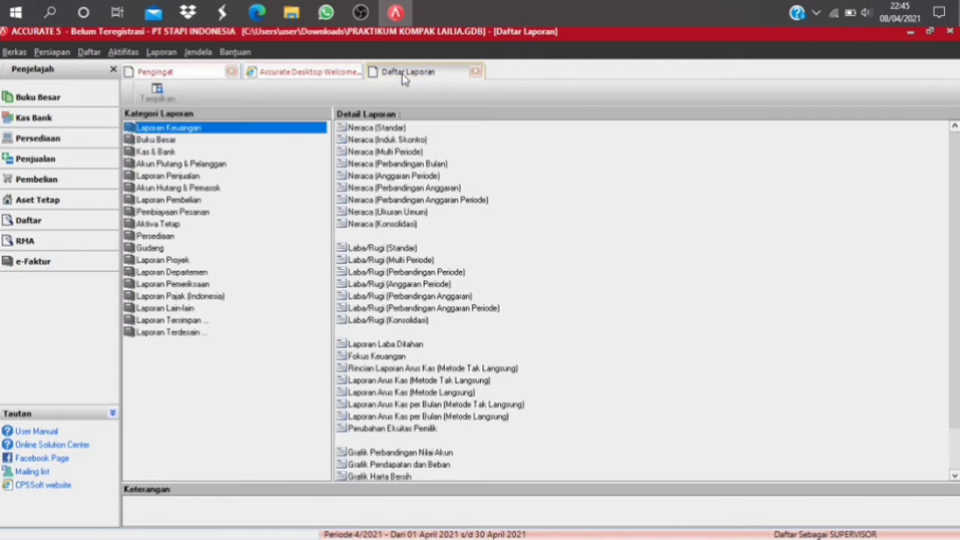
Step: Generate the Neraca Saldo (Klasik) general ledger report as of 30/11/2011, including zero-balance accounts
{"action": "left_click", "coordinate": [176, 143]}
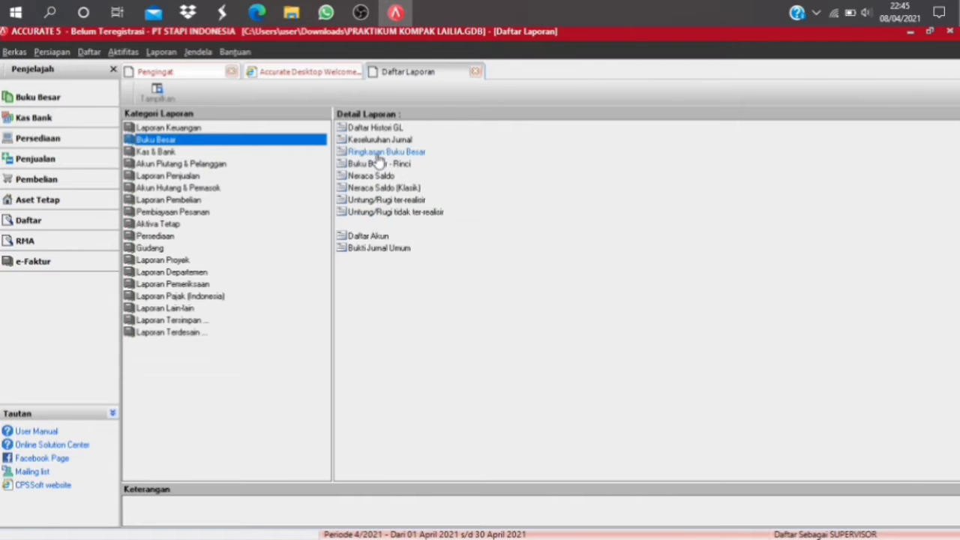
{"action": "left_click", "coordinate": [384, 188]}
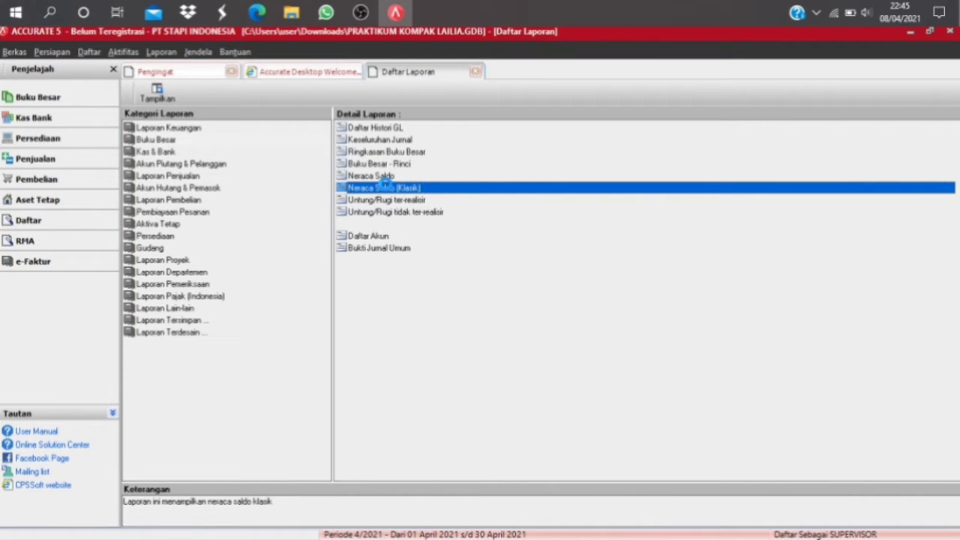
{"action": "double_click", "coordinate": [386, 187]}
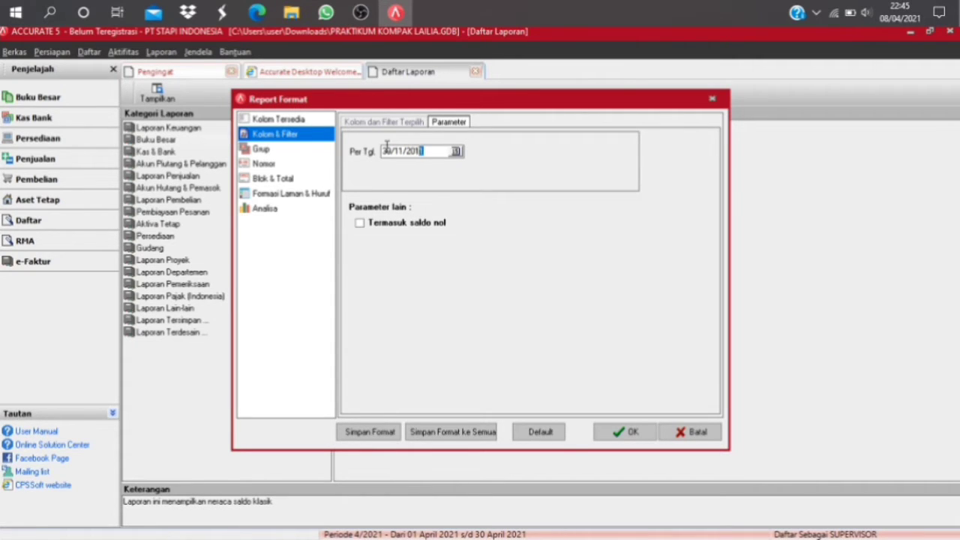
{"action": "left_click", "coordinate": [360, 223]}
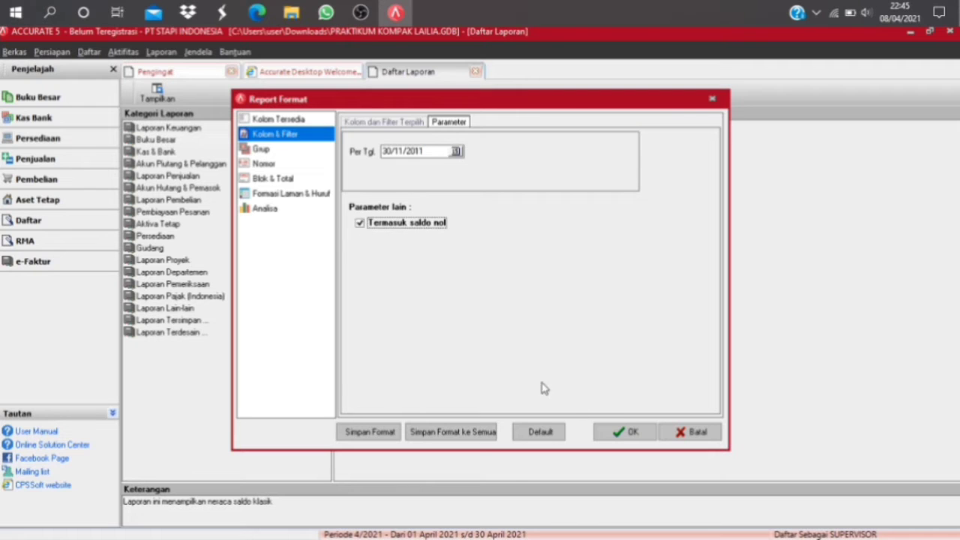
{"action": "left_click", "coordinate": [621, 434]}
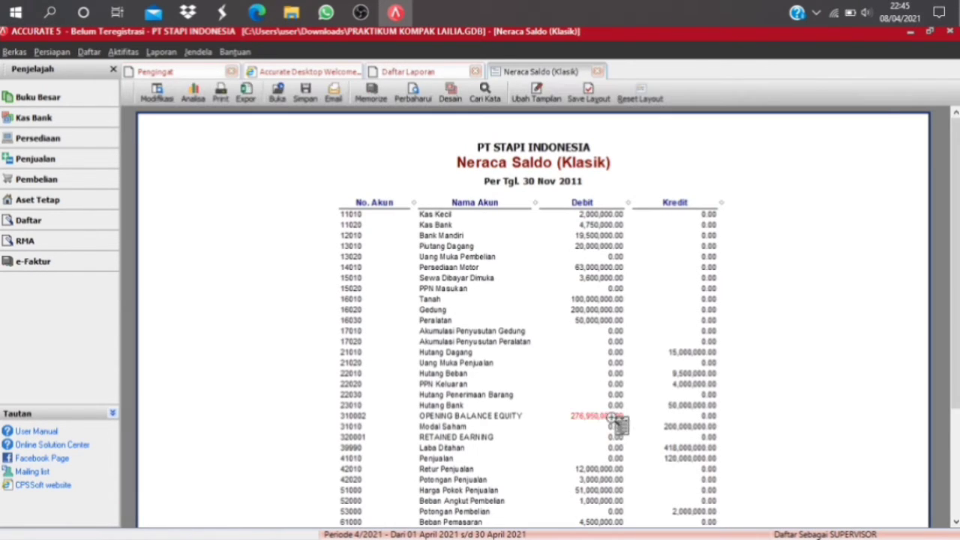
Step: From the Opening Balance Equity ledger detail, reassign voucher 1000's Opening Balance Equity line to Laba Ditahan and save the voucher
{"action": "double_click", "coordinate": [612, 417]}
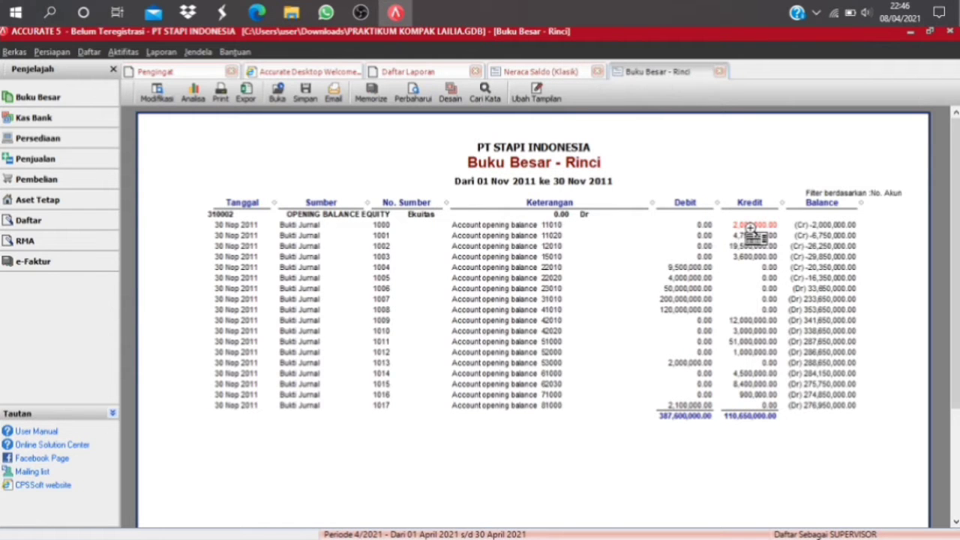
{"action": "double_click", "coordinate": [745, 224]}
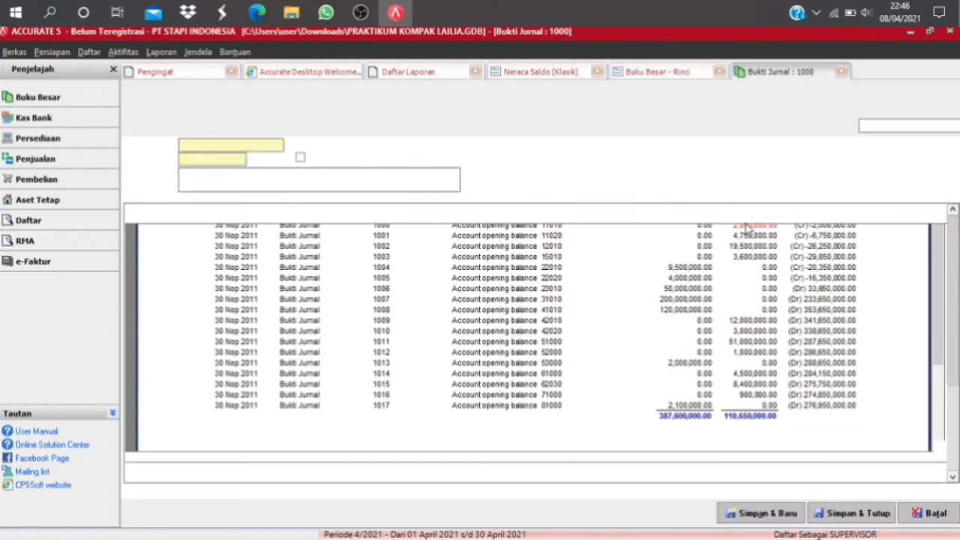
{"action": "double_click", "coordinate": [190, 240]}
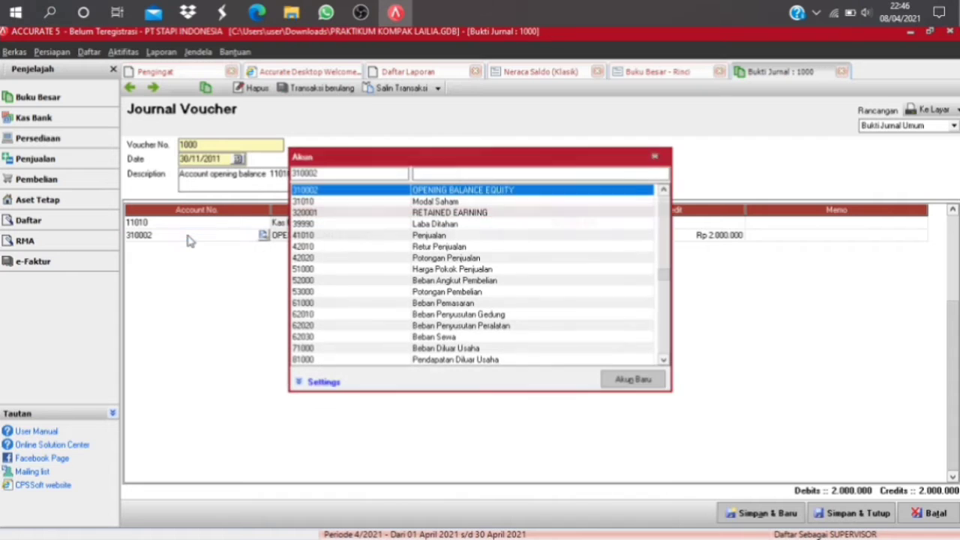
{"action": "left_click", "coordinate": [433, 224]}
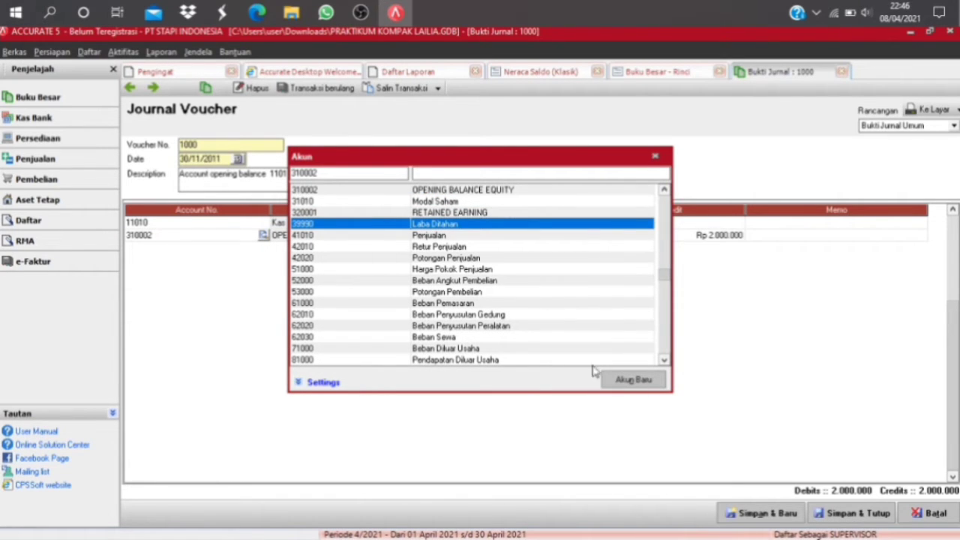
{"action": "double_click", "coordinate": [388, 229]}
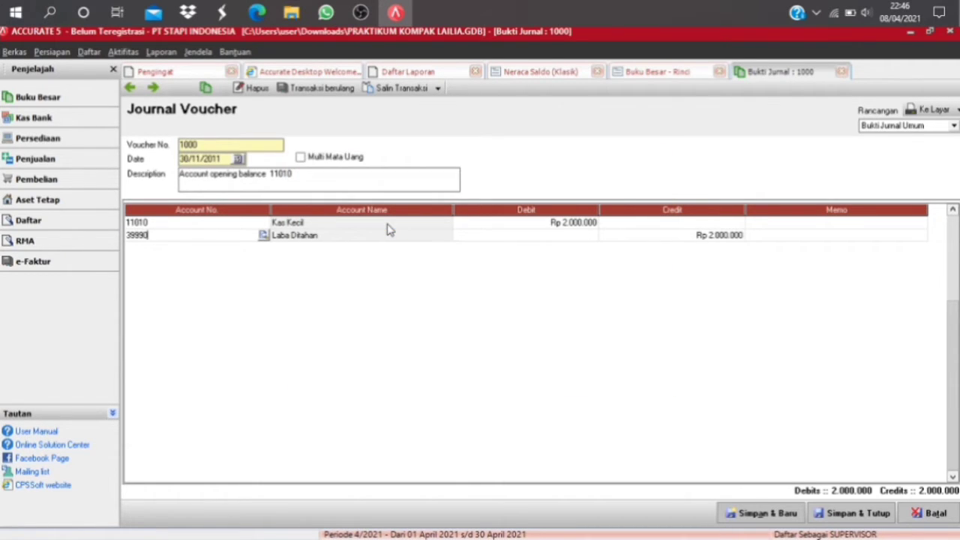
{"action": "left_click", "coordinate": [859, 512]}
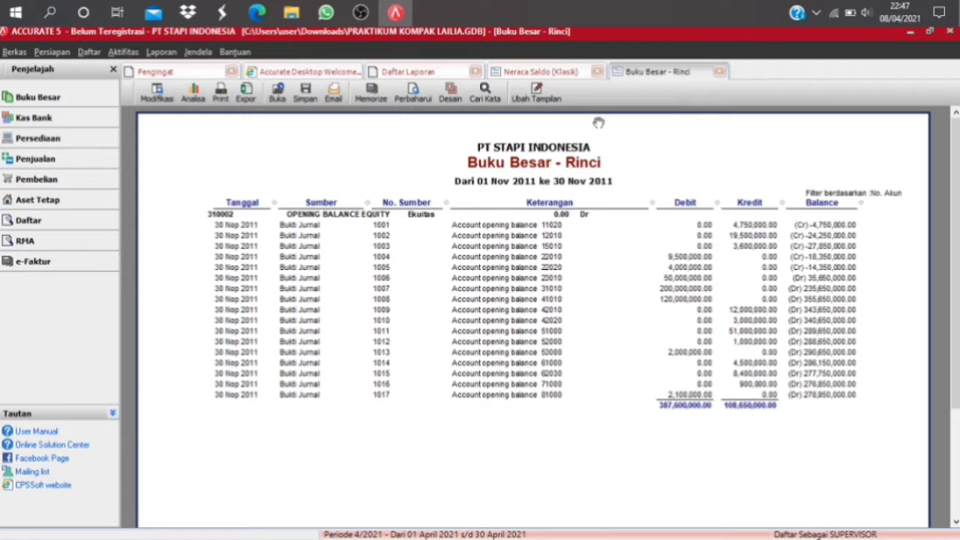
Step: Reassign the Opening Balance Equity line of journal voucher 1001 to Laba Ditahan and save the voucher
{"action": "double_click", "coordinate": [750, 225]}
{"action": "double_click", "coordinate": [162, 237]}
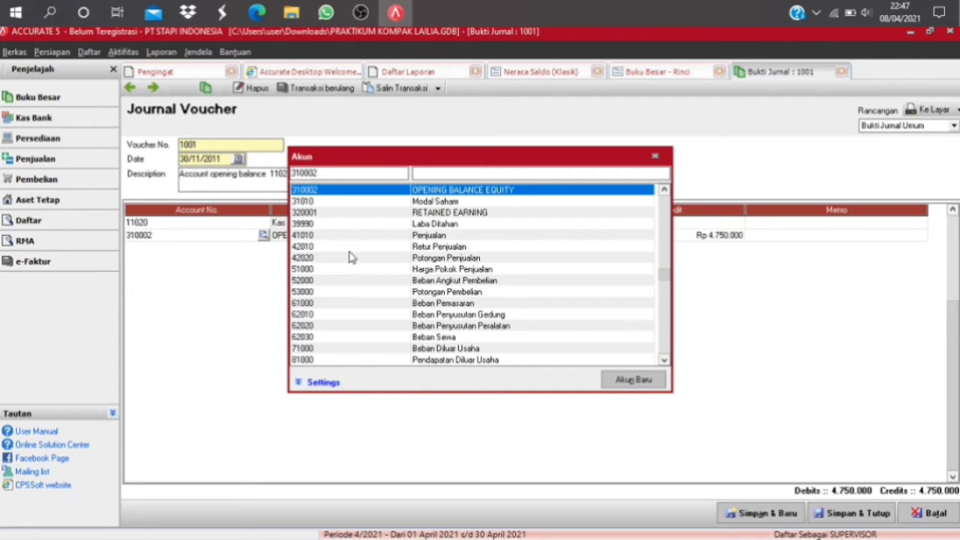
{"action": "left_click", "coordinate": [429, 224]}
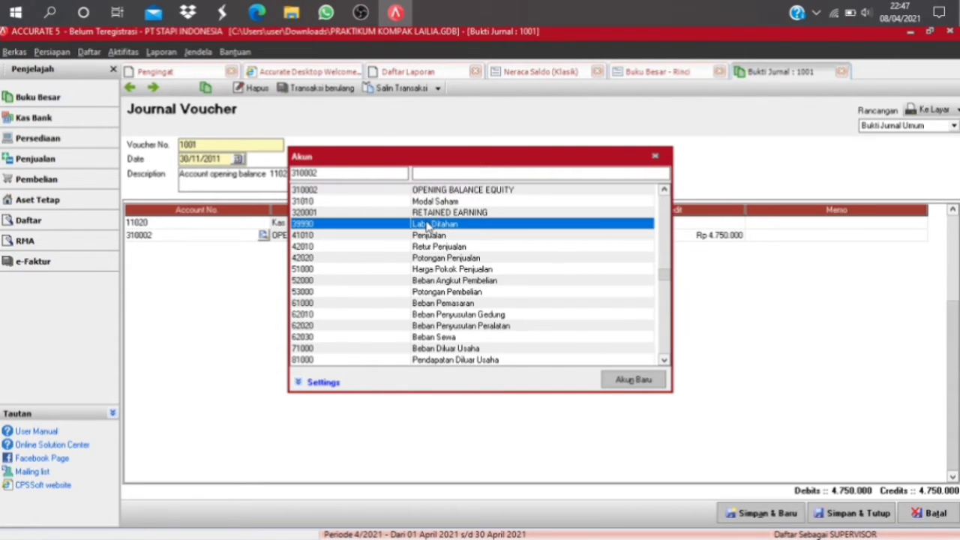
{"action": "double_click", "coordinate": [429, 224]}
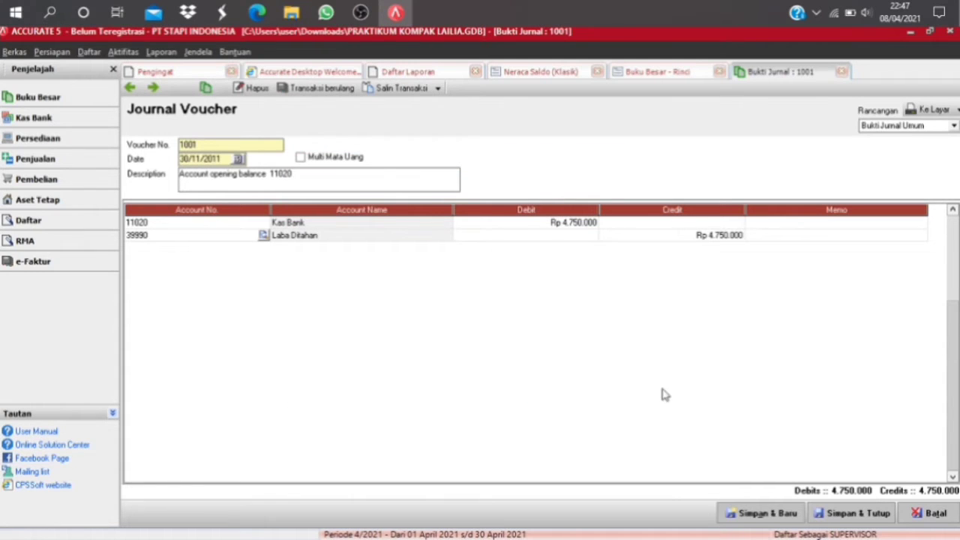
{"action": "left_click", "coordinate": [857, 514]}
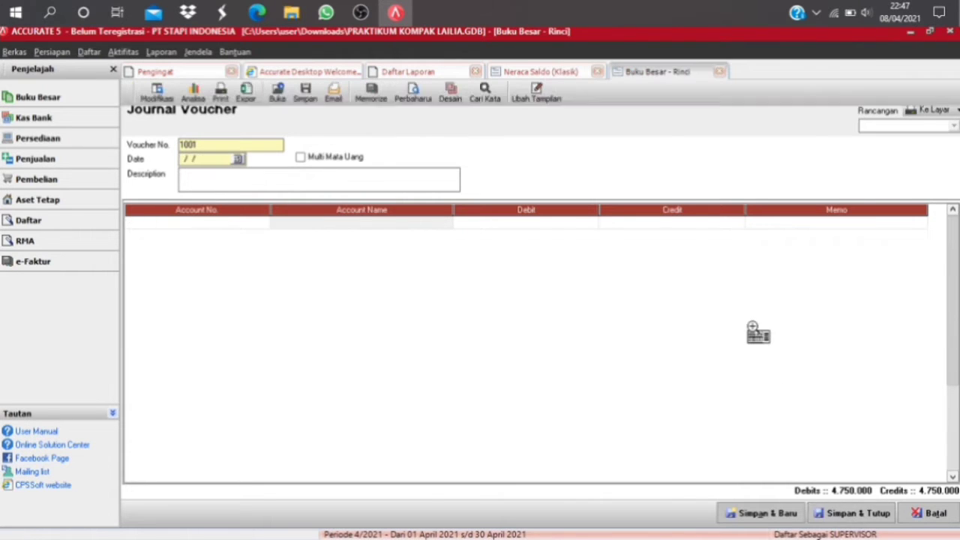
Step: Refresh the ledger detail, then change voucher 1002's Opening Balance Equity line to Laba Ditahan and save it
{"action": "left_click", "coordinate": [412, 96]}
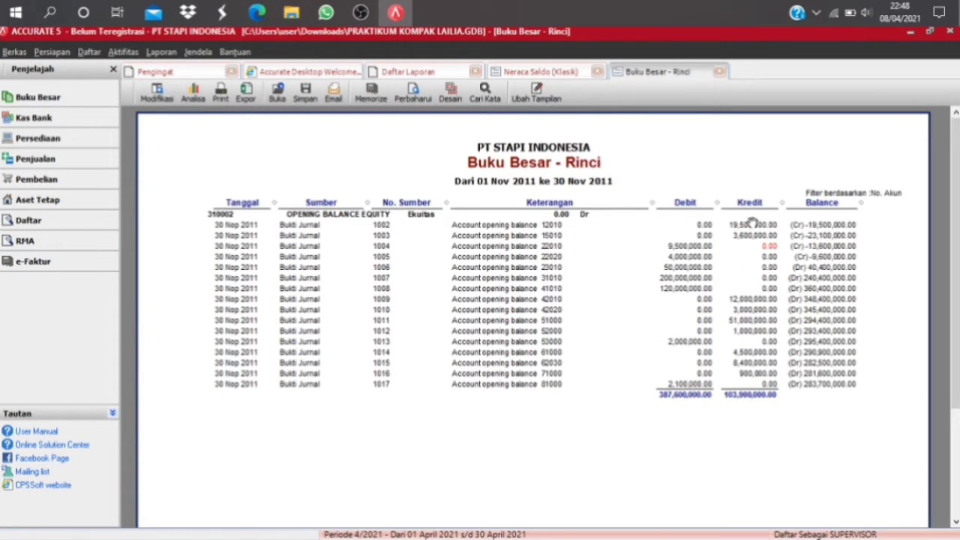
{"action": "double_click", "coordinate": [751, 226]}
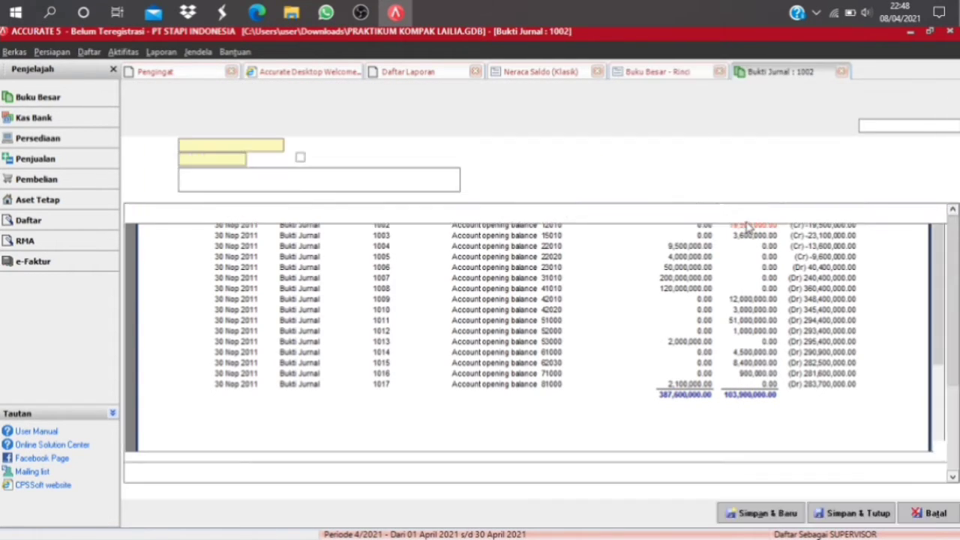
{"action": "left_click", "coordinate": [180, 238]}
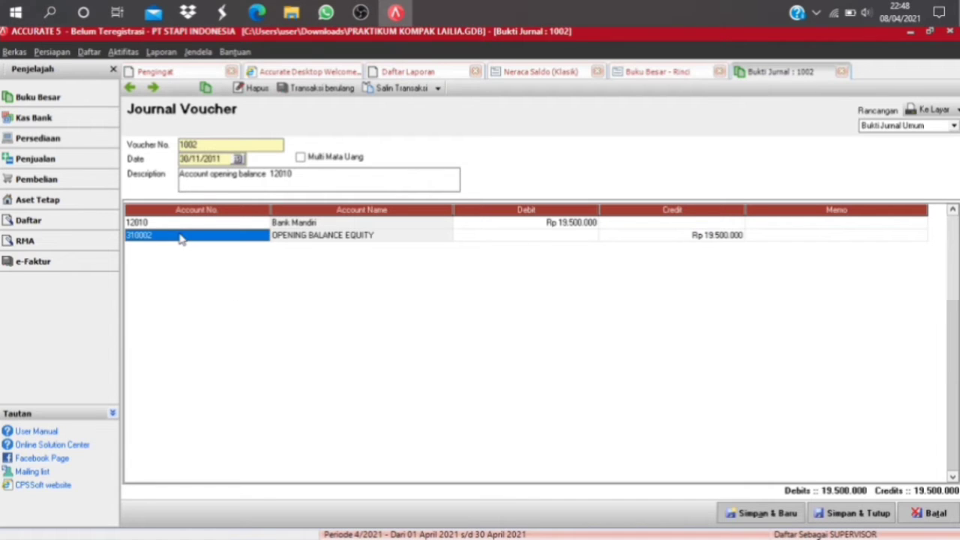
{"action": "double_click", "coordinate": [179, 238]}
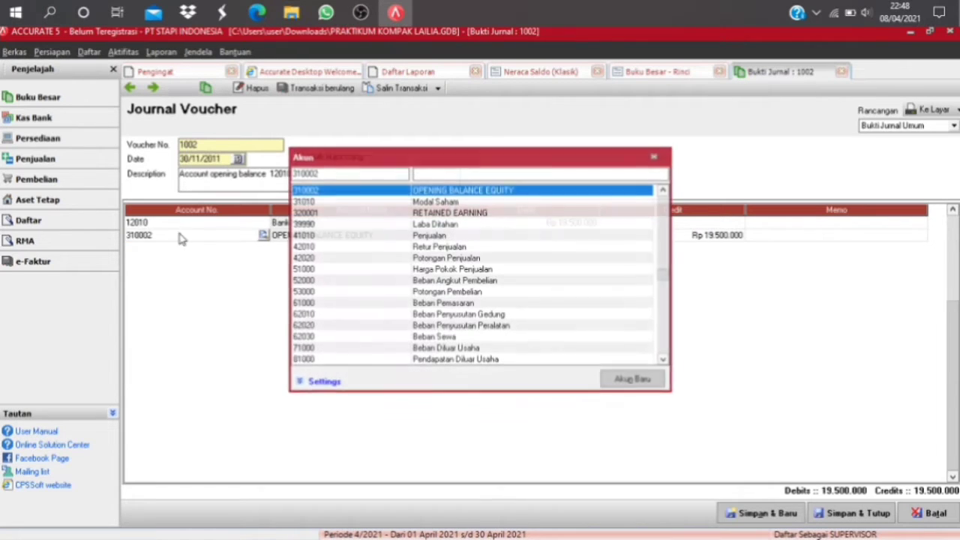
{"action": "left_click", "coordinate": [416, 224]}
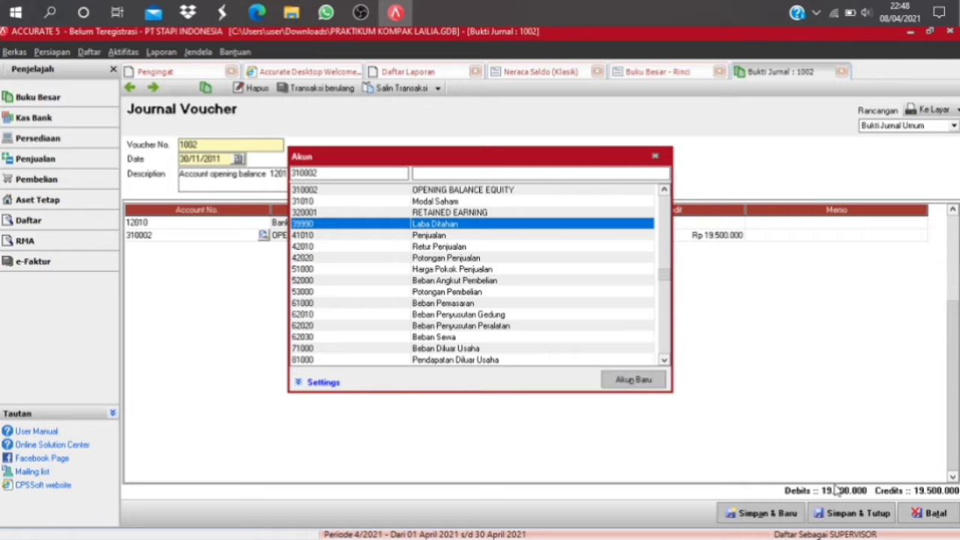
{"action": "double_click", "coordinate": [461, 224]}
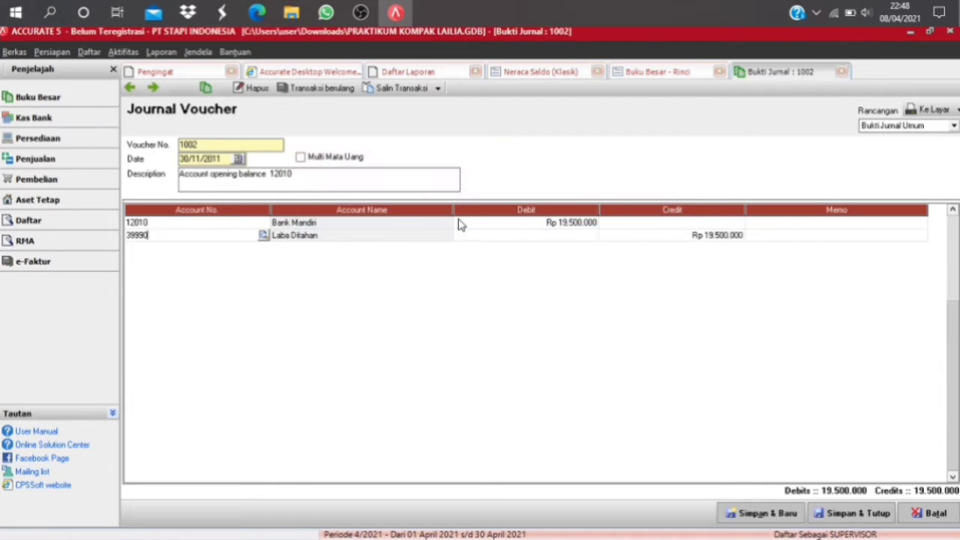
{"action": "left_click", "coordinate": [866, 514]}
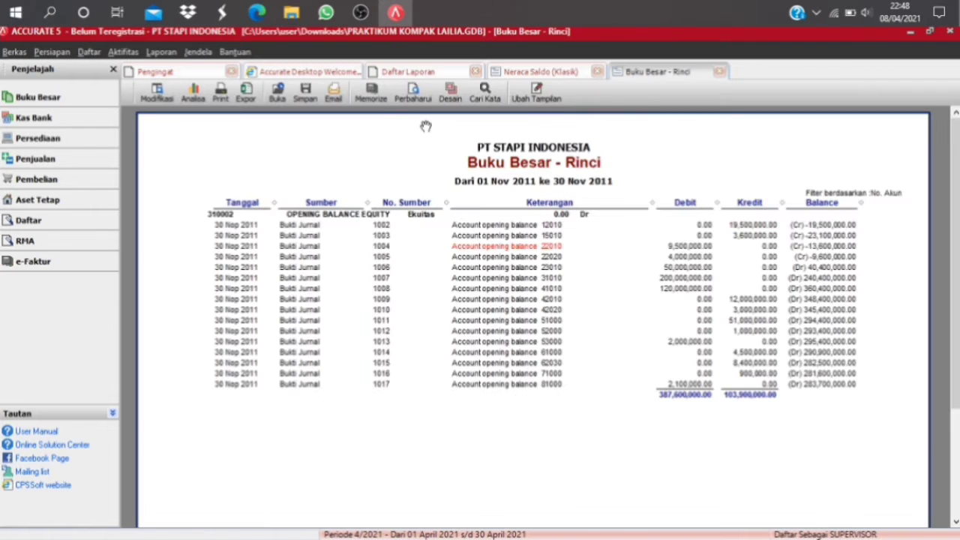
Step: Refresh the Buku Besar - Rinci report, then replace Opening Balance Equity with Laba Ditahan in voucher 1003 and save it
{"action": "left_click", "coordinate": [414, 98]}
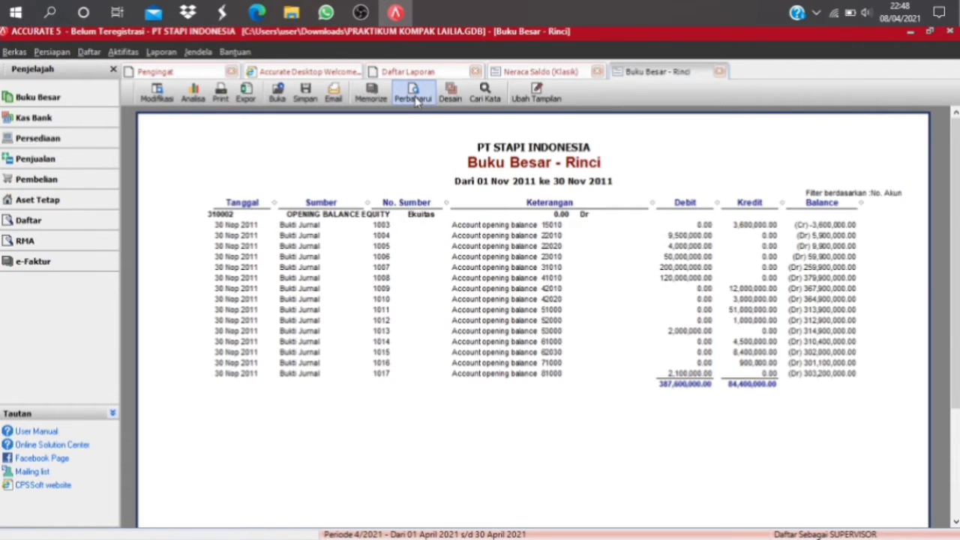
{"action": "double_click", "coordinate": [743, 223]}
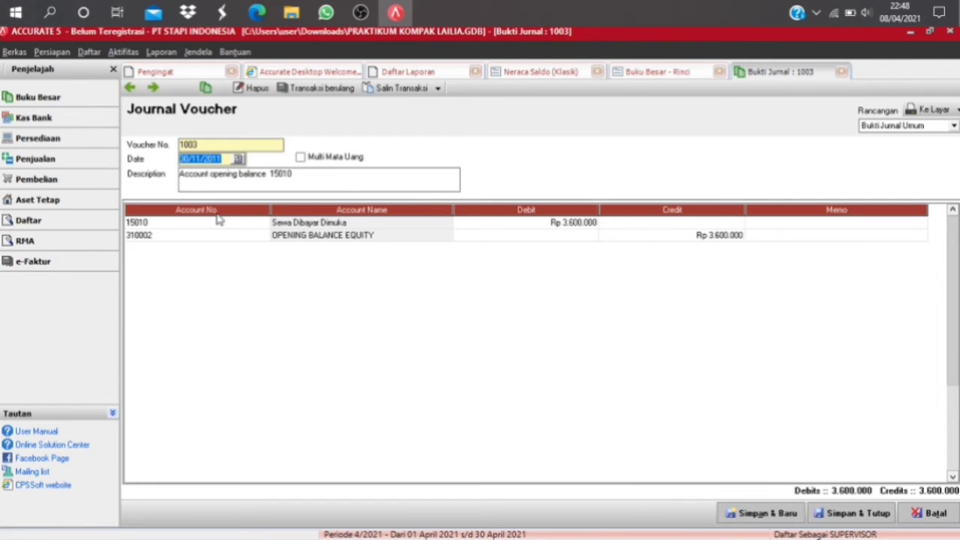
{"action": "left_click", "coordinate": [175, 234]}
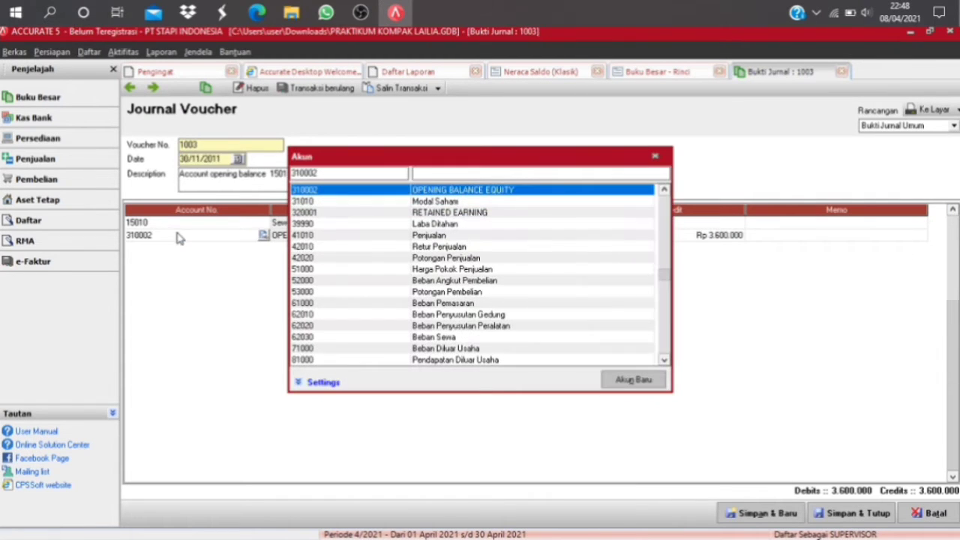
{"action": "double_click", "coordinate": [341, 224]}
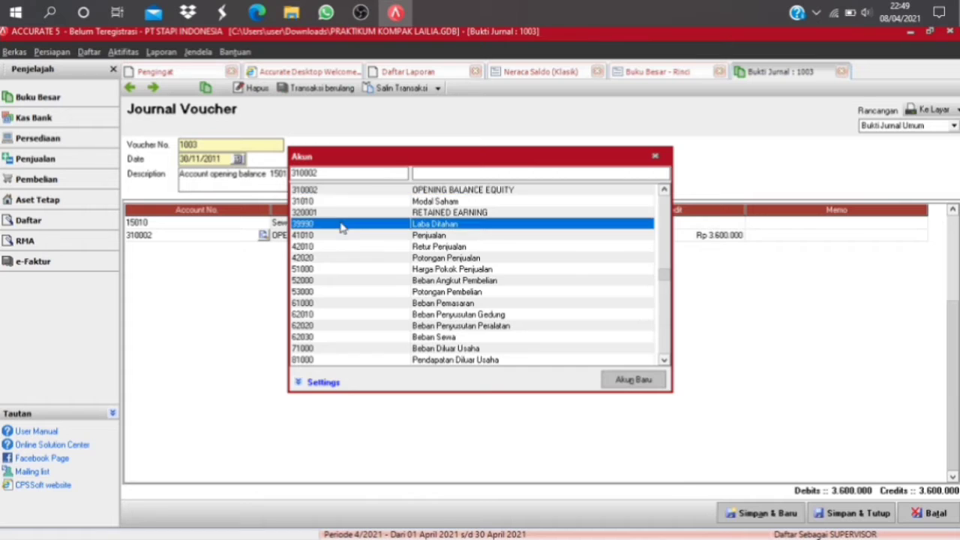
{"action": "left_click", "coordinate": [859, 512]}
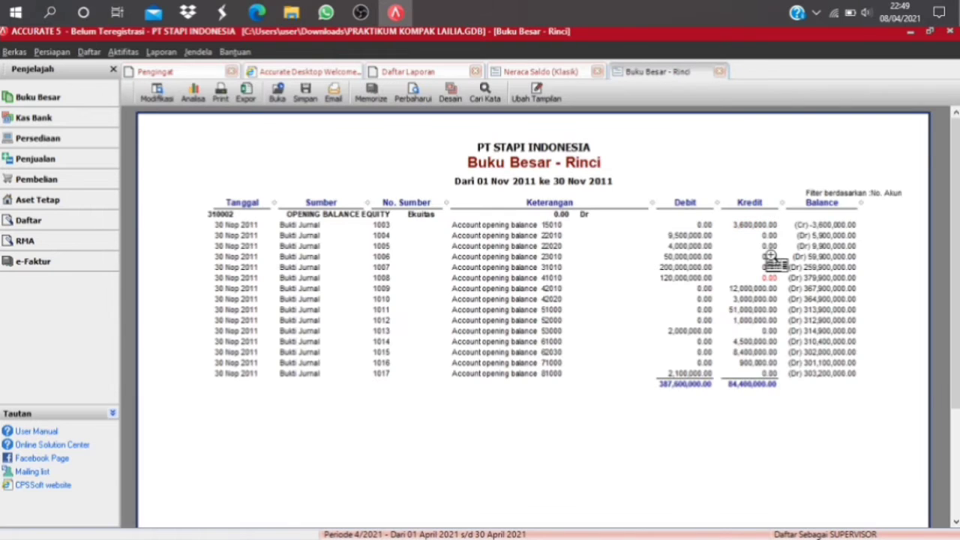
Step: Refresh the ledger detail, then change the Hutang Beban credit line of voucher 1004 to Laba Ditahan and save it
{"action": "left_click", "coordinate": [413, 93]}
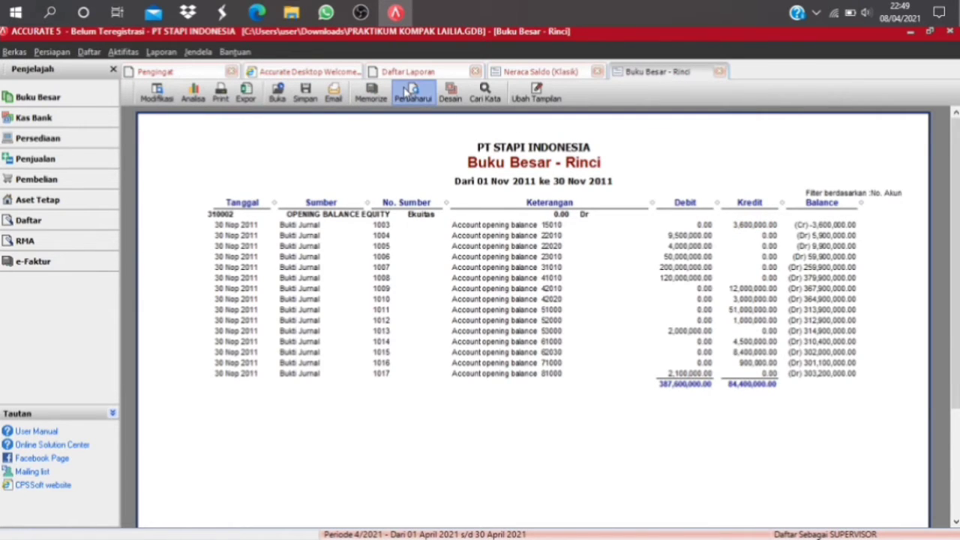
{"action": "left_click", "coordinate": [749, 226]}
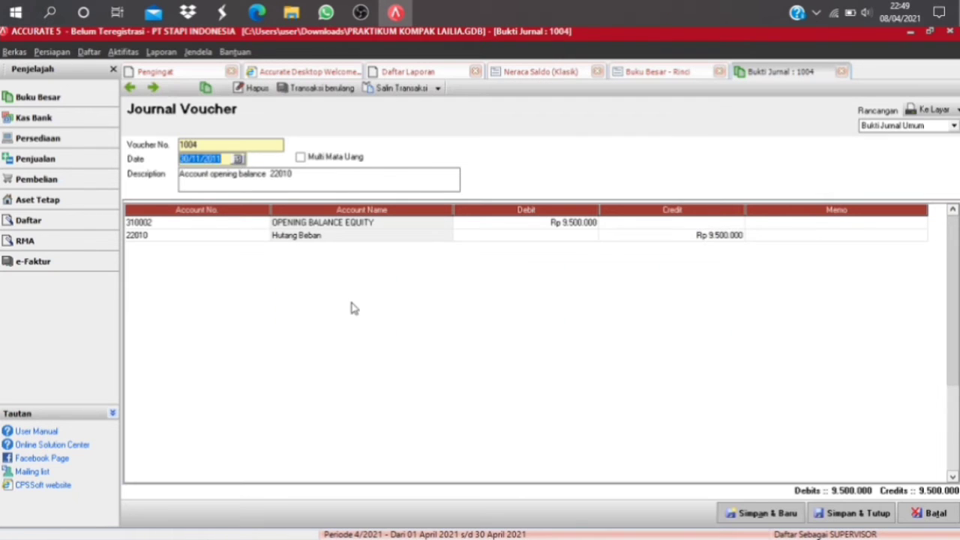
{"action": "double_click", "coordinate": [178, 234]}
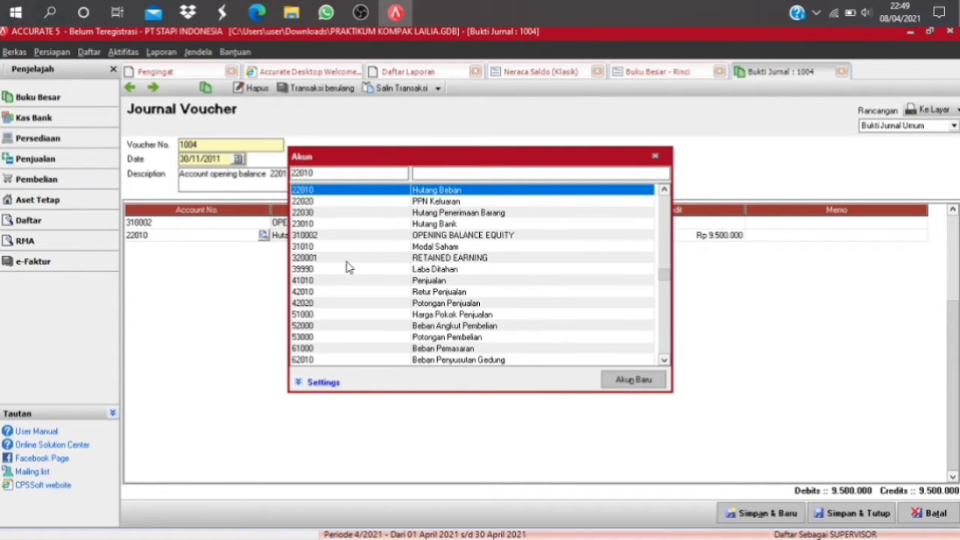
{"action": "left_click", "coordinate": [334, 270]}
{"action": "double_click", "coordinate": [333, 270]}
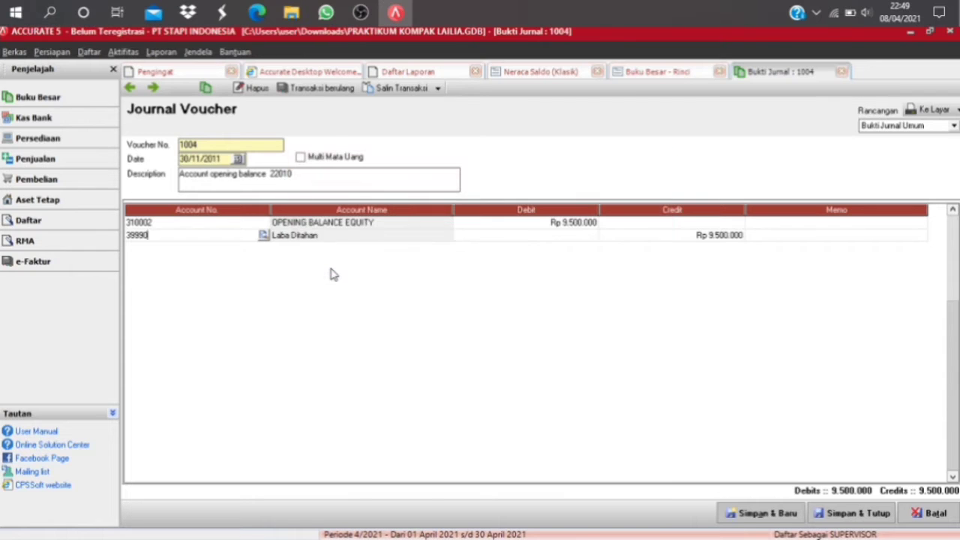
{"action": "left_click", "coordinate": [836, 511]}
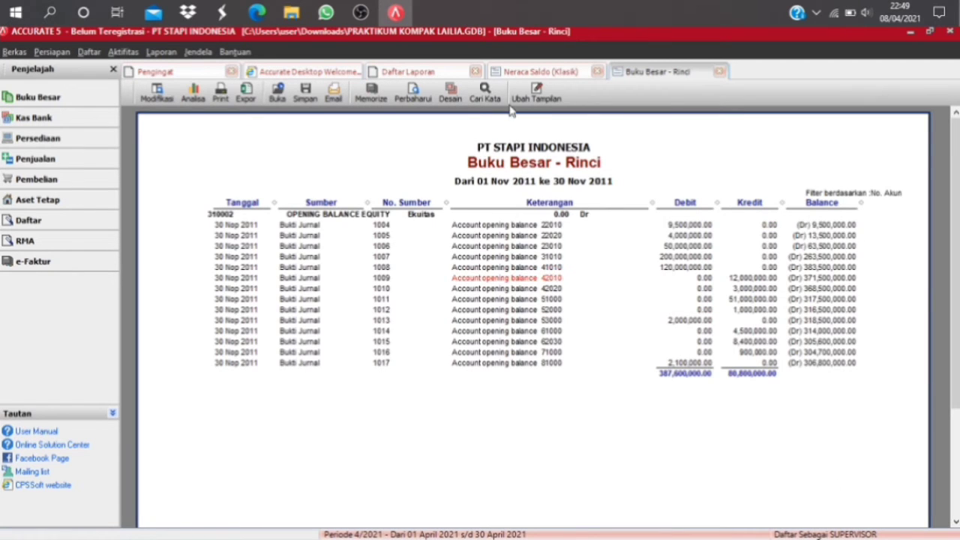
Step: Refresh the ledger detail, then change voucher 1005's Opening Balance Equity line to Laba Ditahan and save it
{"action": "left_click", "coordinate": [411, 95]}
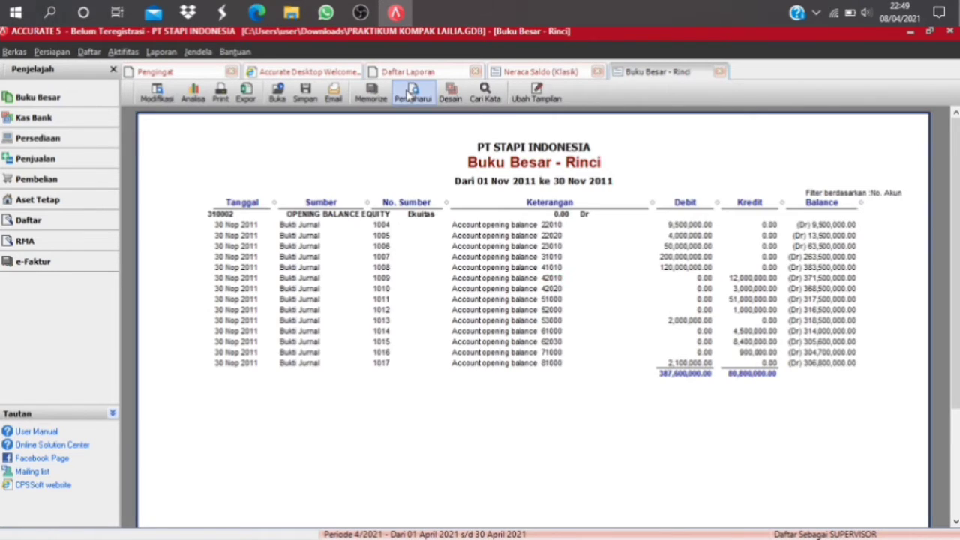
{"action": "double_click", "coordinate": [768, 237]}
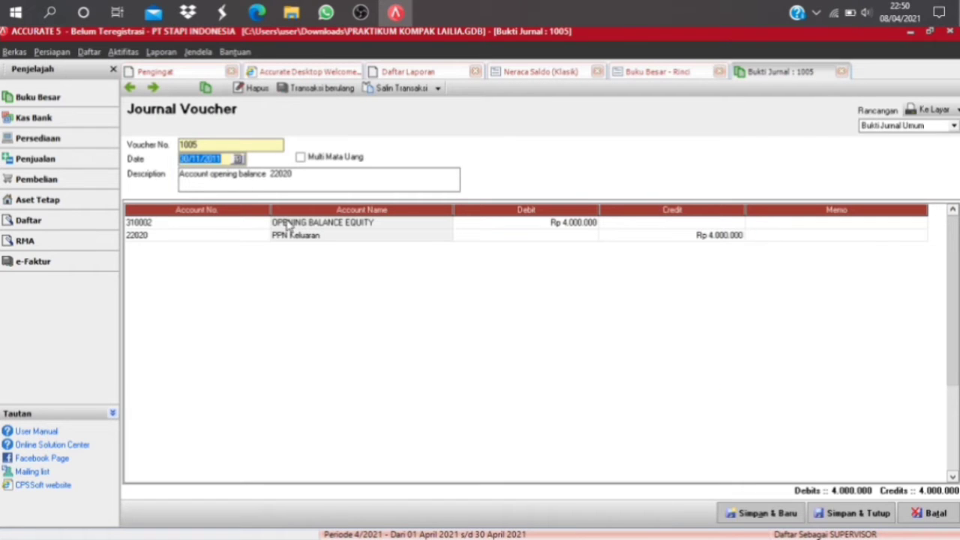
{"action": "left_click", "coordinate": [175, 222]}
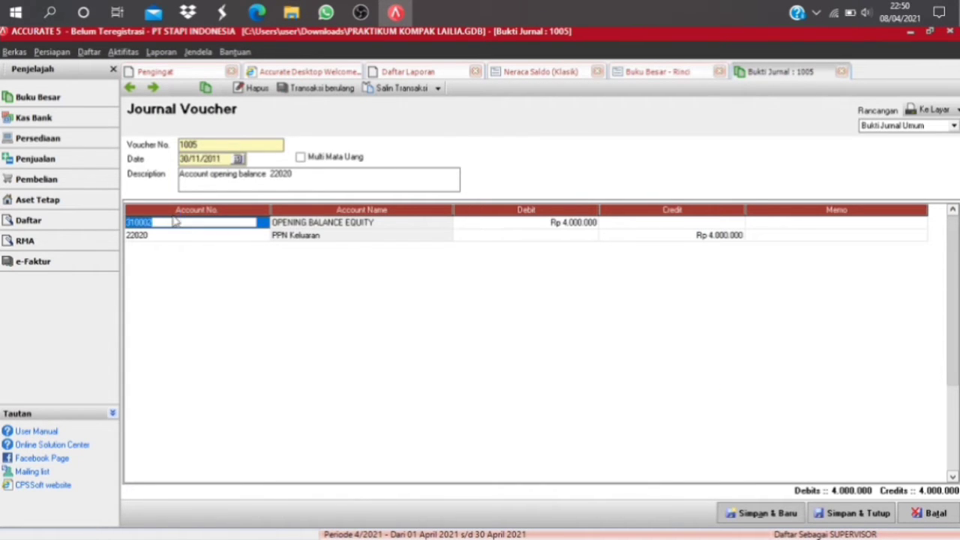
{"action": "double_click", "coordinate": [175, 222]}
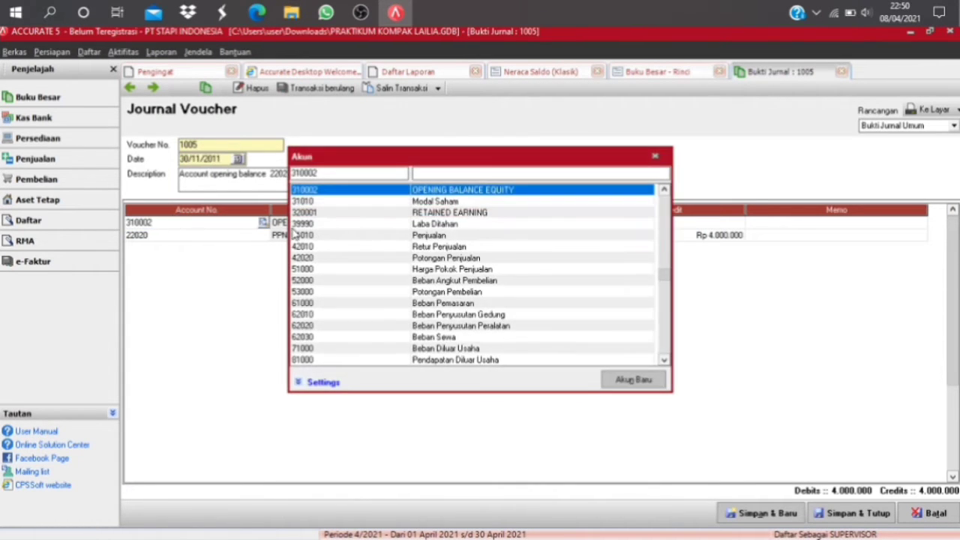
{"action": "double_click", "coordinate": [426, 224]}
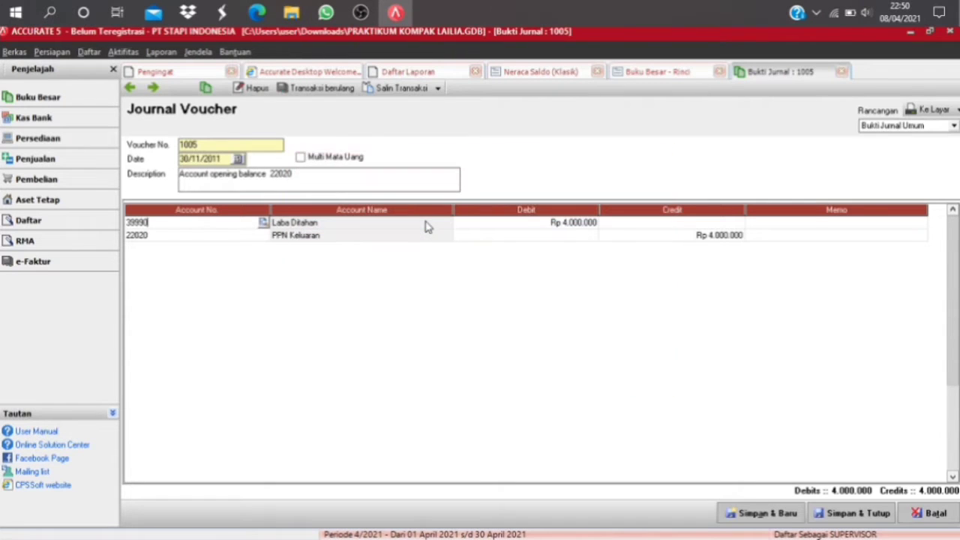
{"action": "left_click", "coordinate": [870, 513]}
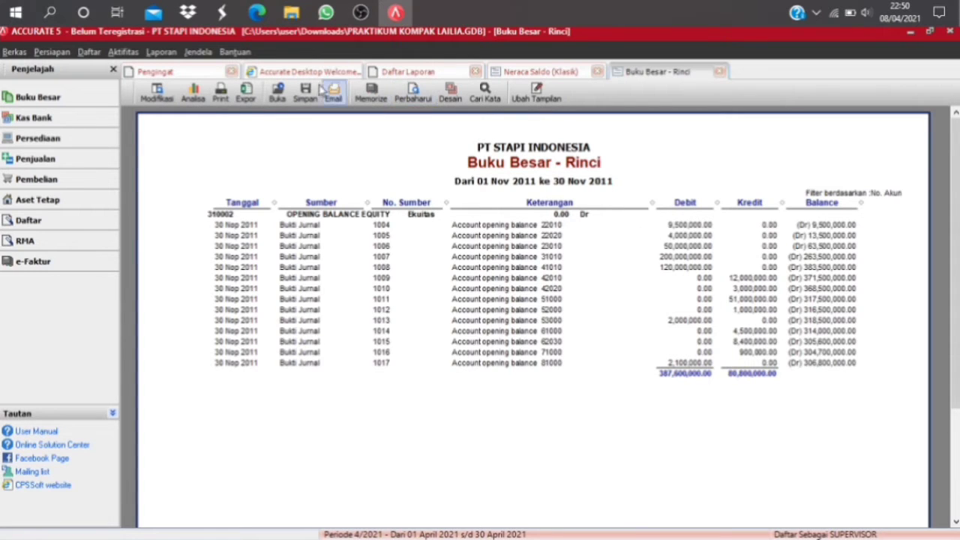
Step: Refresh the ledger detail, then reopen voucher 1004 and change its Opening Balance Equity debit line to Laba Ditahan
{"action": "left_click", "coordinate": [408, 96]}
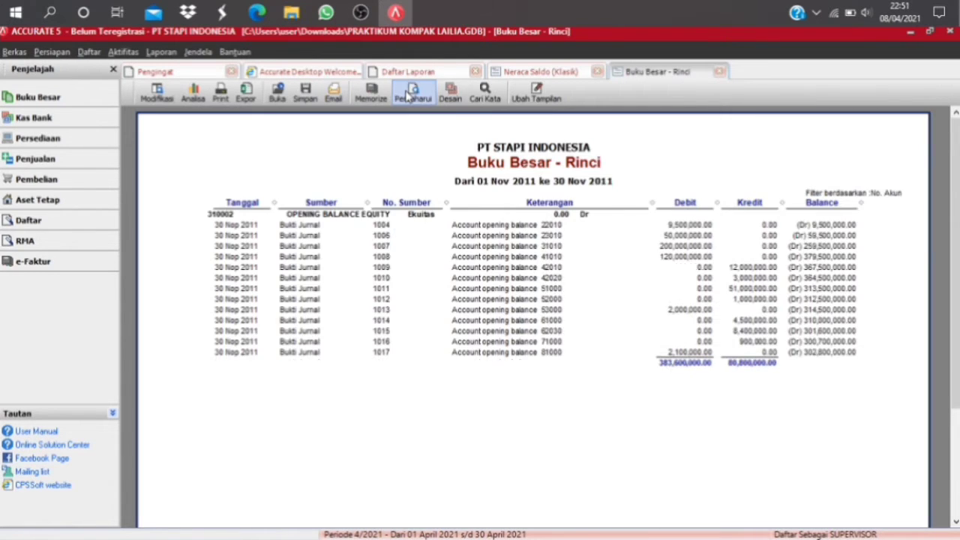
{"action": "double_click", "coordinate": [761, 227]}
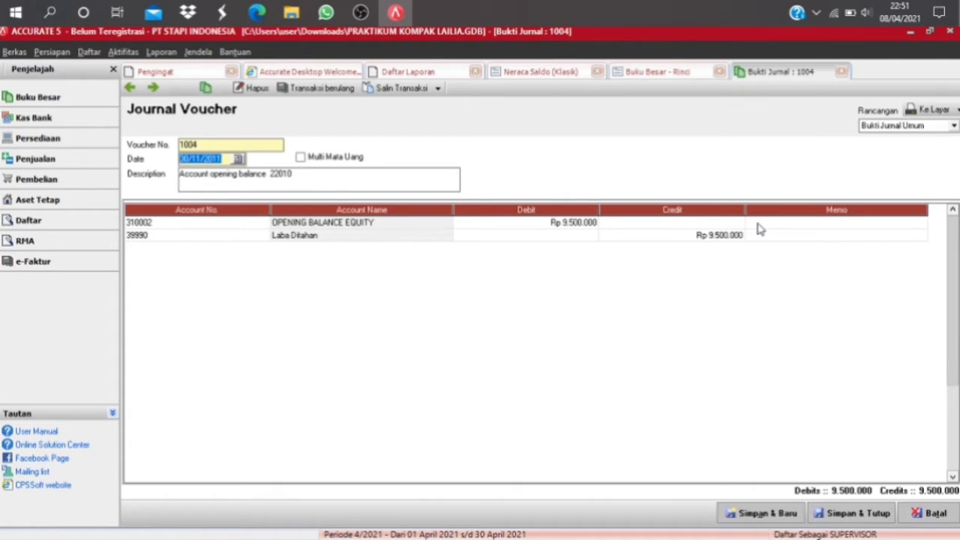
{"action": "double_click", "coordinate": [202, 225]}
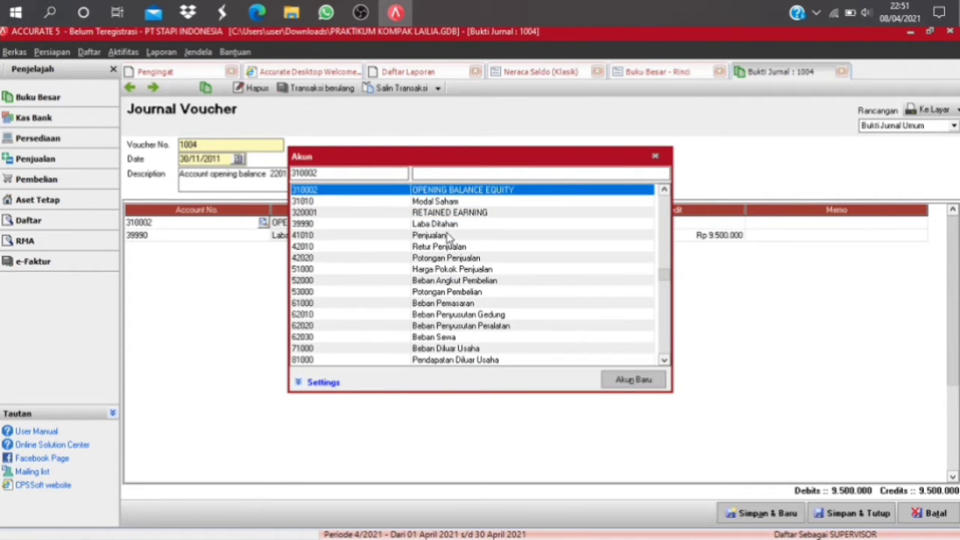
{"action": "double_click", "coordinate": [440, 225]}
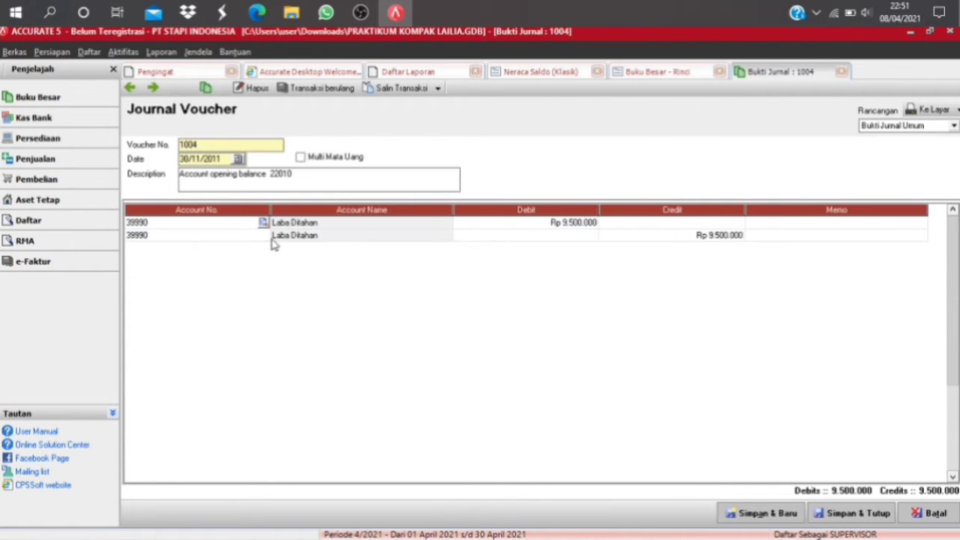
Step: Set the credit line of voucher 1004 back to account 22010 Hutang Beban and save the voucher
{"action": "double_click", "coordinate": [233, 237]}
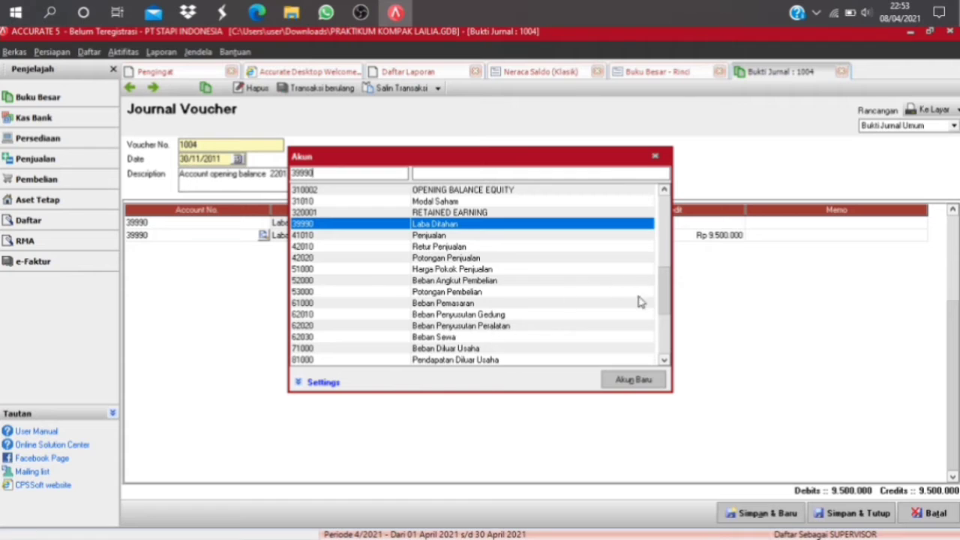
{"action": "left_click", "coordinate": [666, 336]}
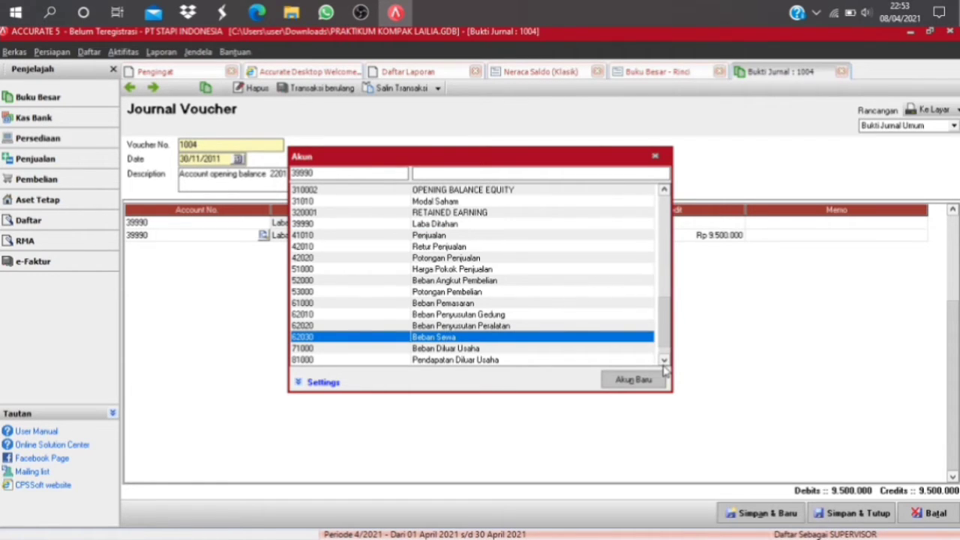
{"action": "left_click", "coordinate": [664, 363]}
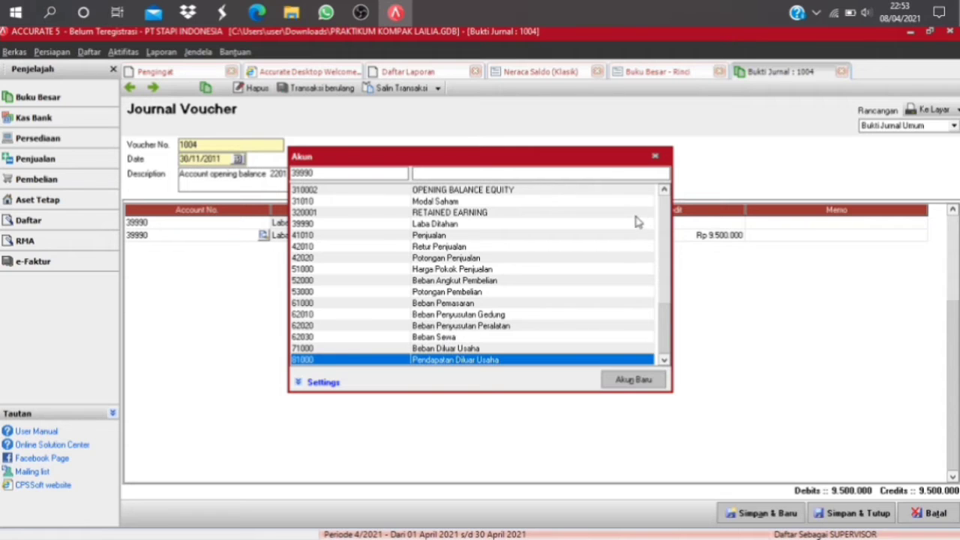
{"action": "left_click_drag", "start_coordinate": [663, 190], "coordinate": [664, 194]}
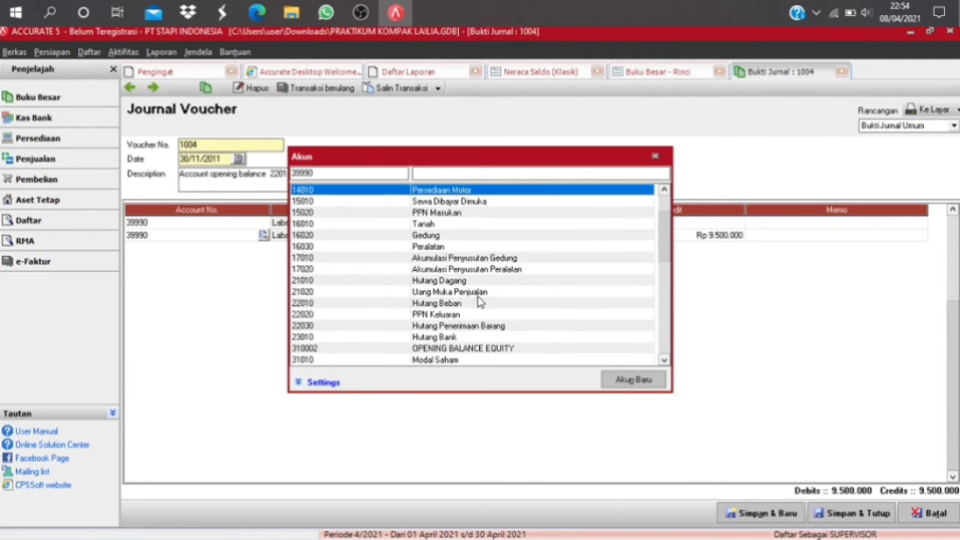
{"action": "left_click", "coordinate": [404, 304]}
{"action": "double_click", "coordinate": [377, 304]}
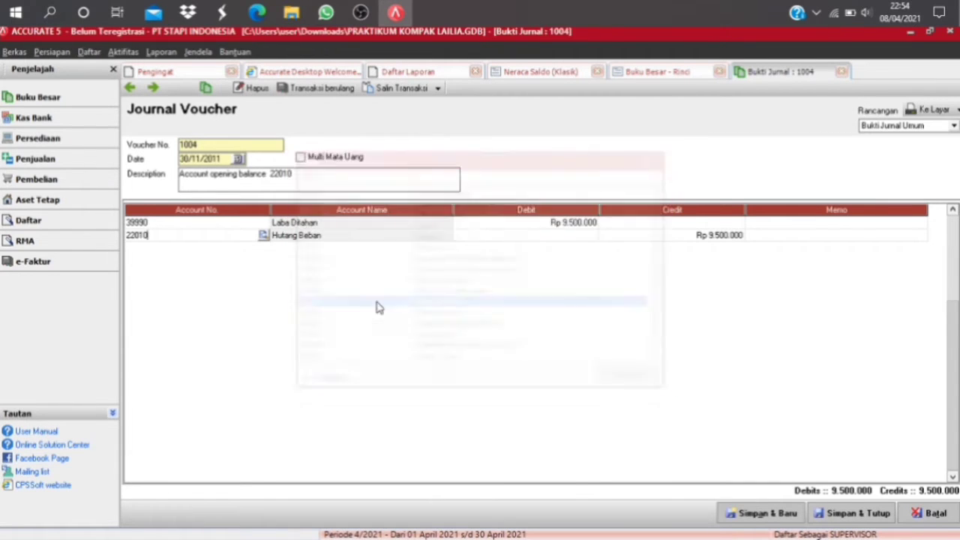
{"action": "left_click", "coordinate": [841, 518]}
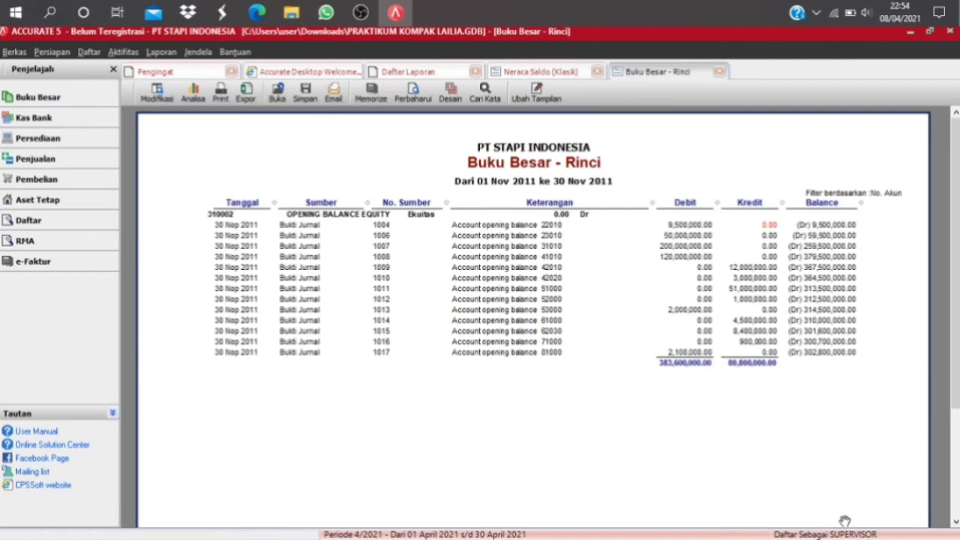
Step: Refresh the ledger detail, then replace Opening Balance Equity with Laba Ditahan in voucher 1006 and save it
{"action": "left_click", "coordinate": [411, 94]}
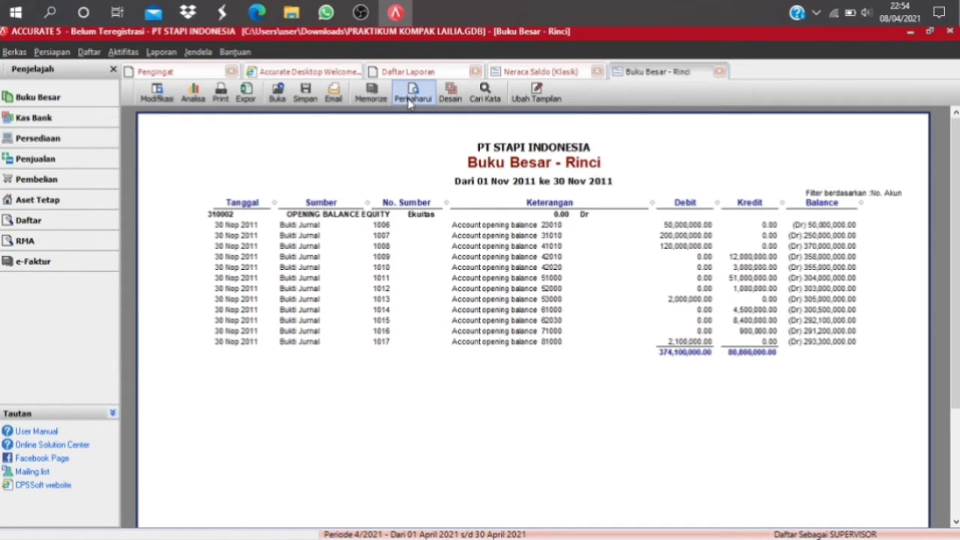
{"action": "left_click", "coordinate": [752, 227]}
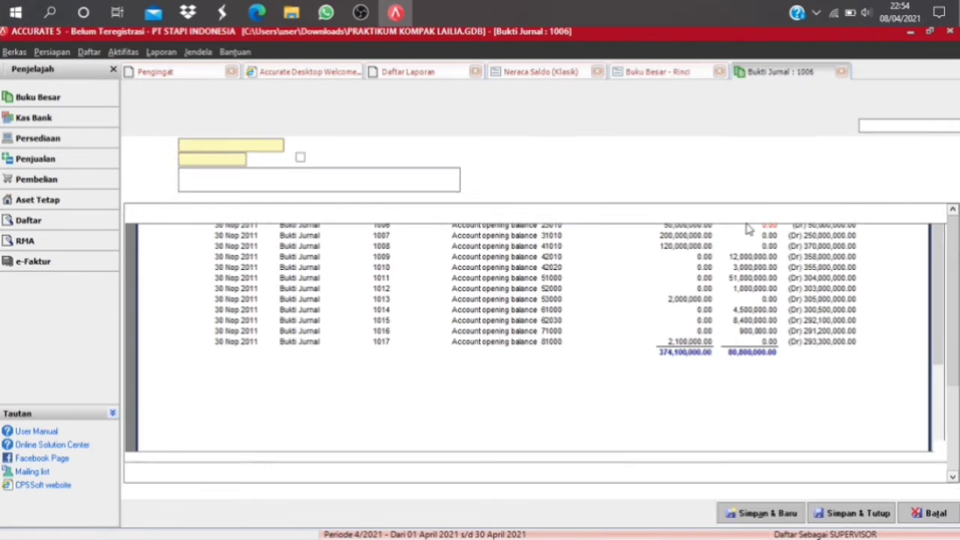
{"action": "double_click", "coordinate": [228, 219]}
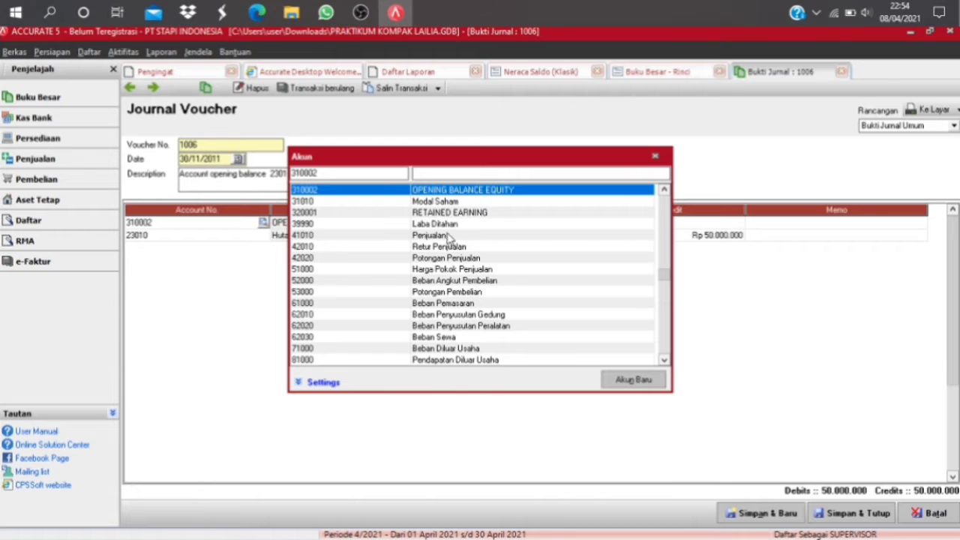
{"action": "left_click", "coordinate": [433, 224]}
{"action": "double_click", "coordinate": [420, 224]}
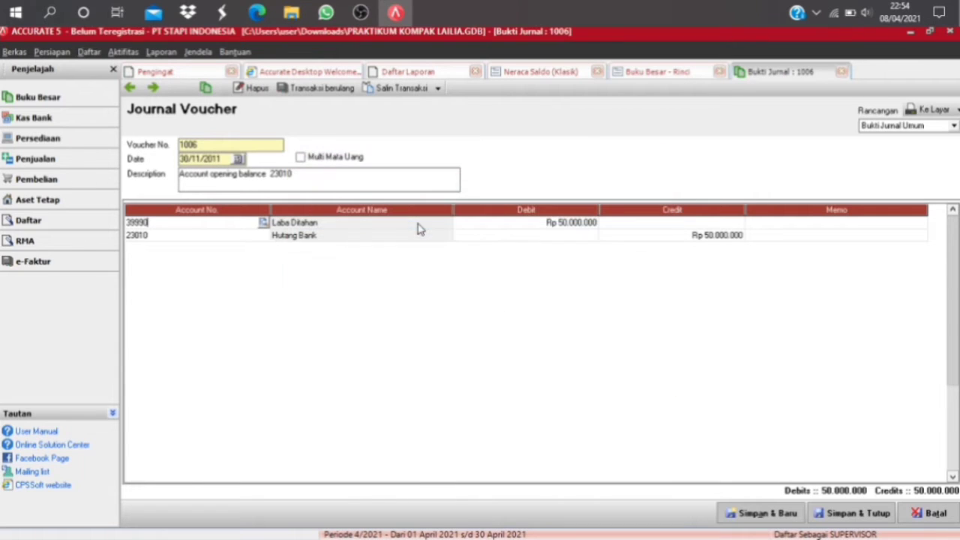
{"action": "left_click", "coordinate": [860, 513]}
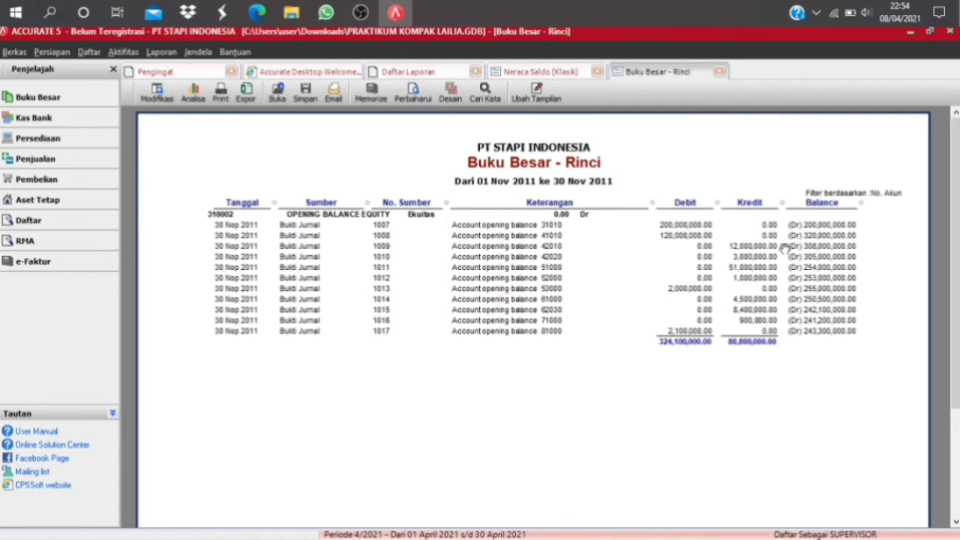
Step: Open voucher 1007 from the ledger detail, change its Opening Balance Equity line to Laba Ditahan and save it
{"action": "left_click", "coordinate": [743, 226]}
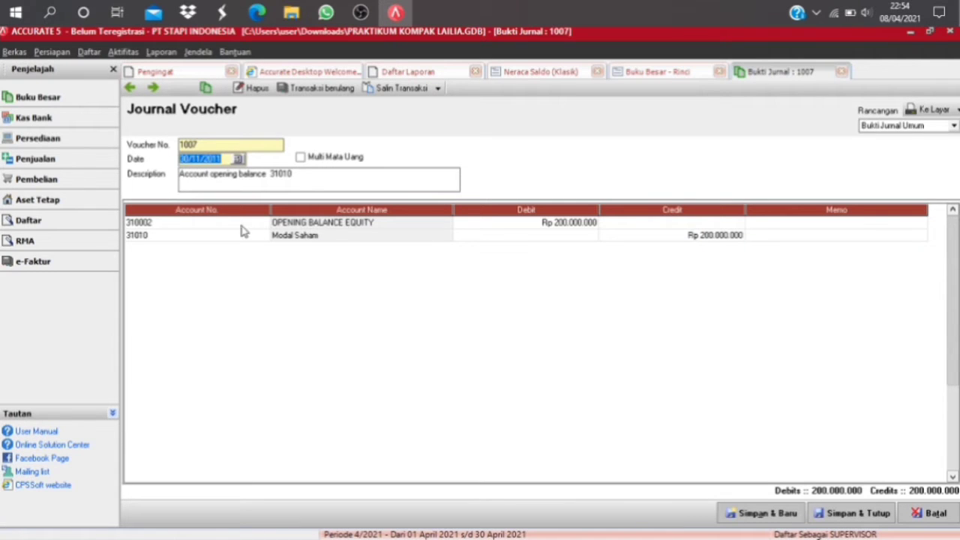
{"action": "double_click", "coordinate": [236, 224]}
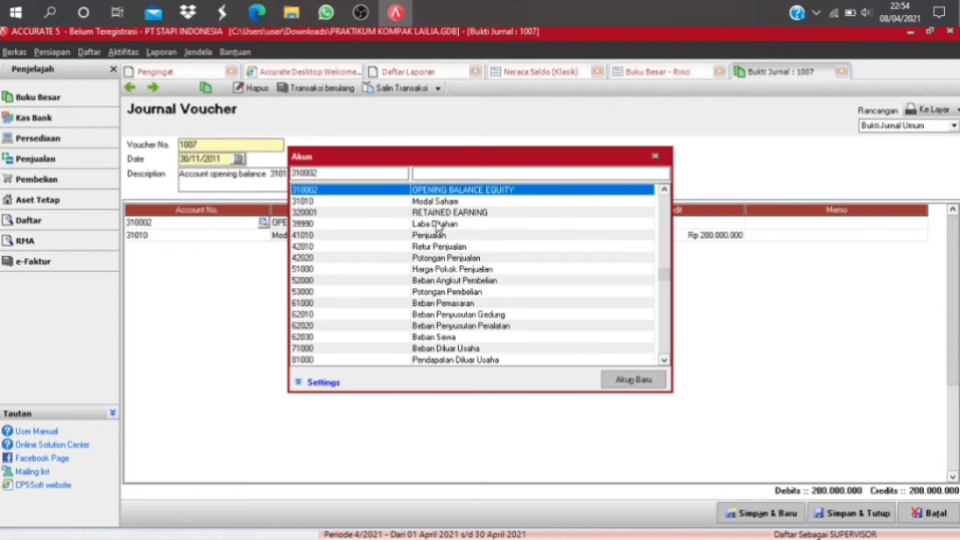
{"action": "left_click", "coordinate": [434, 225]}
{"action": "double_click", "coordinate": [434, 225]}
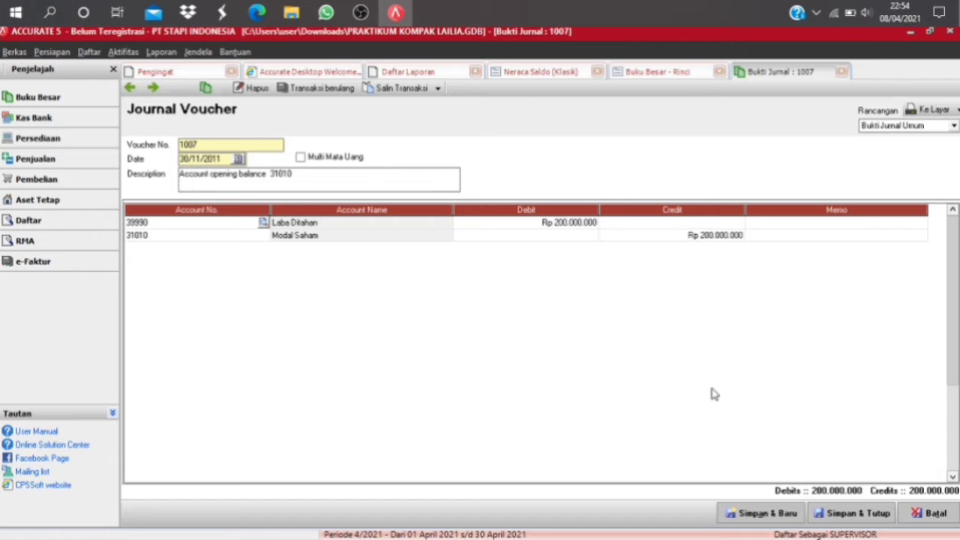
{"action": "left_click", "coordinate": [850, 513]}
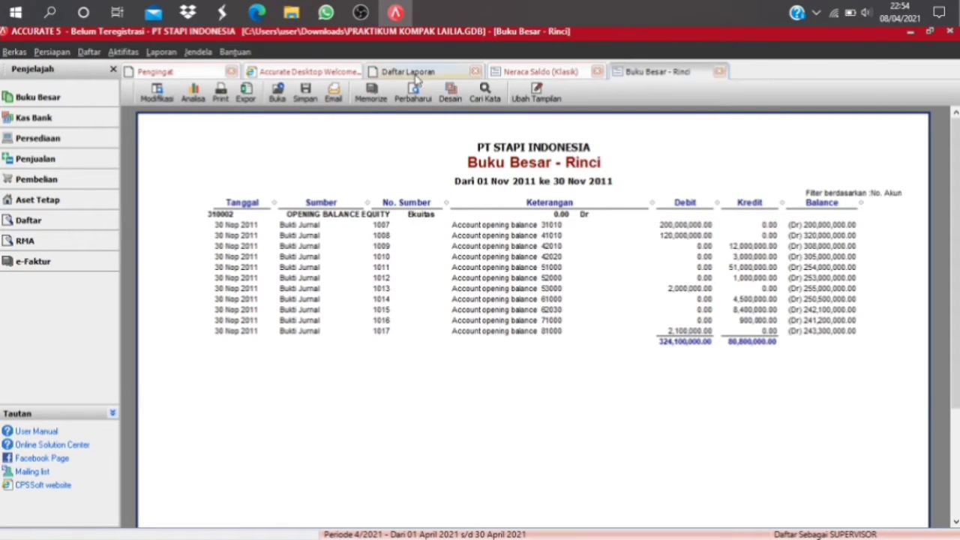
Step: Refresh the ledger detail, then change voucher 1008's Opening Balance Equity line to Laba Ditahan and save it
{"action": "left_click", "coordinate": [413, 93]}
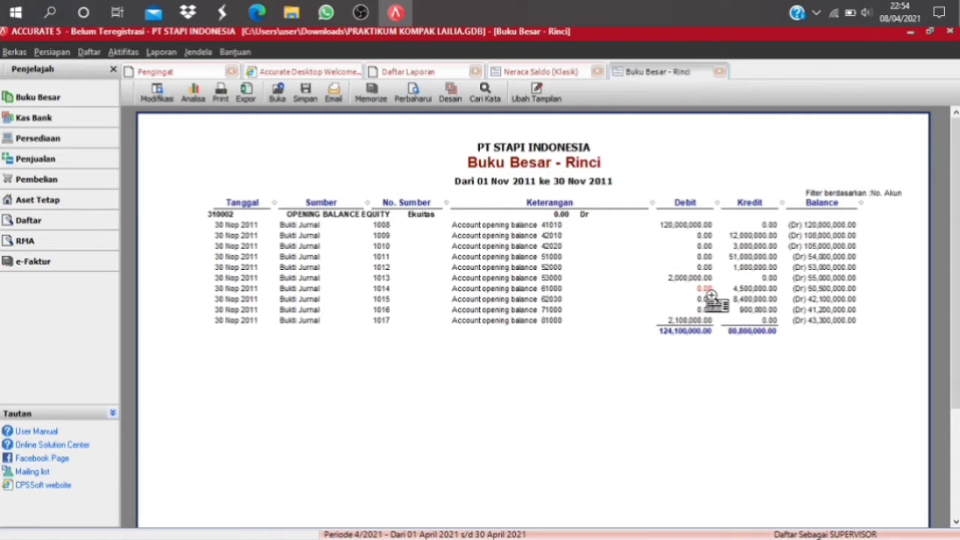
{"action": "double_click", "coordinate": [744, 229]}
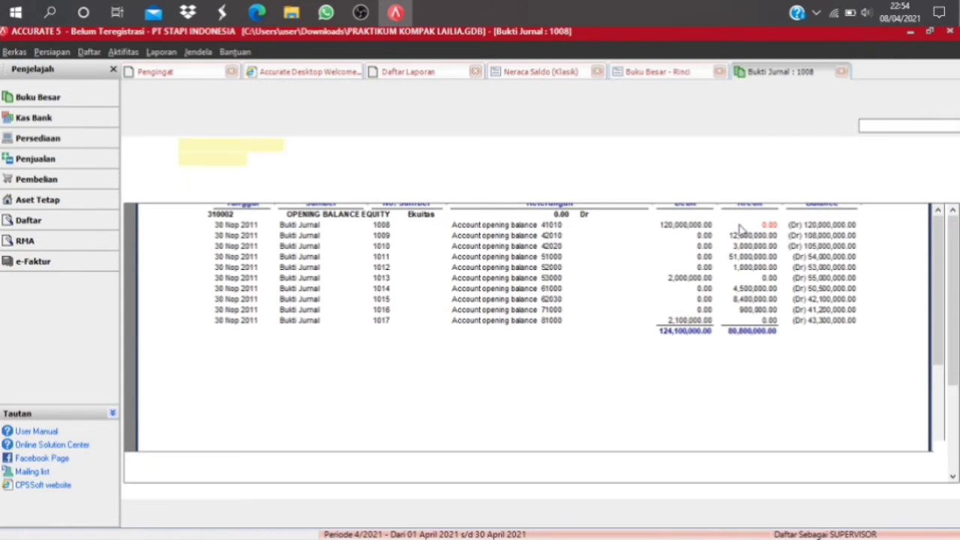
{"action": "double_click", "coordinate": [237, 225]}
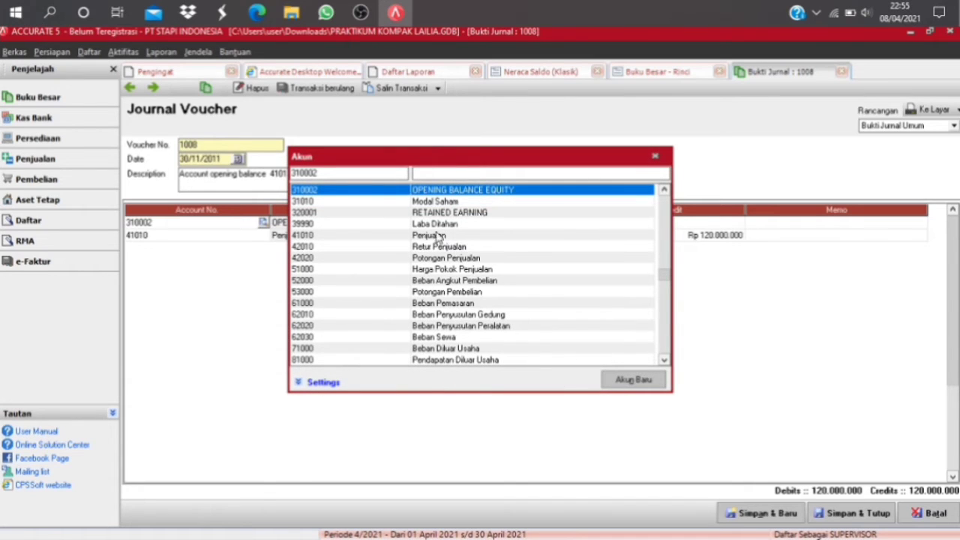
{"action": "left_click", "coordinate": [432, 225]}
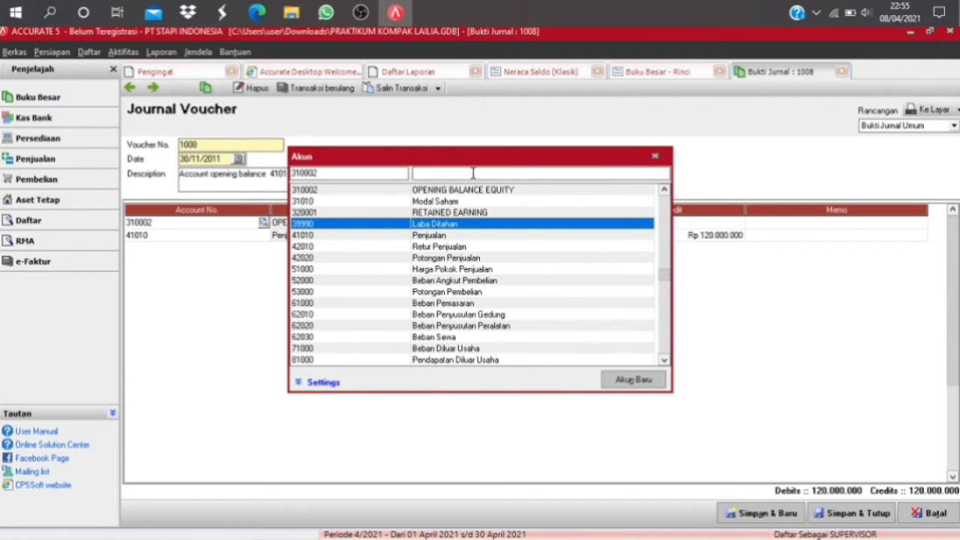
{"action": "double_click", "coordinate": [418, 225]}
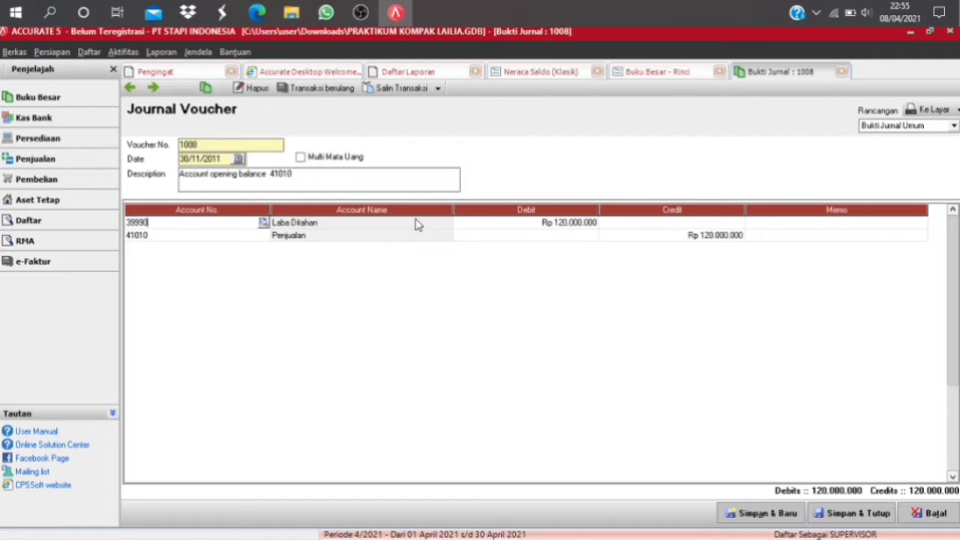
{"action": "left_click", "coordinate": [833, 519]}
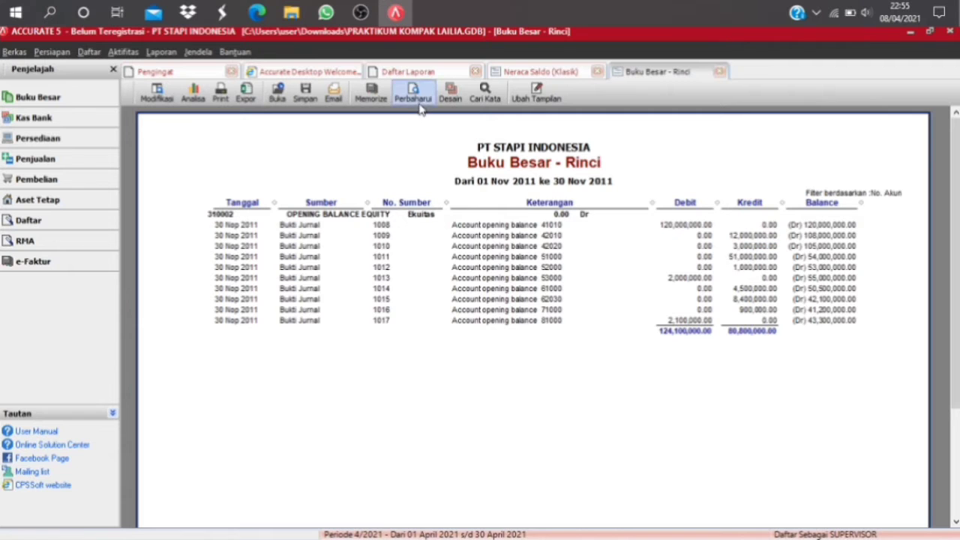
Step: Refresh the ledger detail, then change voucher 1009's Opening Balance Equity line to Laba Ditahan and save it
{"action": "left_click", "coordinate": [413, 93]}
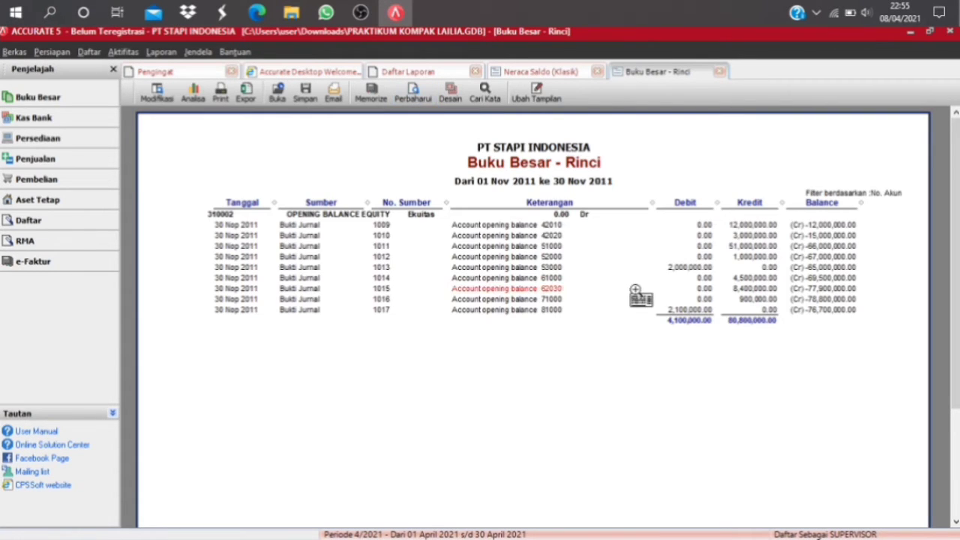
{"action": "double_click", "coordinate": [766, 225]}
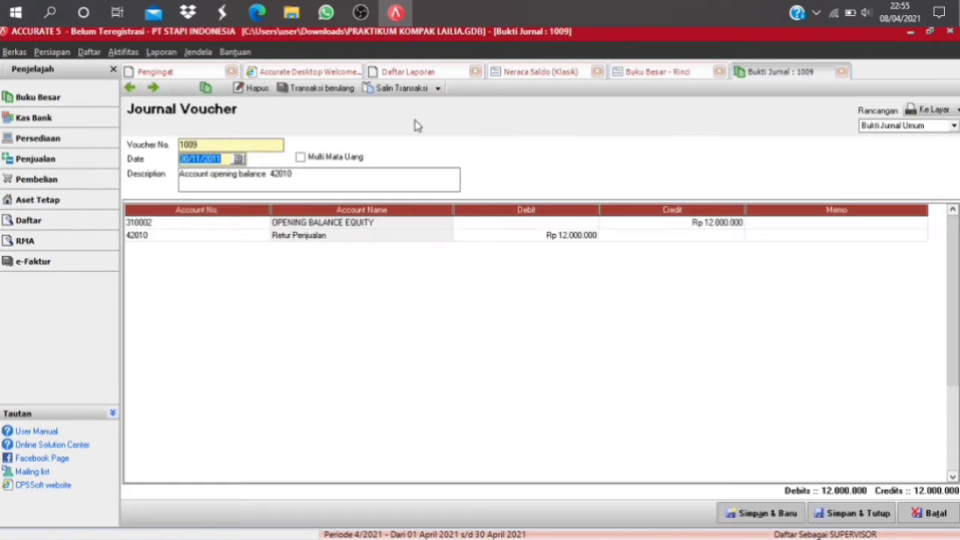
{"action": "left_click", "coordinate": [238, 224]}
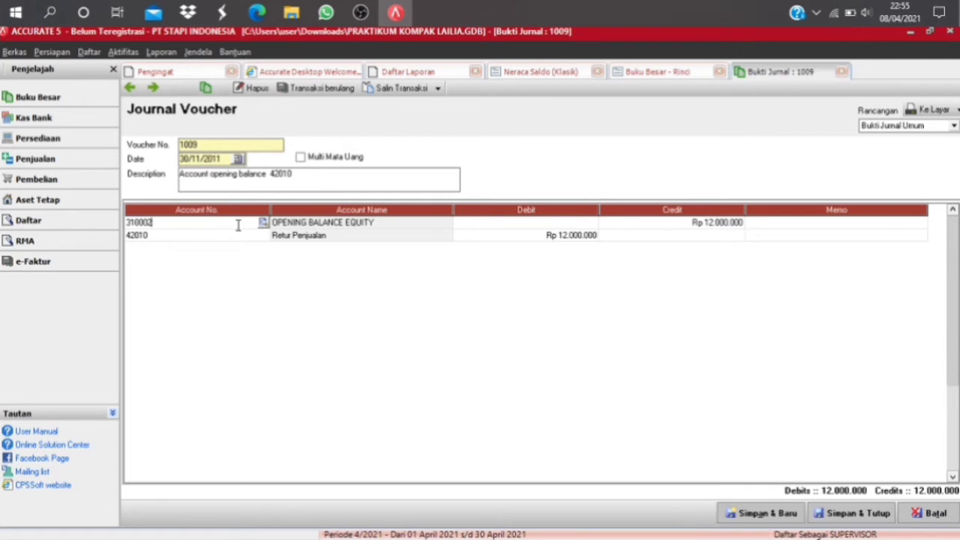
{"action": "double_click", "coordinate": [230, 220]}
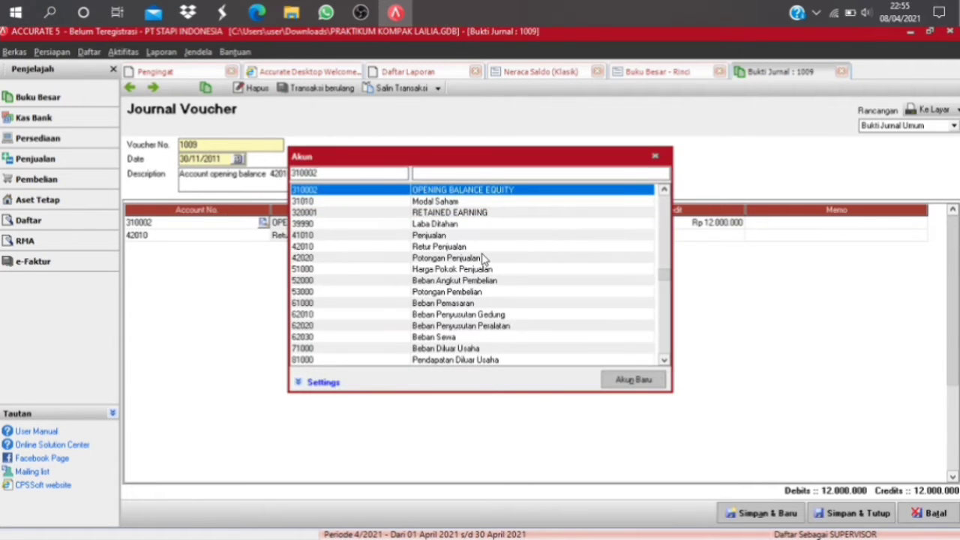
{"action": "double_click", "coordinate": [422, 225]}
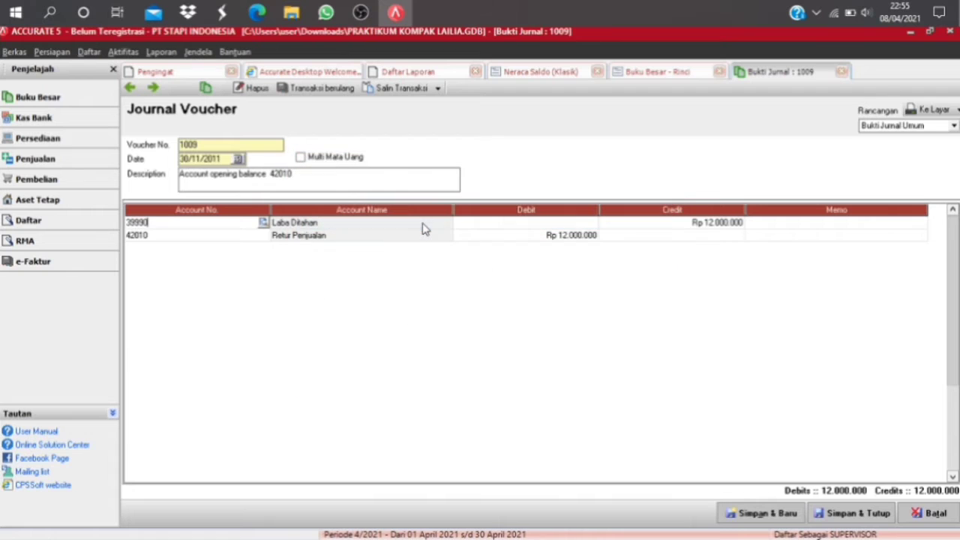
{"action": "left_click", "coordinate": [859, 513]}
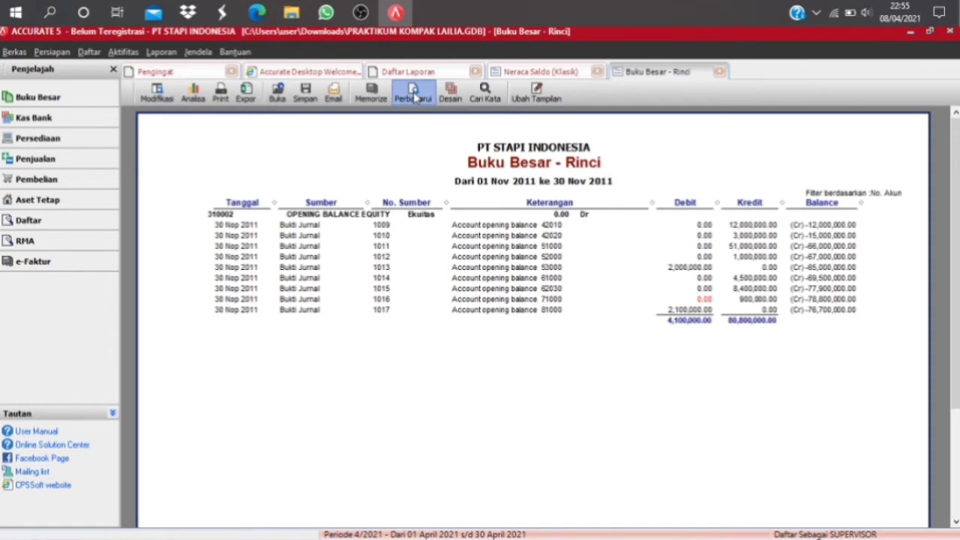
Step: Refresh the ledger detail, then replace Opening Balance Equity with Laba Ditahan in voucher 1010 and save it
{"action": "left_click", "coordinate": [413, 96]}
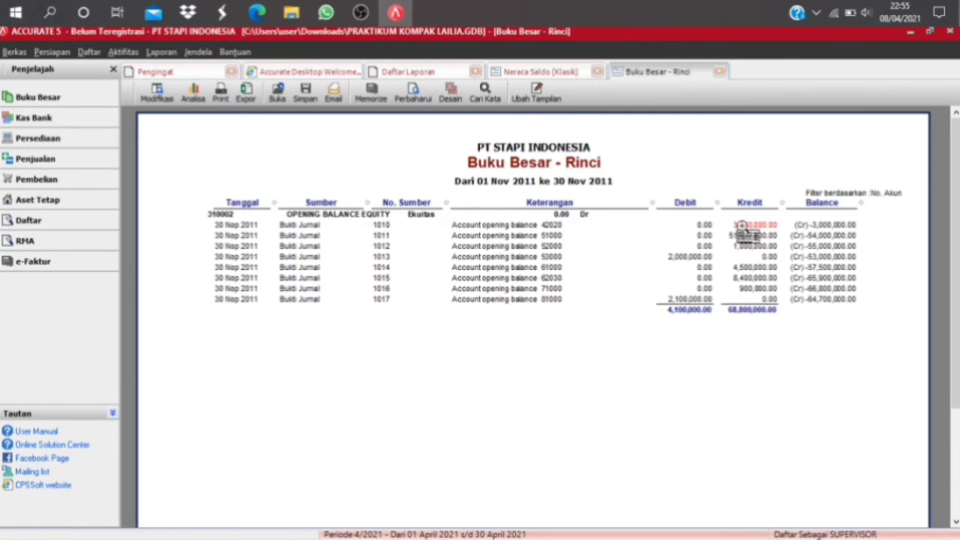
{"action": "double_click", "coordinate": [738, 227]}
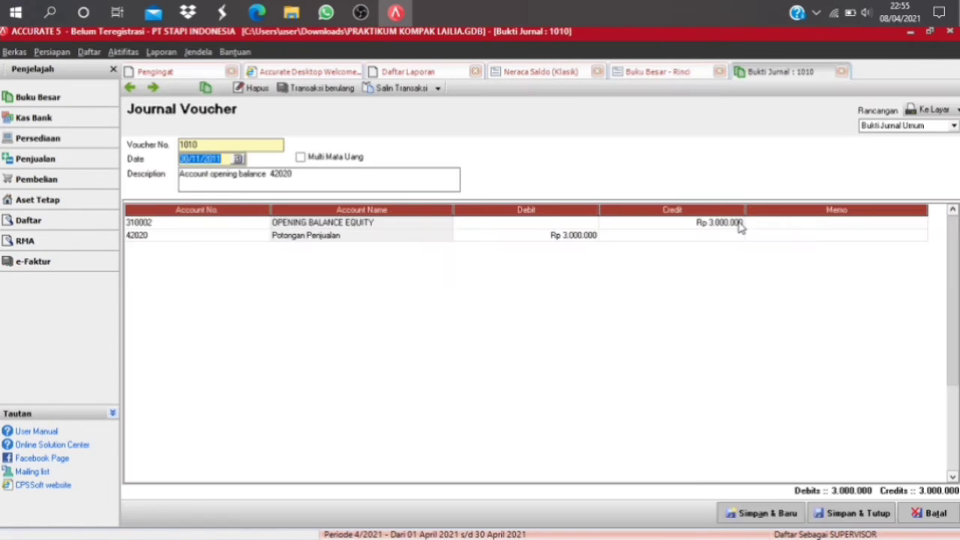
{"action": "left_click", "coordinate": [239, 227]}
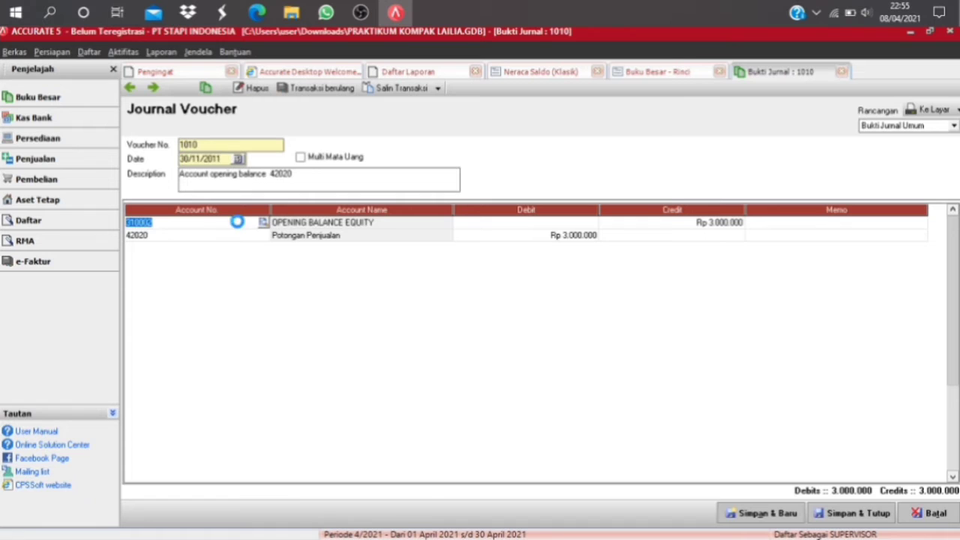
{"action": "left_click", "coordinate": [238, 227]}
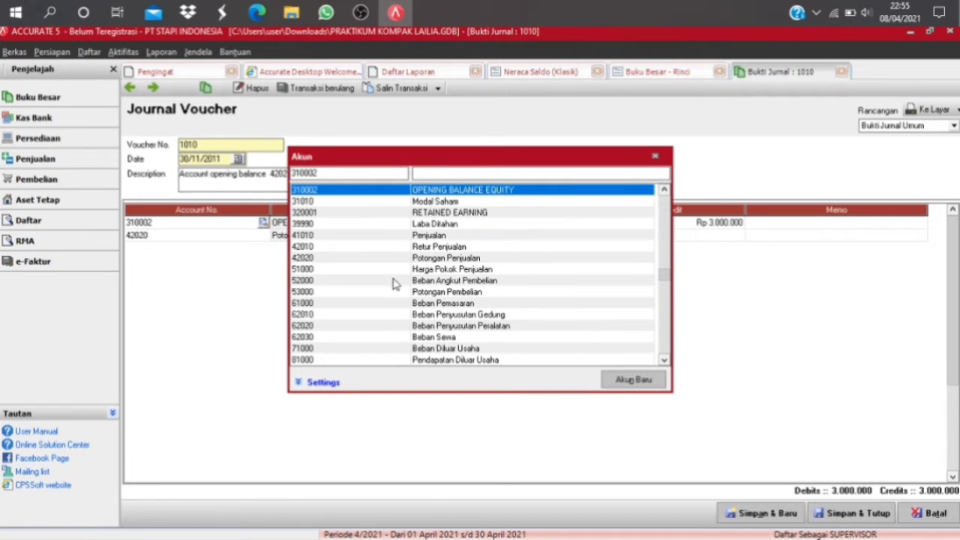
{"action": "double_click", "coordinate": [371, 224]}
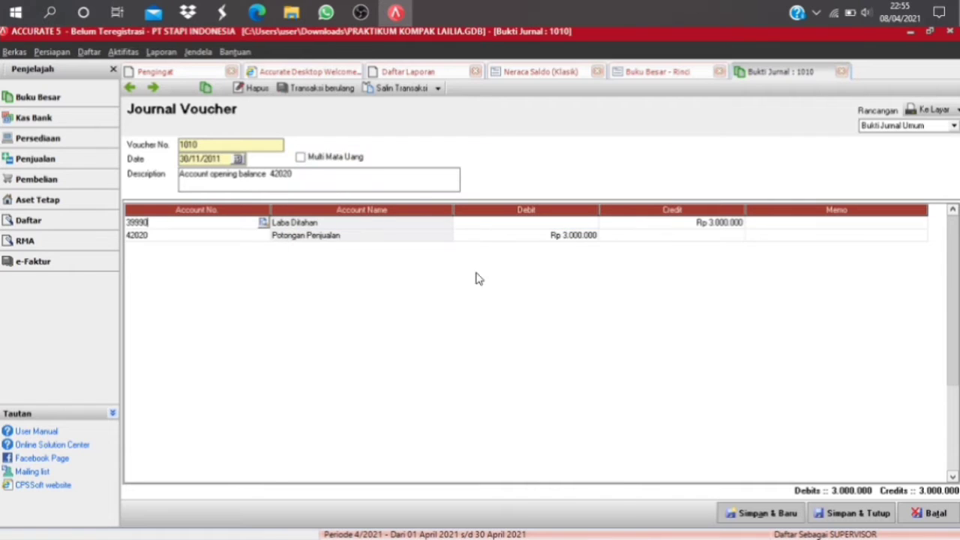
{"action": "left_click", "coordinate": [851, 517]}
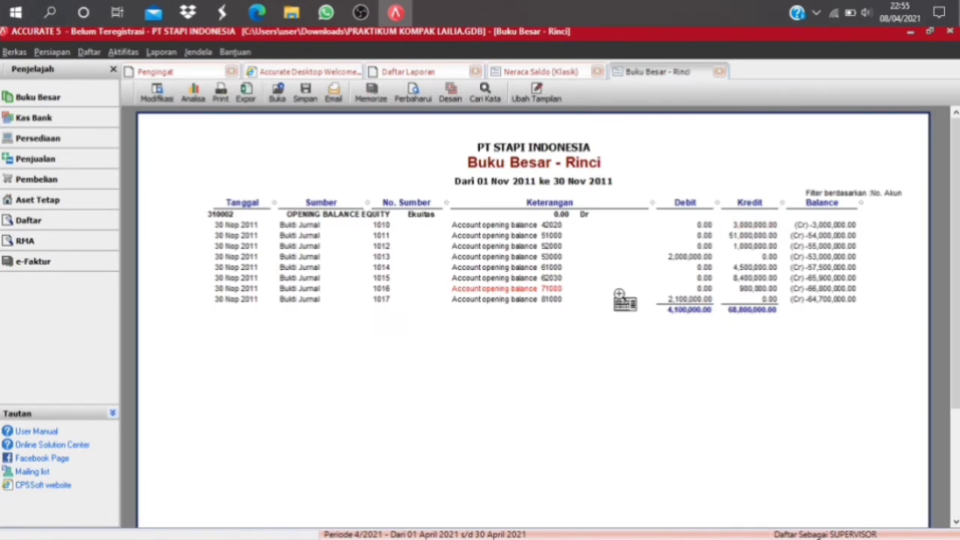
Step: Refresh the ledger detail, then reassign the Opening Balance Equity line of voucher 1011 to Laba Ditahan and save it
{"action": "left_click", "coordinate": [421, 106]}
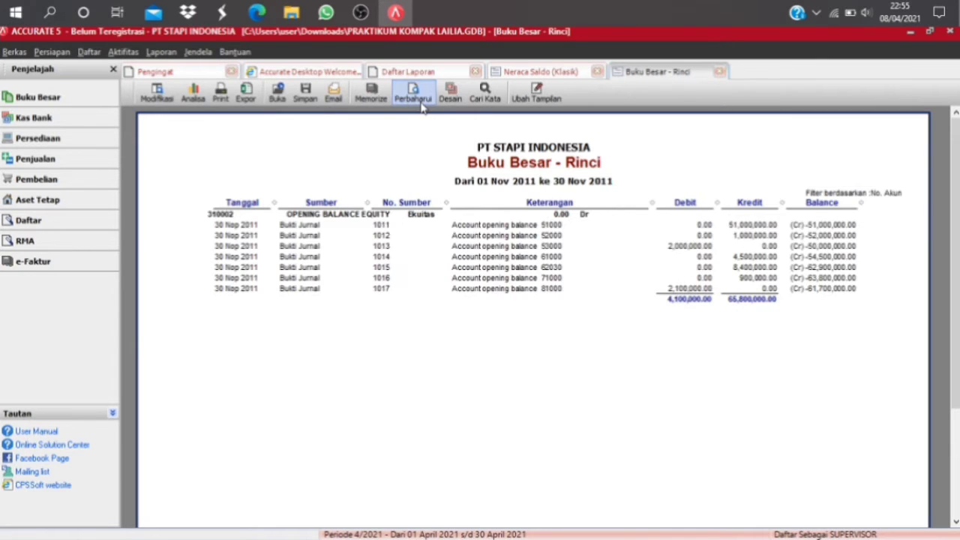
{"action": "double_click", "coordinate": [751, 225]}
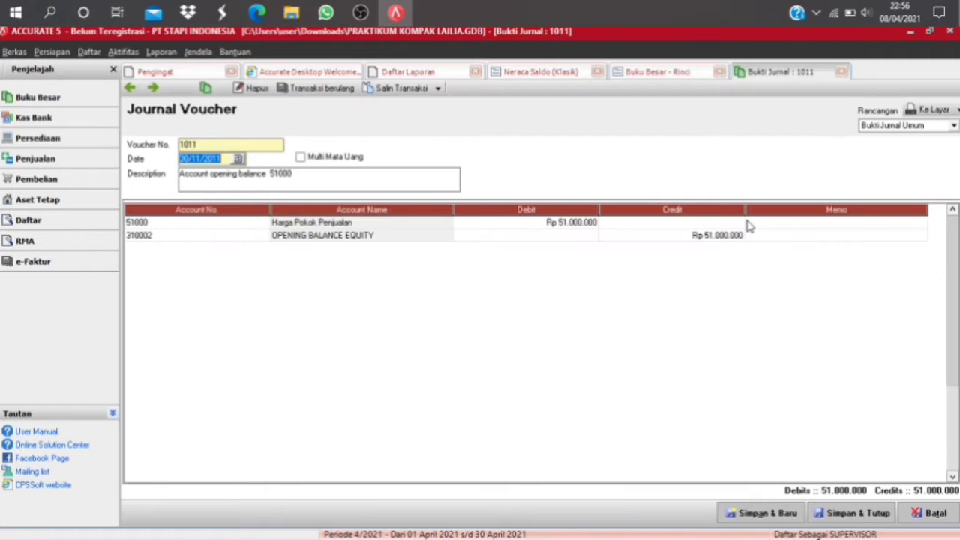
{"action": "double_click", "coordinate": [252, 236]}
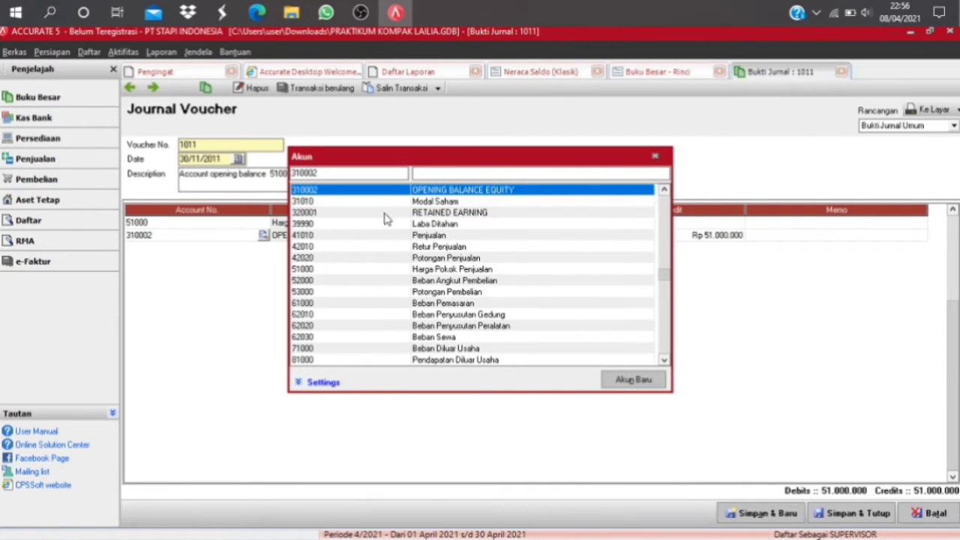
{"action": "double_click", "coordinate": [385, 224]}
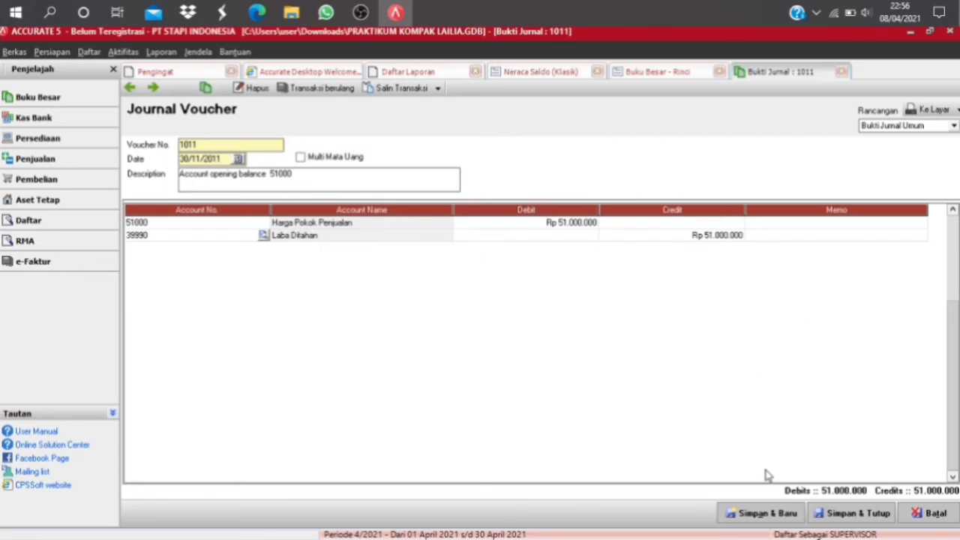
{"action": "left_click", "coordinate": [854, 513]}
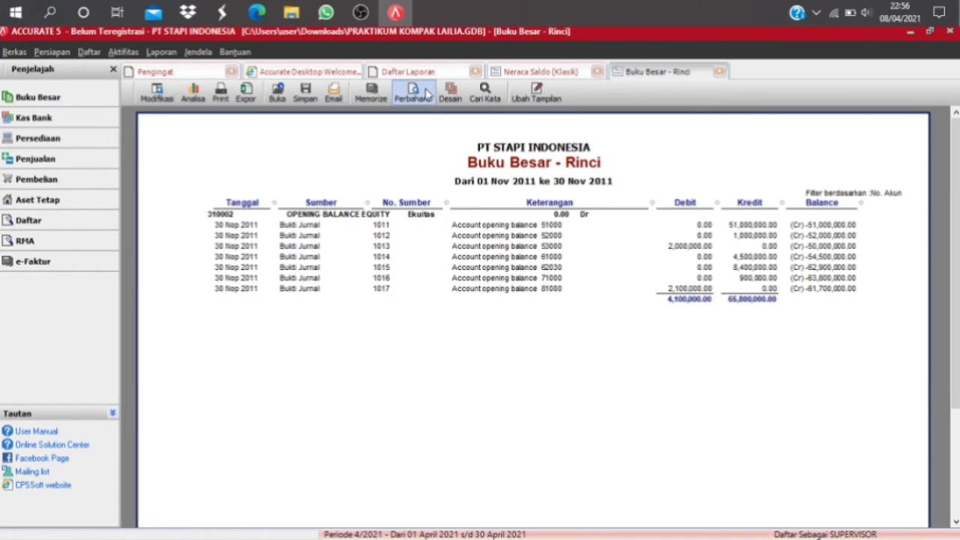
Step: Refresh the ledger detail, then change the credit line of voucher 1012 to account 39990 Laba Ditahan and save it
{"action": "left_click", "coordinate": [424, 92]}
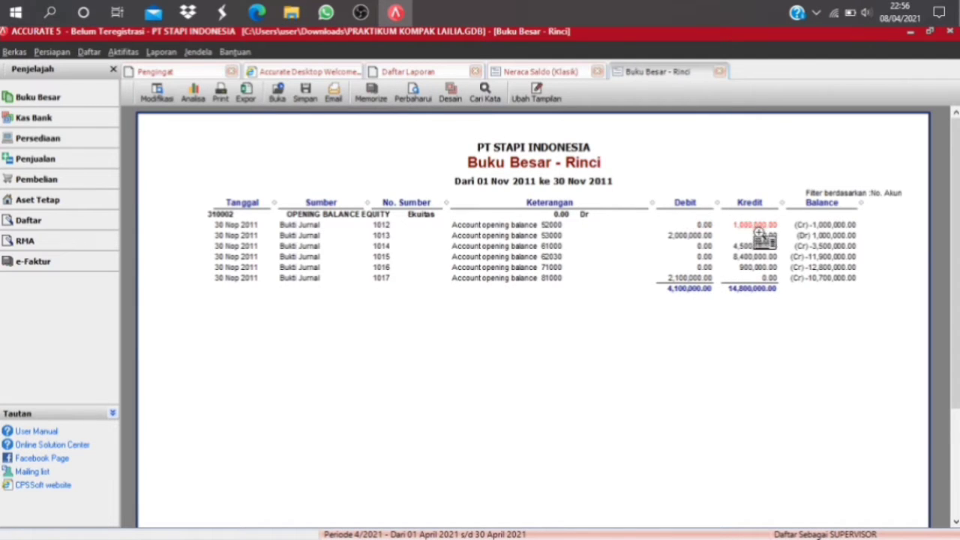
{"action": "left_click", "coordinate": [755, 225]}
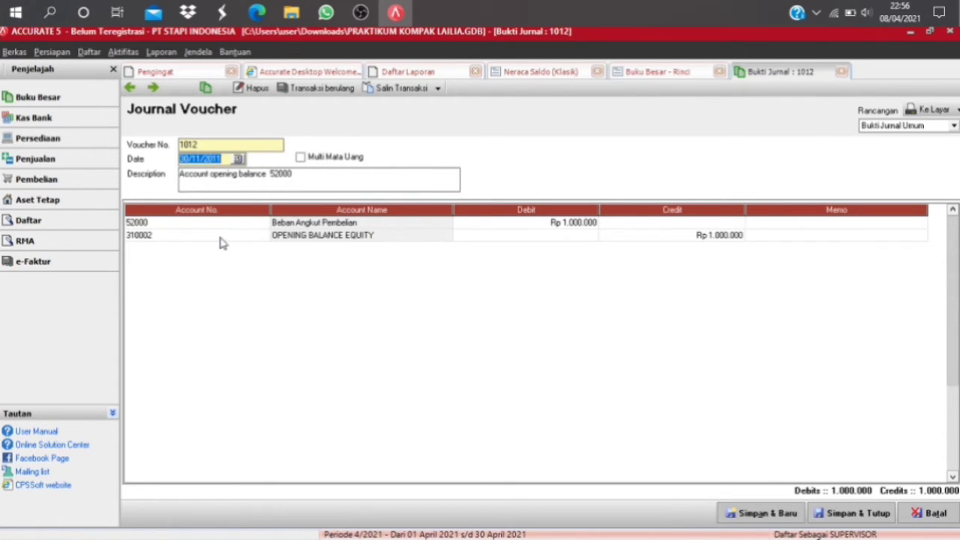
{"action": "double_click", "coordinate": [259, 236]}
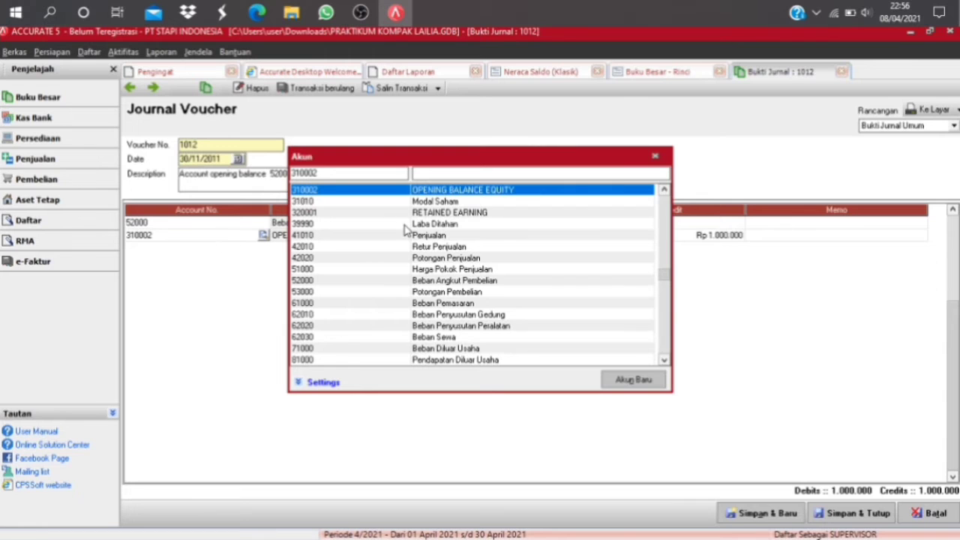
{"action": "left_click", "coordinate": [406, 225]}
{"action": "double_click", "coordinate": [399, 225]}
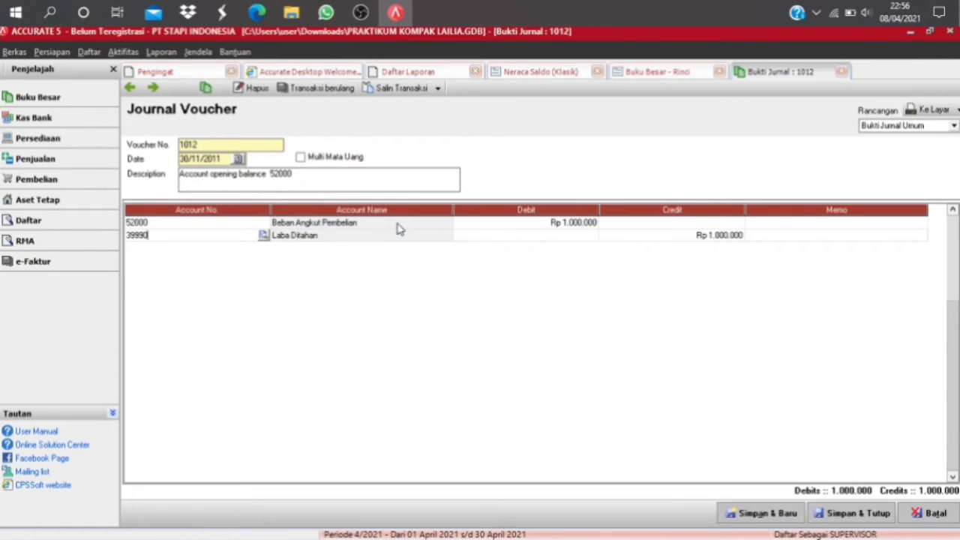
{"action": "left_click", "coordinate": [845, 517]}
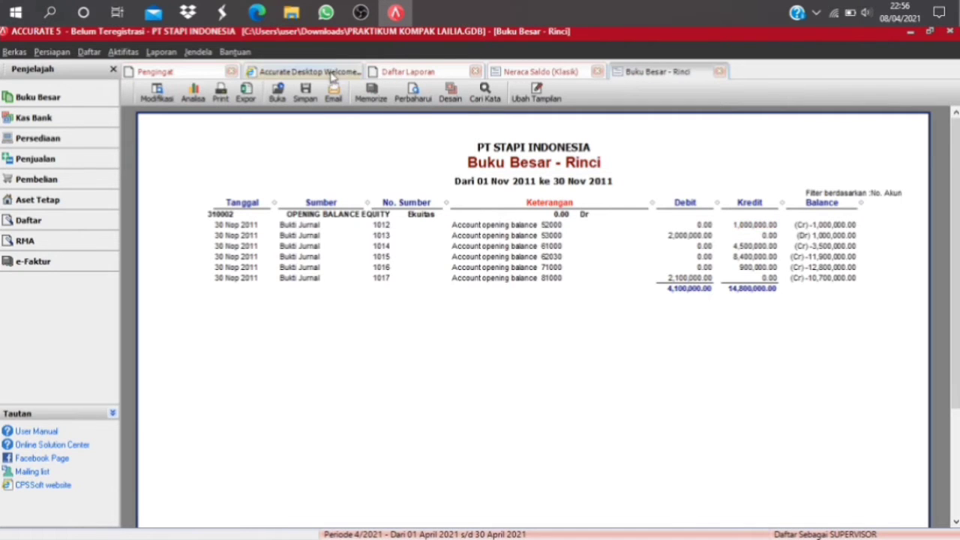
Step: Refresh the ledger detail, then change the debit line of voucher 1013 to account 39990 Laba Ditahan and save it
{"action": "left_click", "coordinate": [412, 90]}
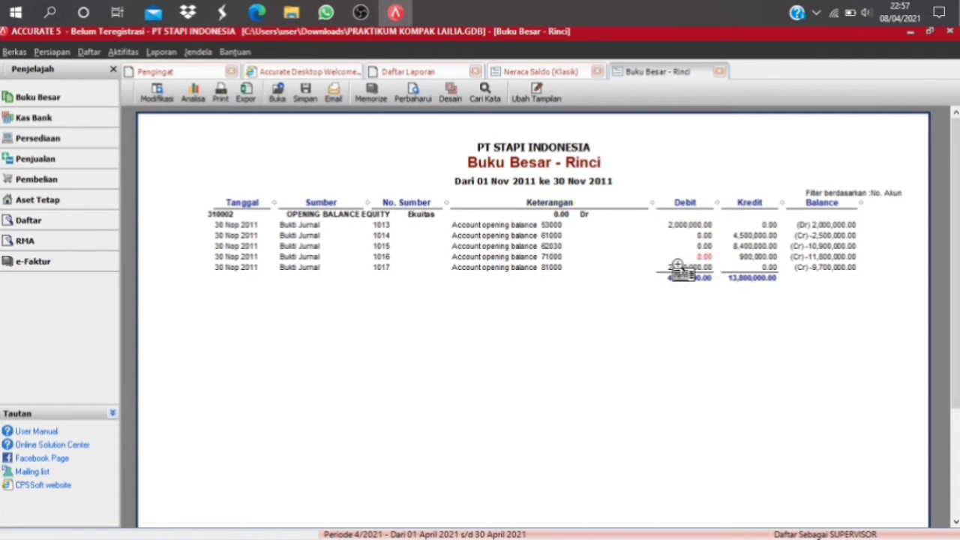
{"action": "left_click", "coordinate": [422, 96]}
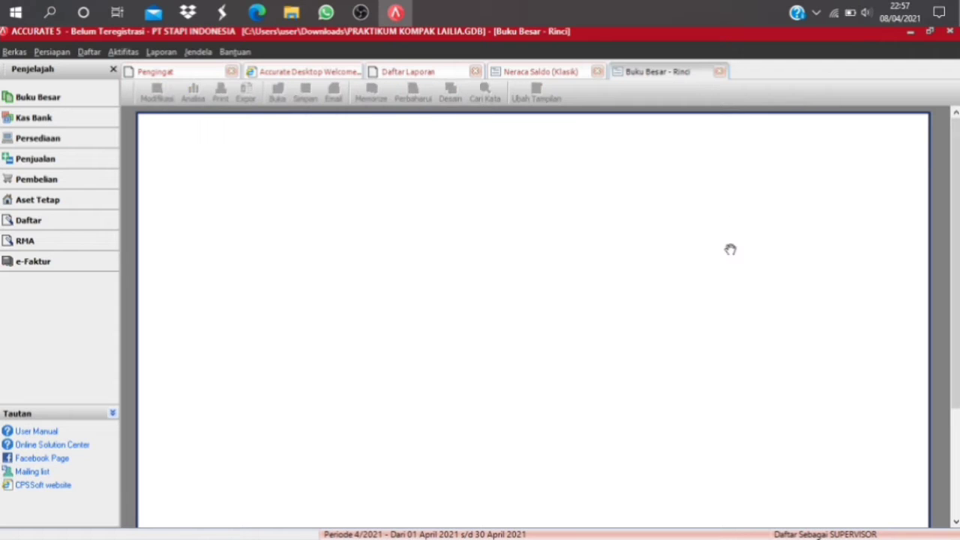
{"action": "double_click", "coordinate": [750, 225]}
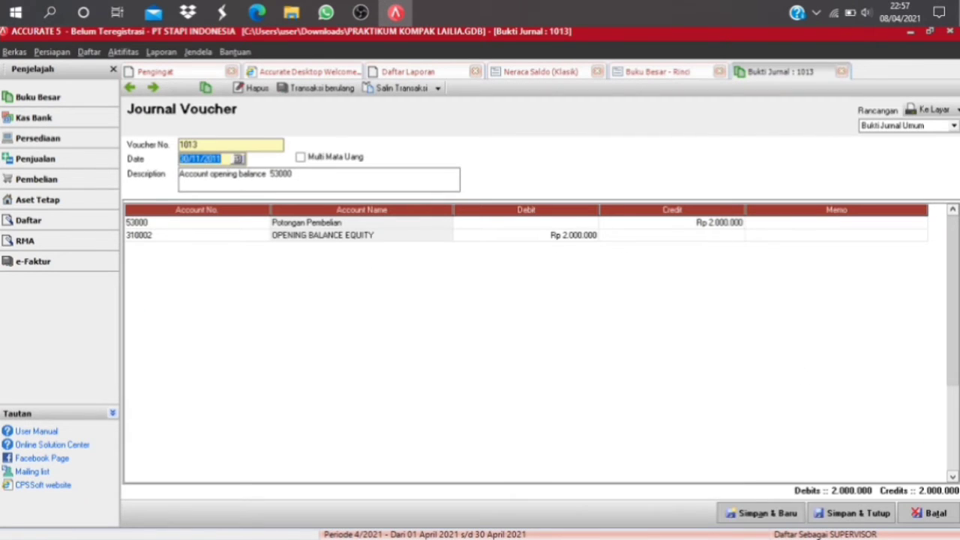
{"action": "double_click", "coordinate": [237, 237]}
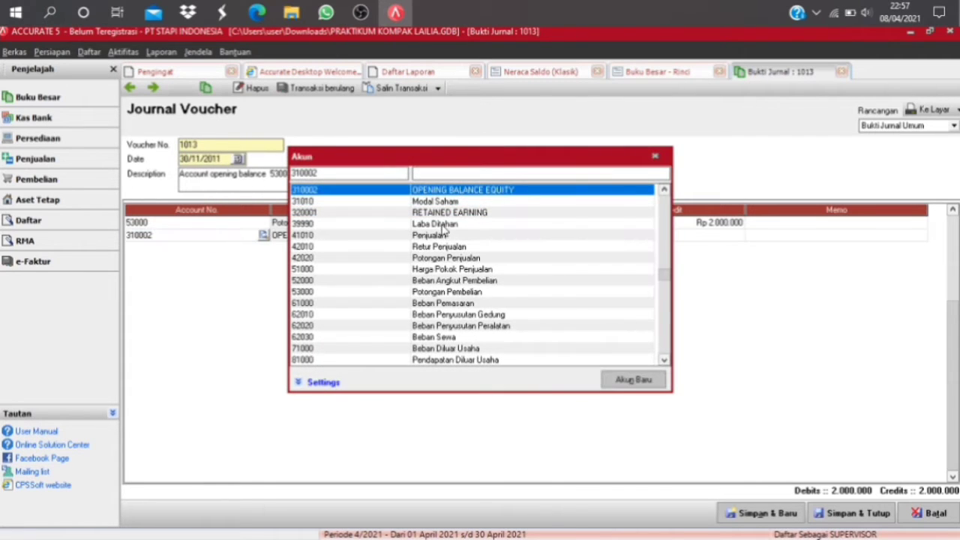
{"action": "double_click", "coordinate": [444, 225]}
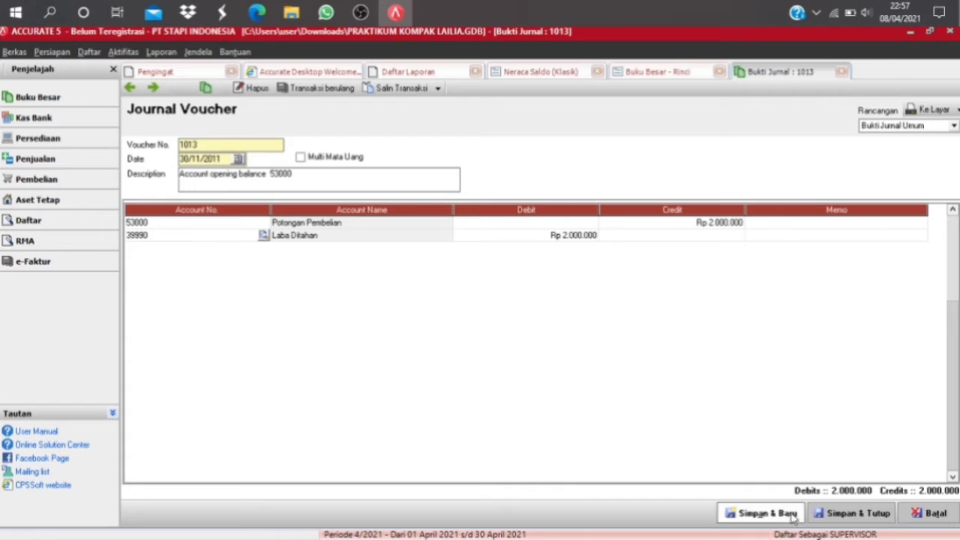
{"action": "left_click", "coordinate": [822, 513]}
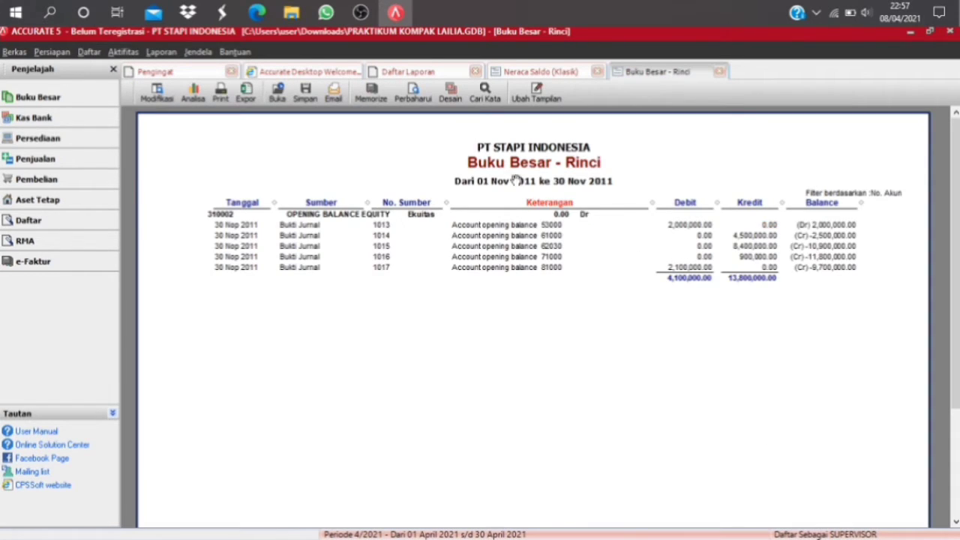
Step: Refresh the ledger detail, then replace Opening Balance Equity with Laba Ditahan in voucher 1014 and save it
{"action": "left_click", "coordinate": [415, 98]}
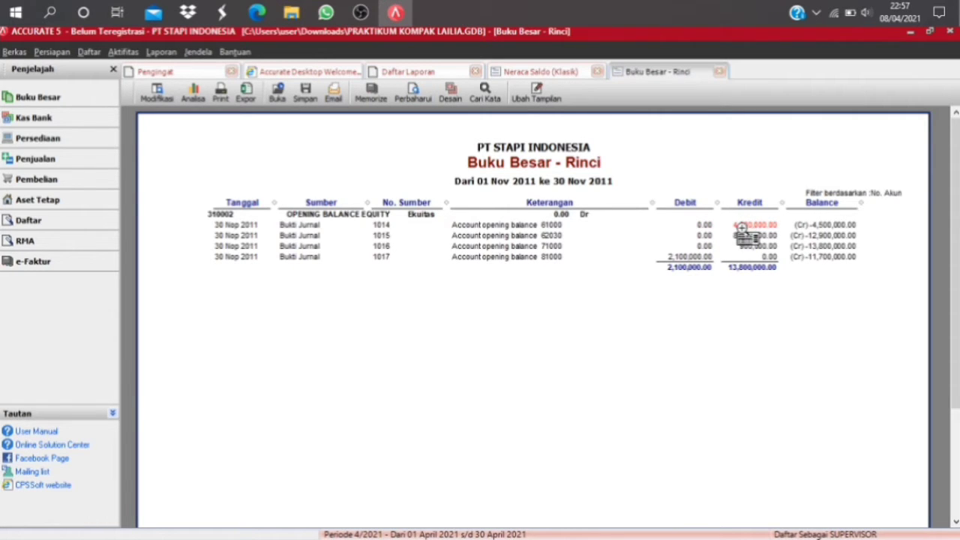
{"action": "double_click", "coordinate": [741, 228]}
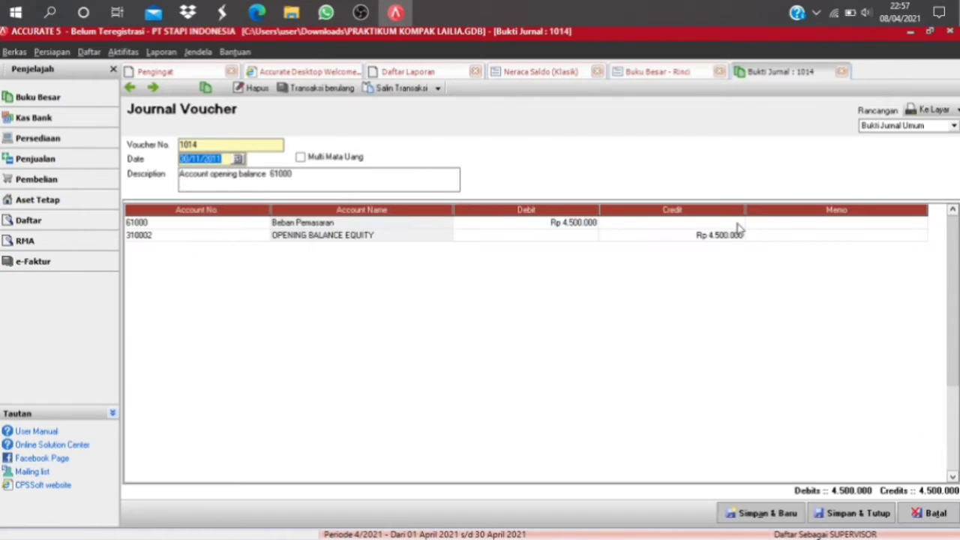
{"action": "double_click", "coordinate": [232, 237]}
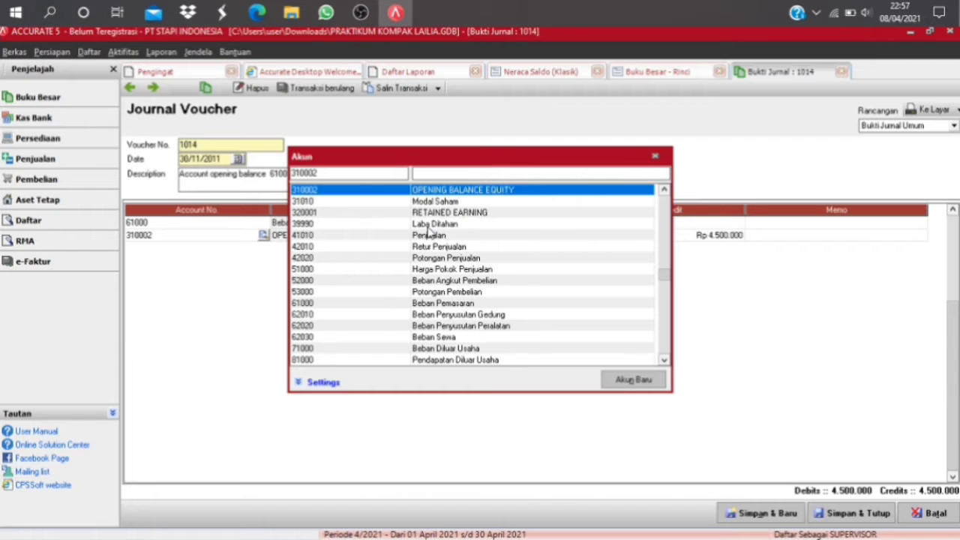
{"action": "double_click", "coordinate": [427, 227]}
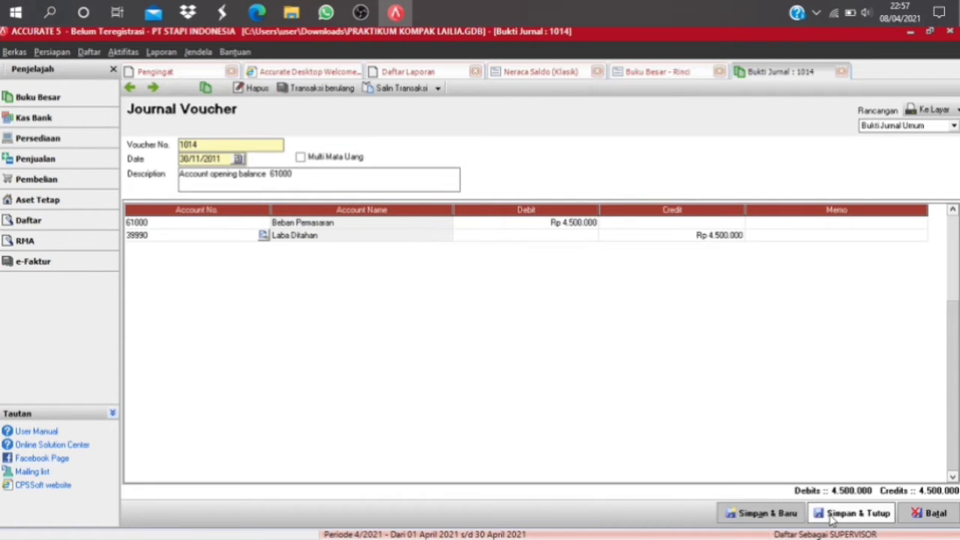
{"action": "left_click", "coordinate": [830, 520]}
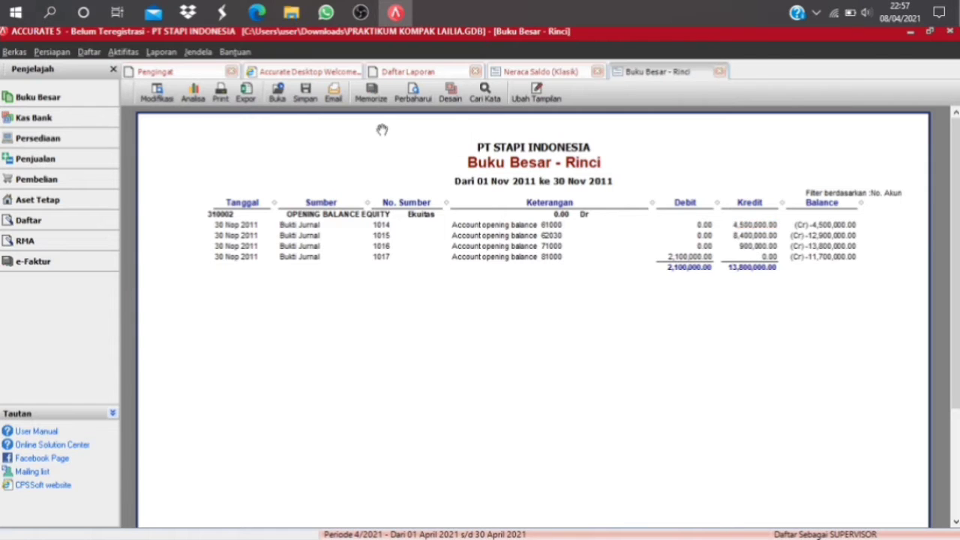
Step: Refresh the ledger detail, reassign the Opening Balance Equity line of voucher 1015 to account 39990 Laba Ditahan and save it
{"action": "left_click", "coordinate": [411, 90]}
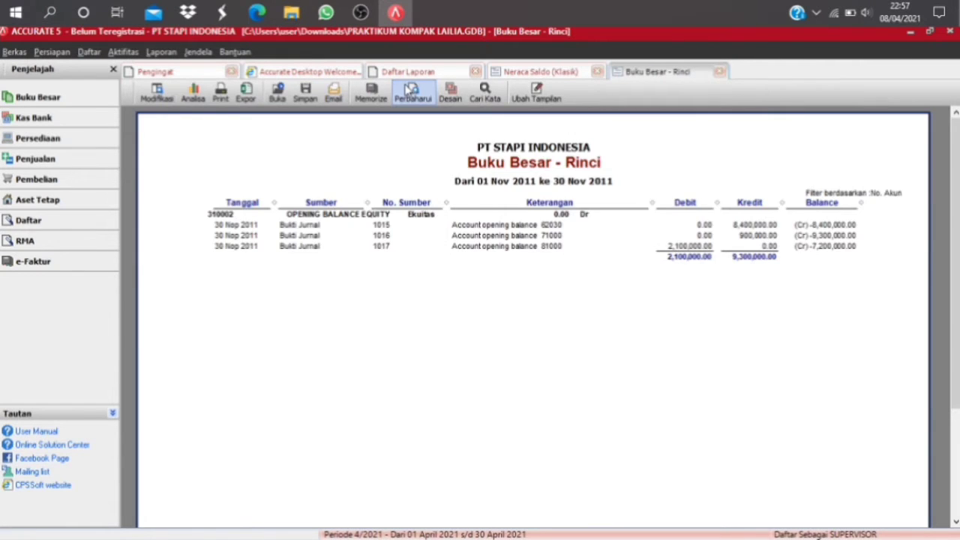
{"action": "double_click", "coordinate": [757, 224]}
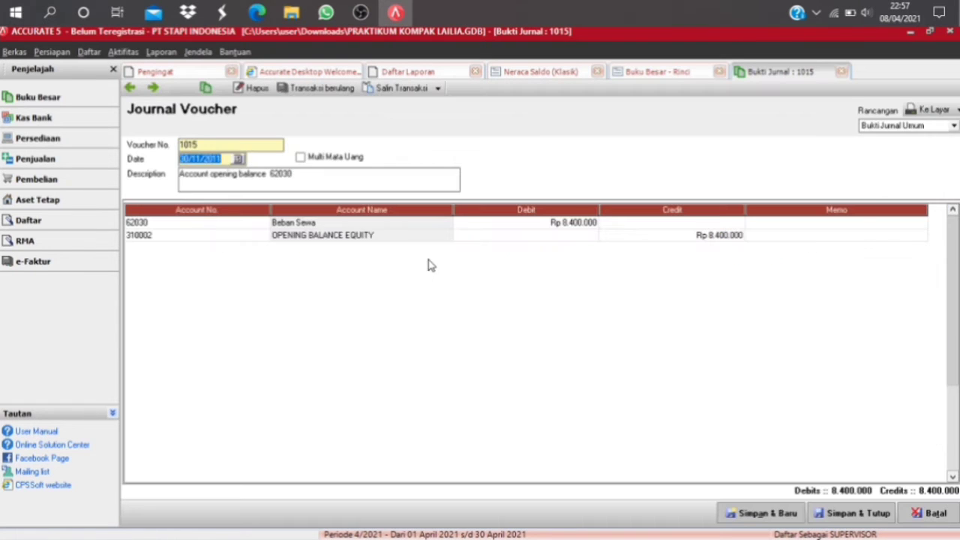
{"action": "left_click", "coordinate": [242, 237]}
{"action": "left_click", "coordinate": [243, 237]}
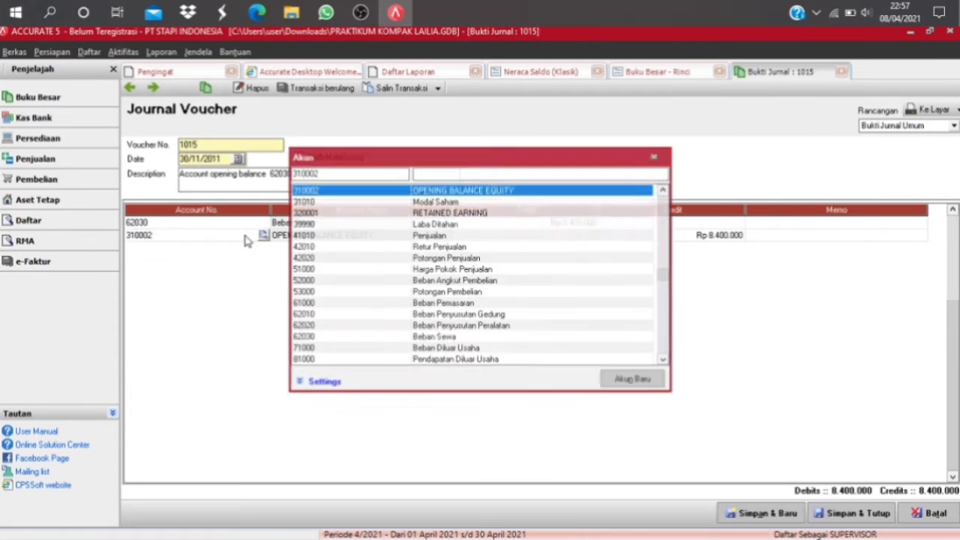
{"action": "left_click", "coordinate": [432, 225]}
{"action": "double_click", "coordinate": [431, 224]}
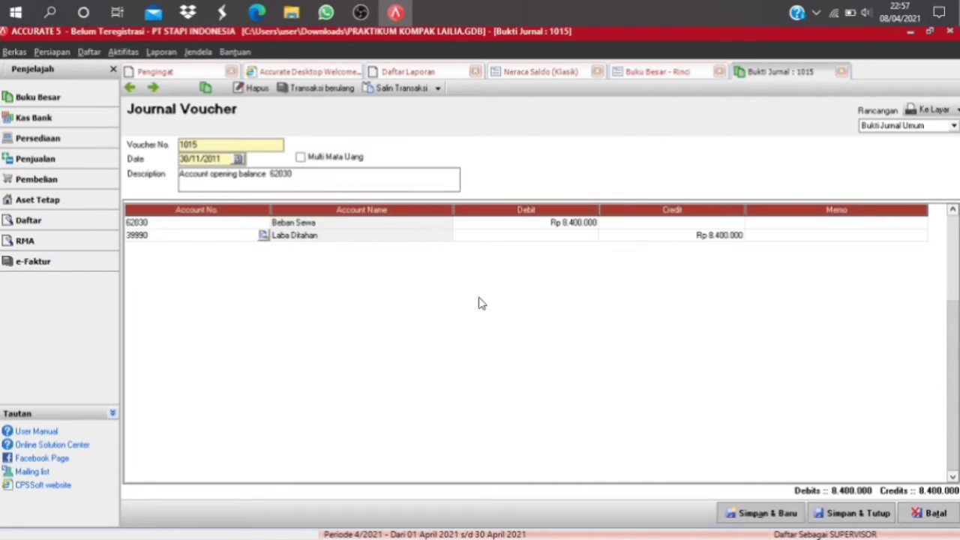
{"action": "left_click", "coordinate": [840, 513]}
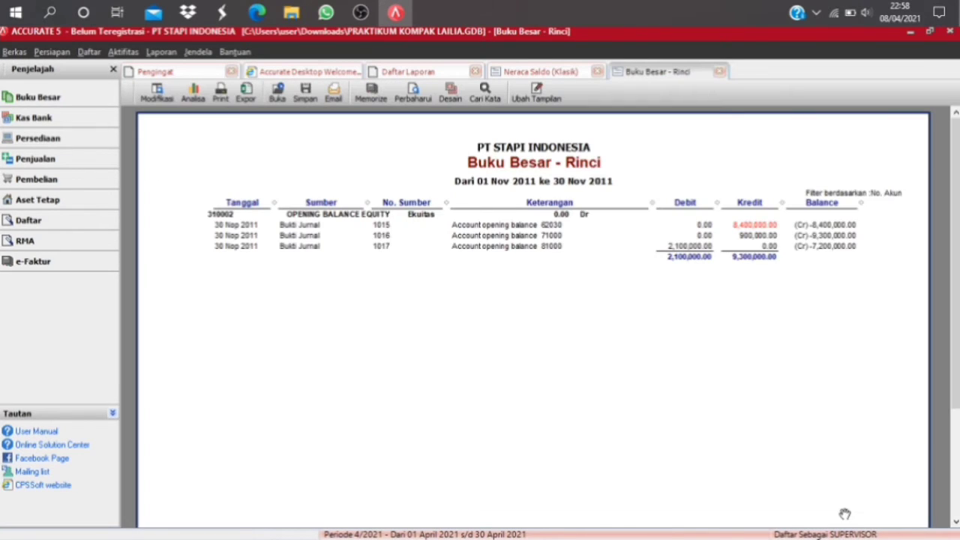
Step: Refresh the ledger detail, change the credit line of voucher 1016 to account 39990 Laba Ditahan and save it
{"action": "left_click", "coordinate": [419, 96]}
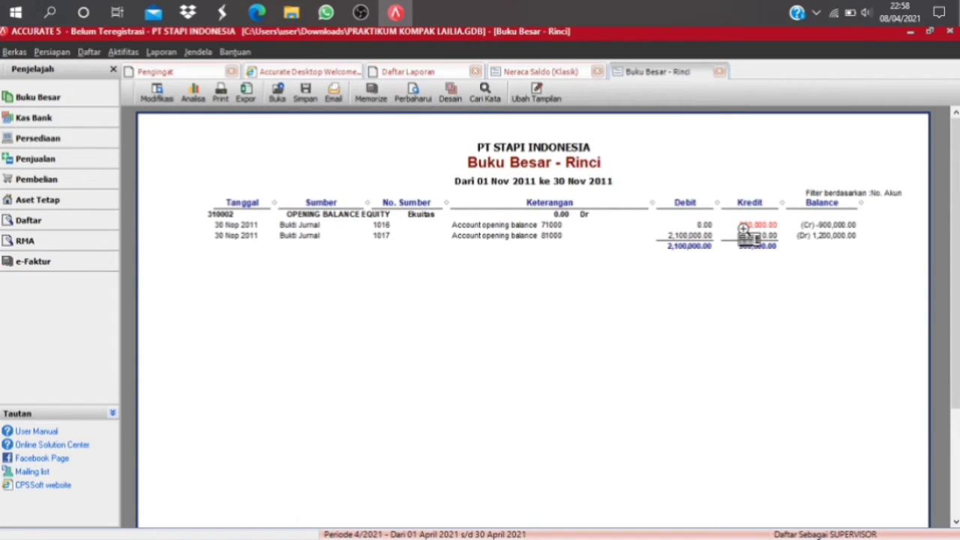
{"action": "double_click", "coordinate": [744, 226]}
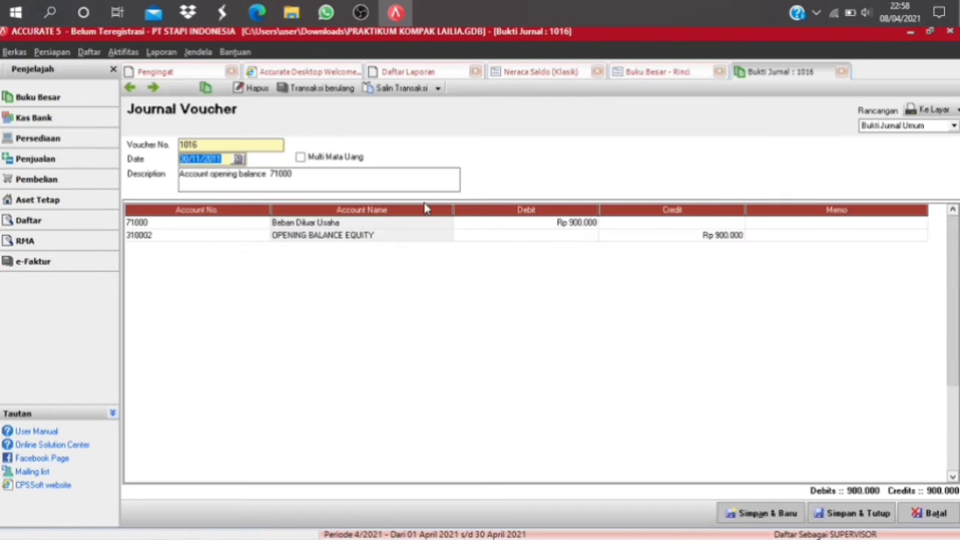
{"action": "double_click", "coordinate": [248, 236]}
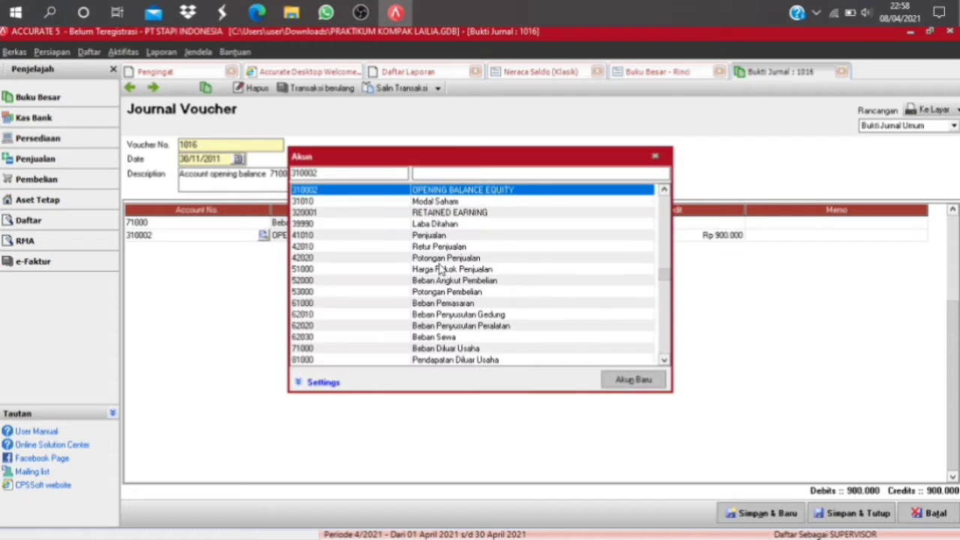
{"action": "left_click", "coordinate": [440, 225]}
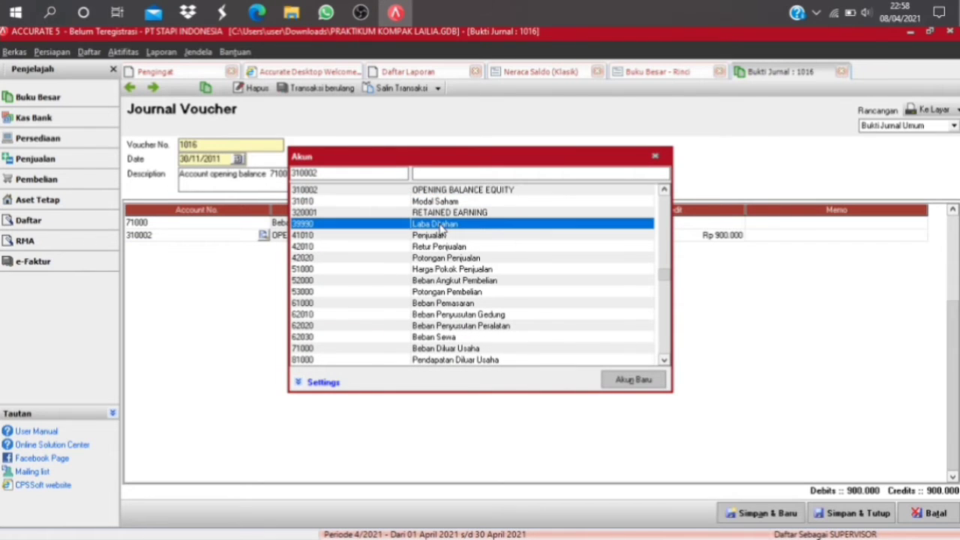
{"action": "double_click", "coordinate": [441, 228]}
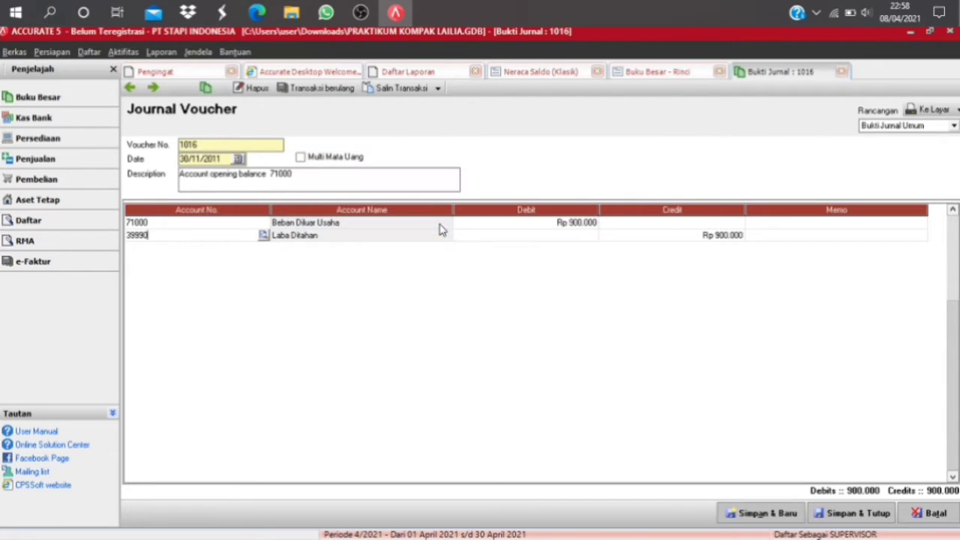
{"action": "left_click", "coordinate": [851, 512]}
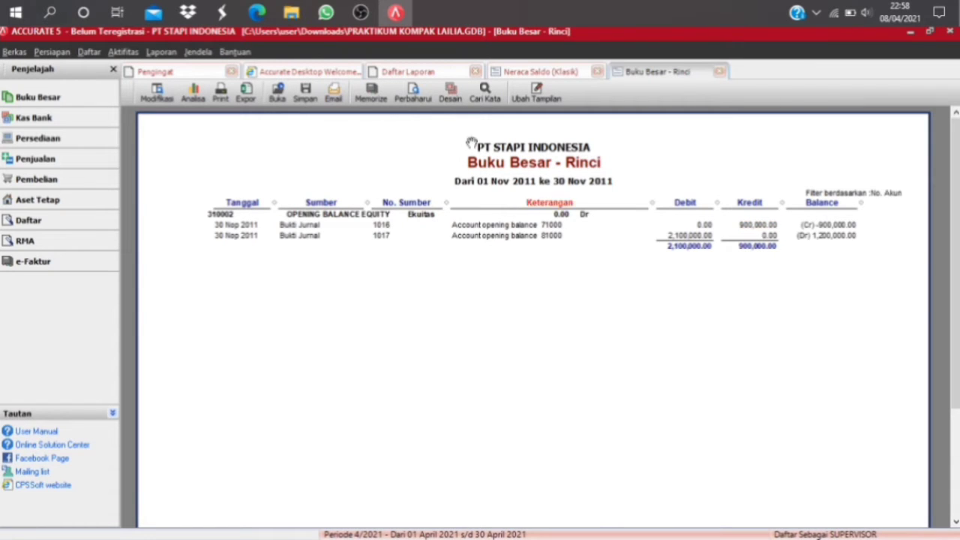
Step: Refresh the ledger detail, change the debit line of voucher 1017 to account 39990 Laba Ditahan and save it
{"action": "left_click", "coordinate": [412, 92]}
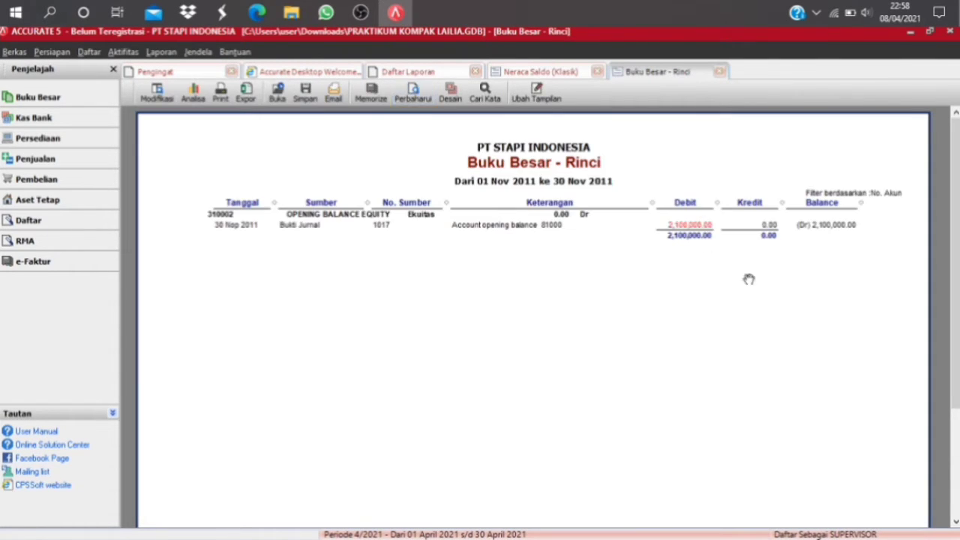
{"action": "double_click", "coordinate": [752, 229]}
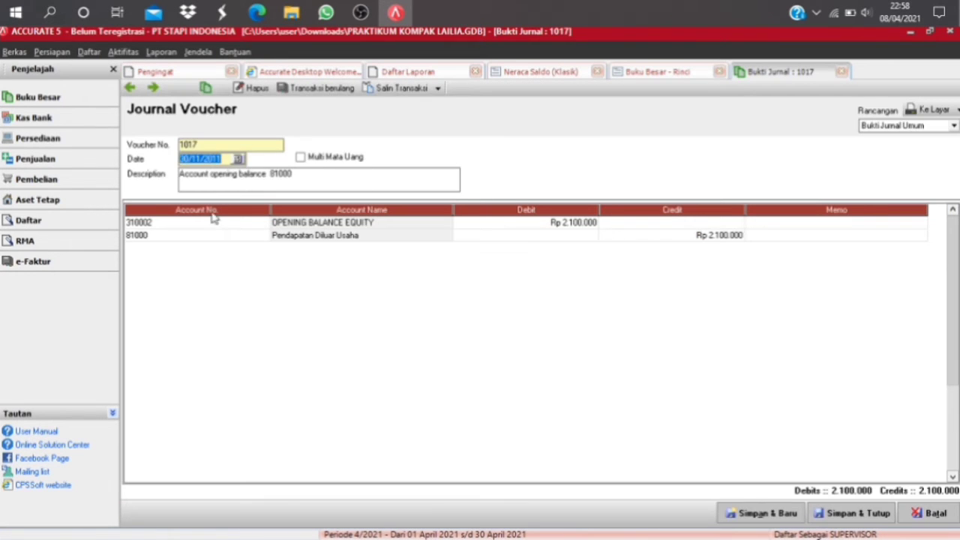
{"action": "left_click", "coordinate": [215, 225]}
{"action": "left_click", "coordinate": [215, 224]}
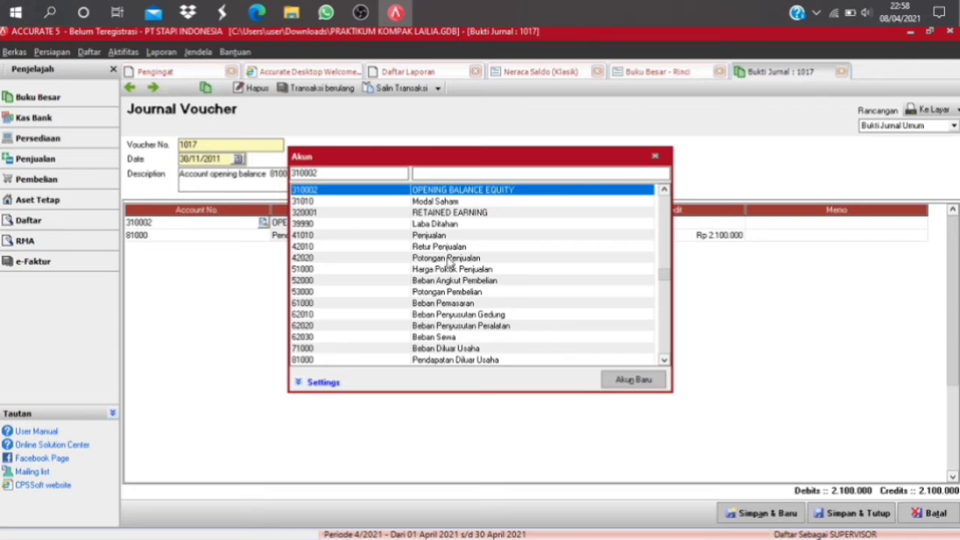
{"action": "double_click", "coordinate": [434, 225]}
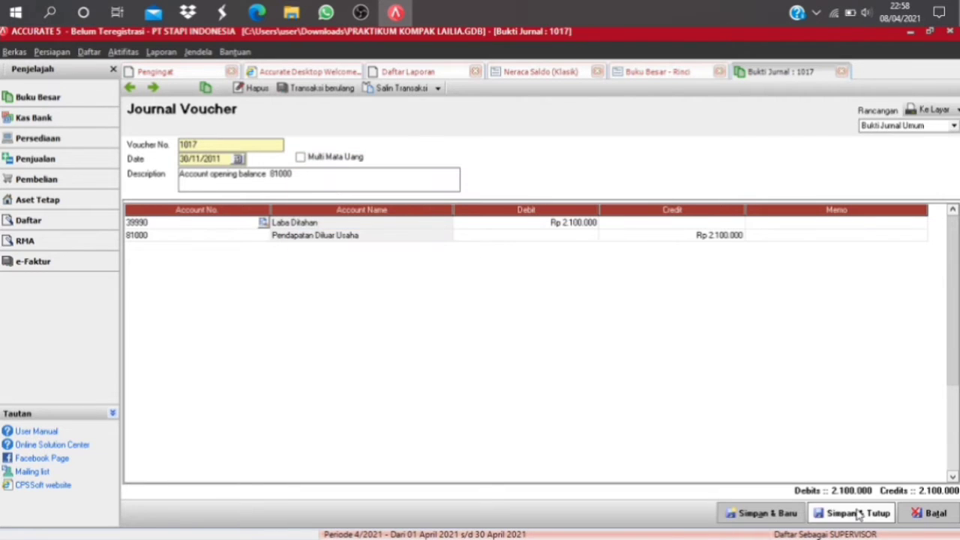
{"action": "left_click", "coordinate": [857, 512]}
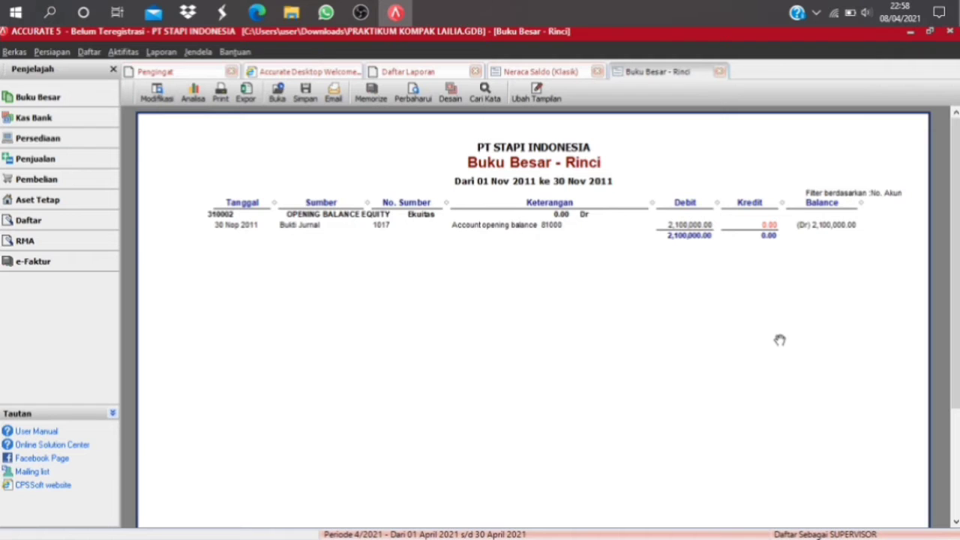
Step: Check Opening Balance Equity in the refreshed ledger detail and the refreshed Neraca Saldo (Klasik), closing each report
{"action": "left_click", "coordinate": [416, 99]}
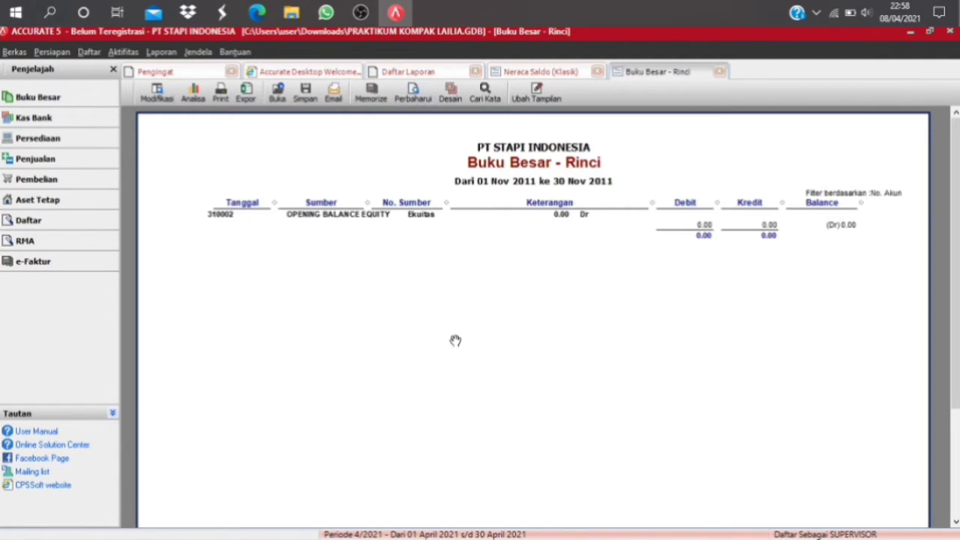
{"action": "left_click", "coordinate": [720, 72]}
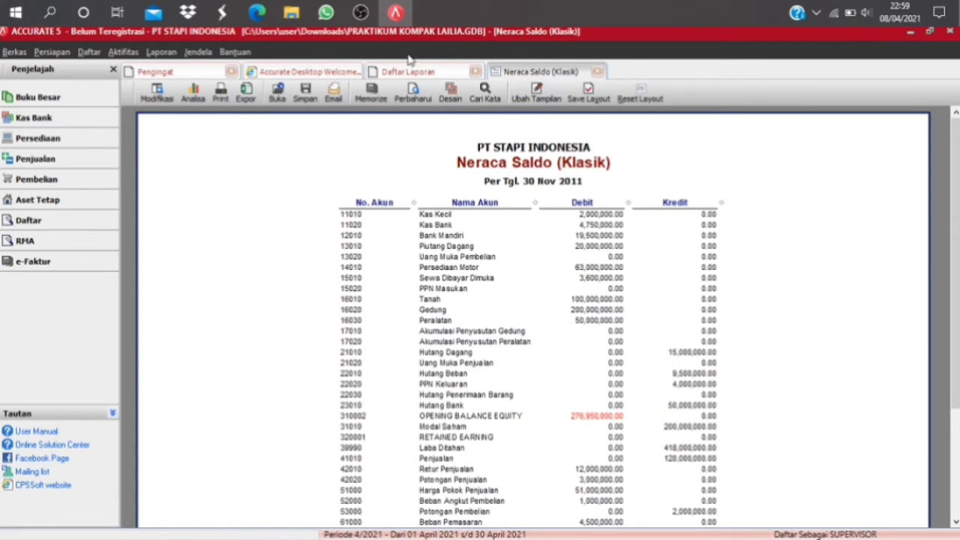
{"action": "left_click", "coordinate": [419, 98]}
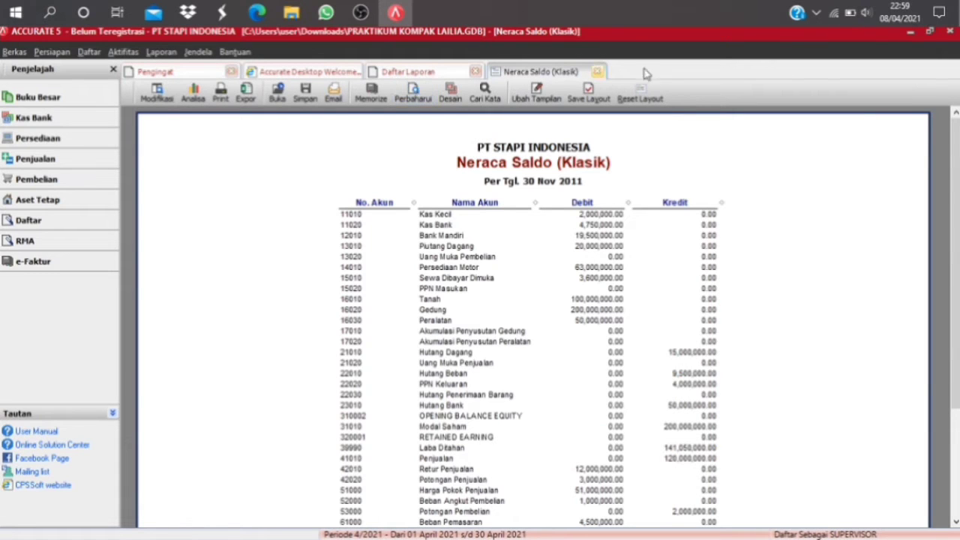
{"action": "left_click", "coordinate": [599, 72]}
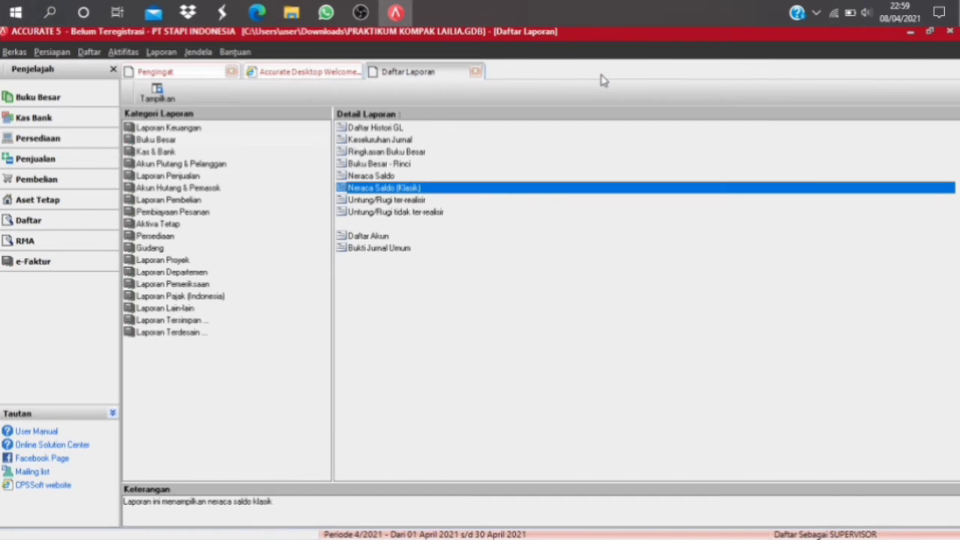
{"action": "left_click", "coordinate": [461, 321]}
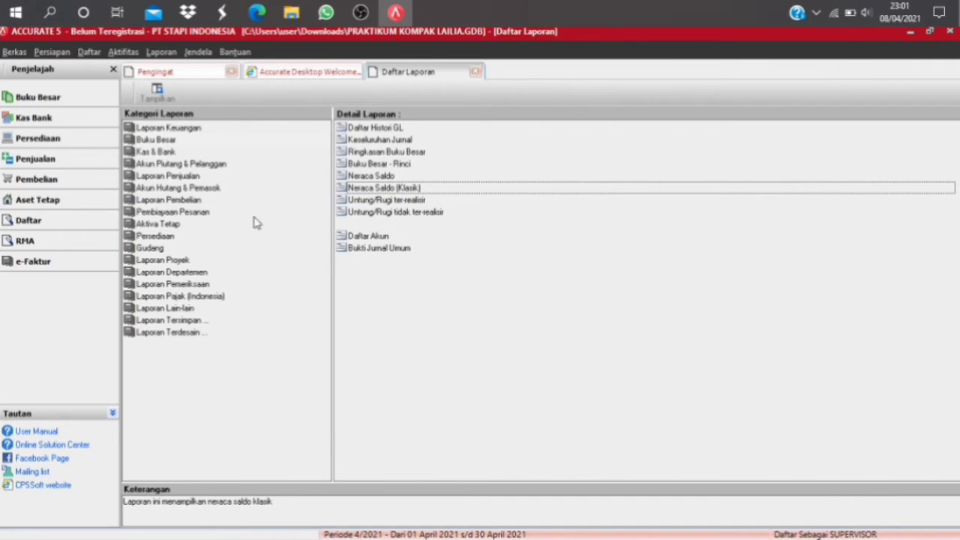
Step: Start a data backup (Cadangan Data) and choose the Documents folder as its destination
{"action": "left_click", "coordinate": [16, 51]}
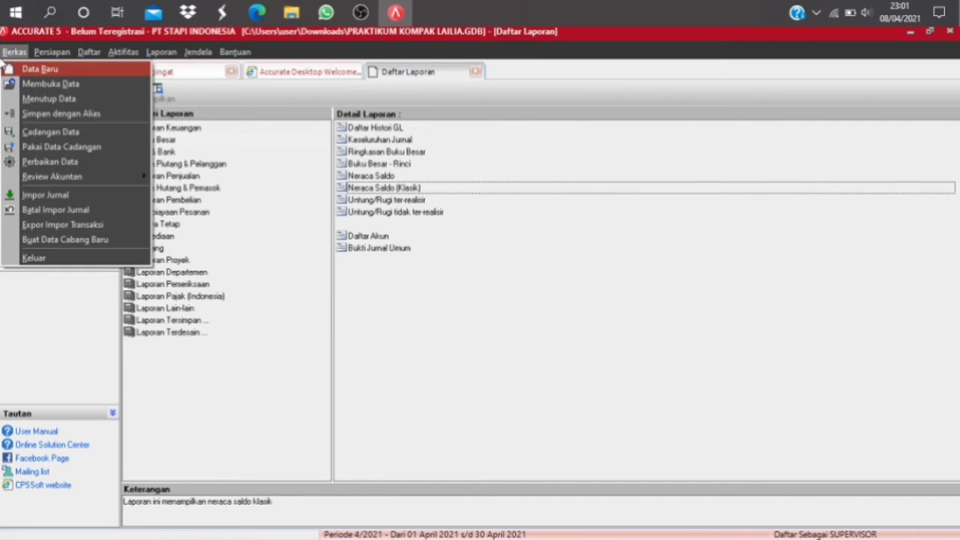
{"action": "left_click", "coordinate": [72, 140]}
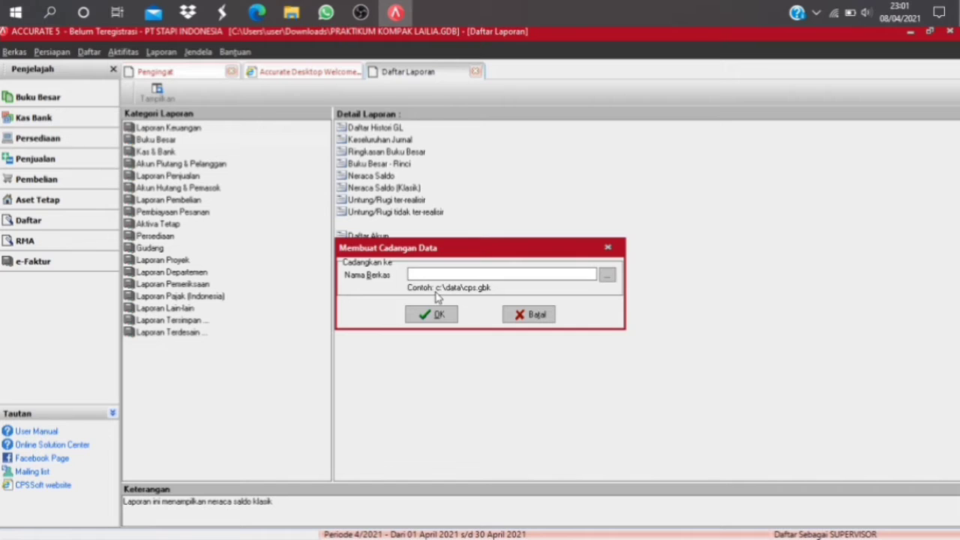
{"action": "type", "text": "PRAKTIKUM KOMPAK LAILIA"}
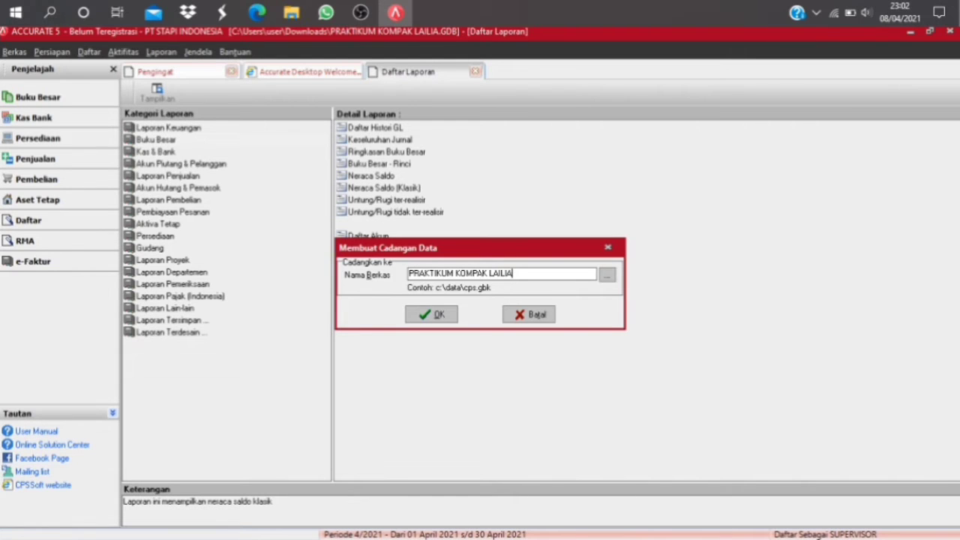
{"action": "left_click", "coordinate": [605, 276]}
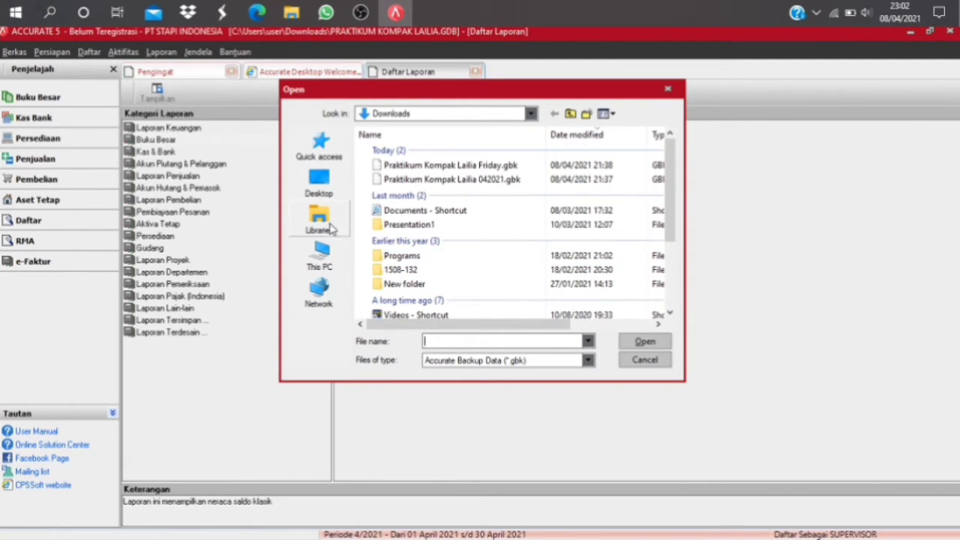
{"action": "left_click", "coordinate": [319, 254]}
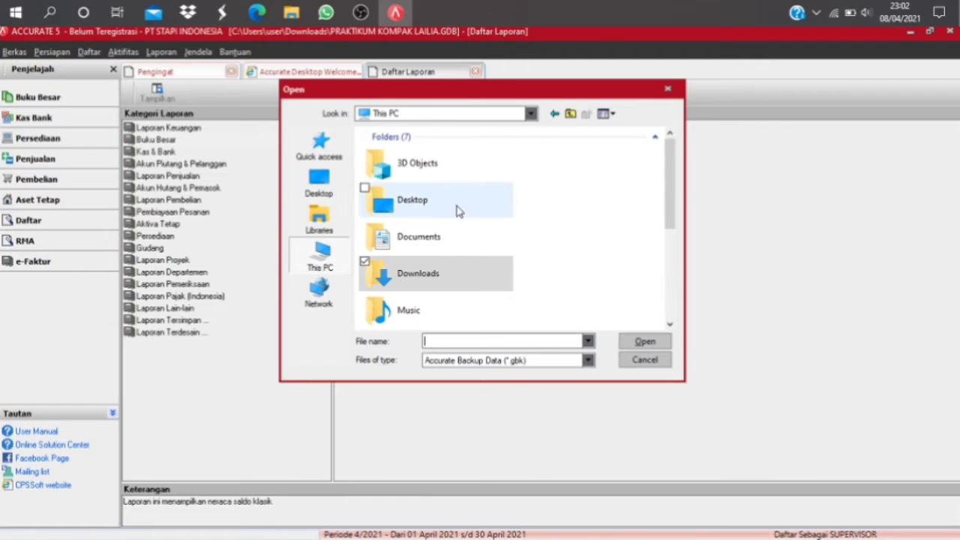
{"action": "double_click", "coordinate": [427, 246]}
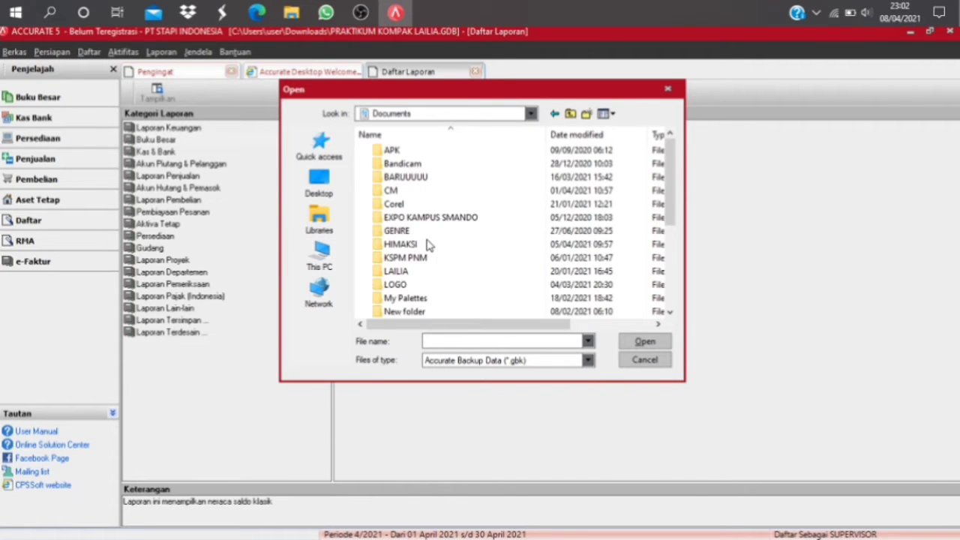
Step: Give the backup file the same name as the open database and create the backup in Documents
{"action": "left_click", "coordinate": [467, 341]}
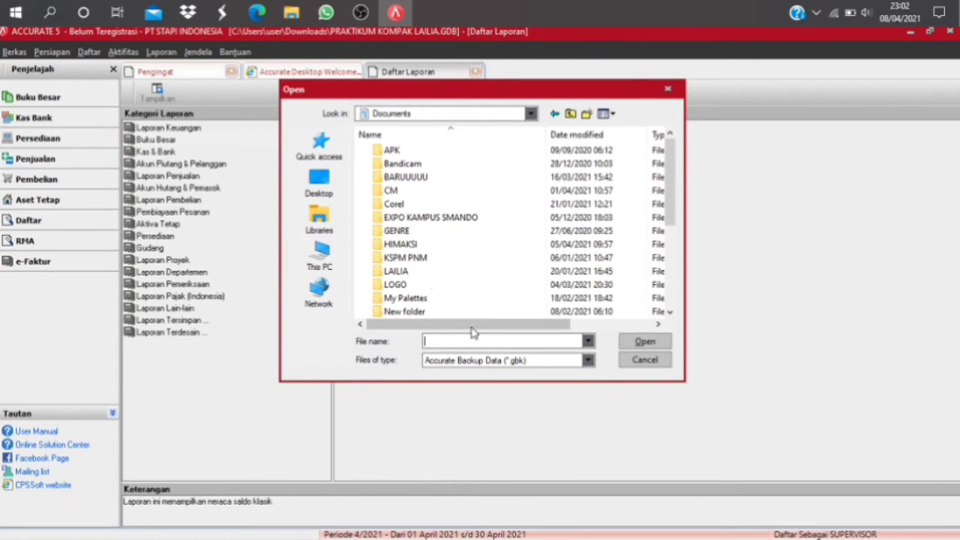
{"action": "type", "text": "pR"}
{"action": "key", "text": "BackSpace"}
{"action": "key", "text": "BackSpace"}
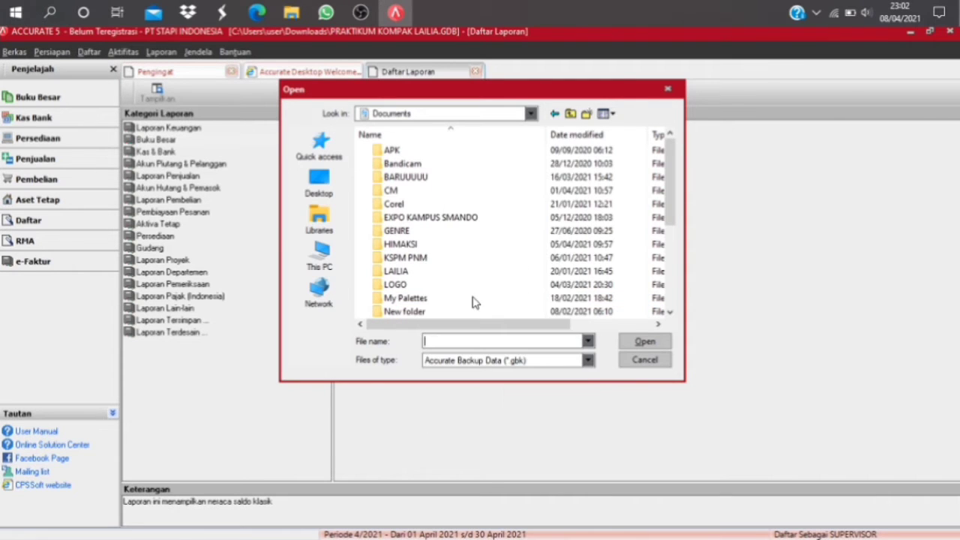
{"action": "type", "text": "PRAKTIKUM KOMPAK LAILIA"}
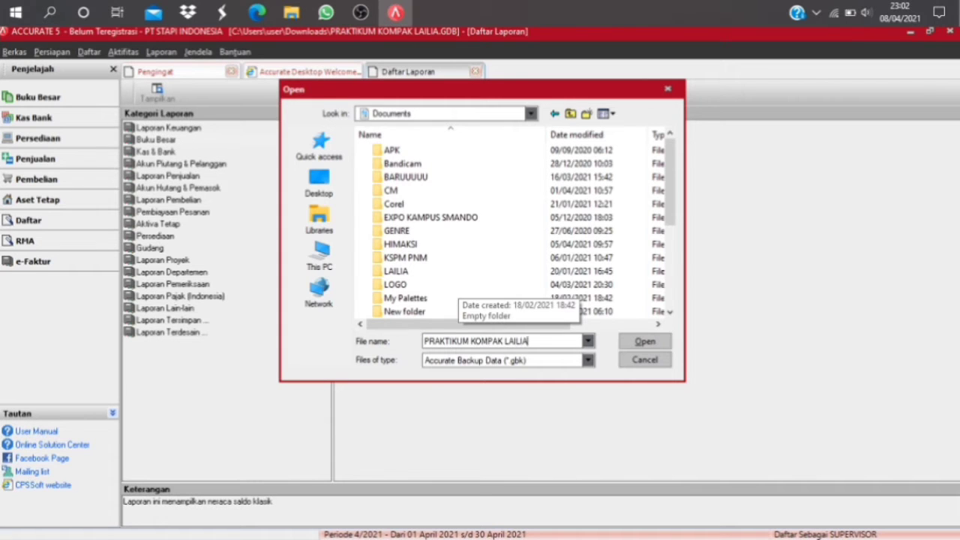
{"action": "key", "text": "Return"}
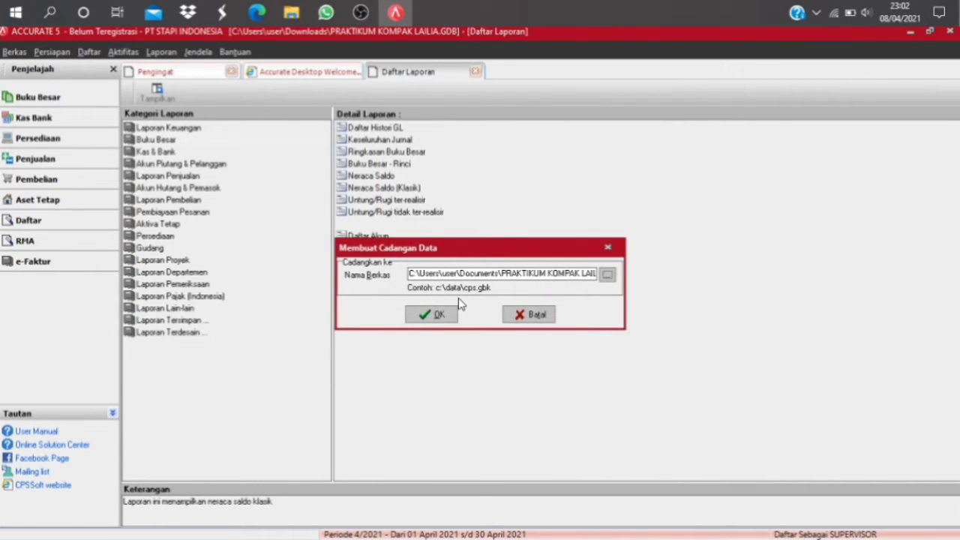
{"action": "left_click", "coordinate": [431, 315]}
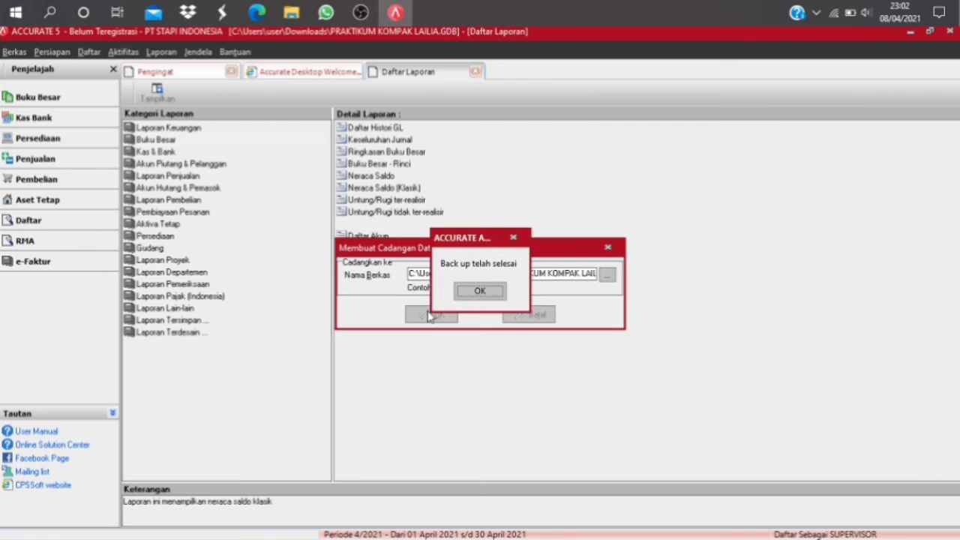
{"action": "left_click", "coordinate": [480, 291]}
Step: Close the report list and the reminders, and open the month-end process (Proses Akhir Bulan)
{"action": "left_click", "coordinate": [473, 74]}
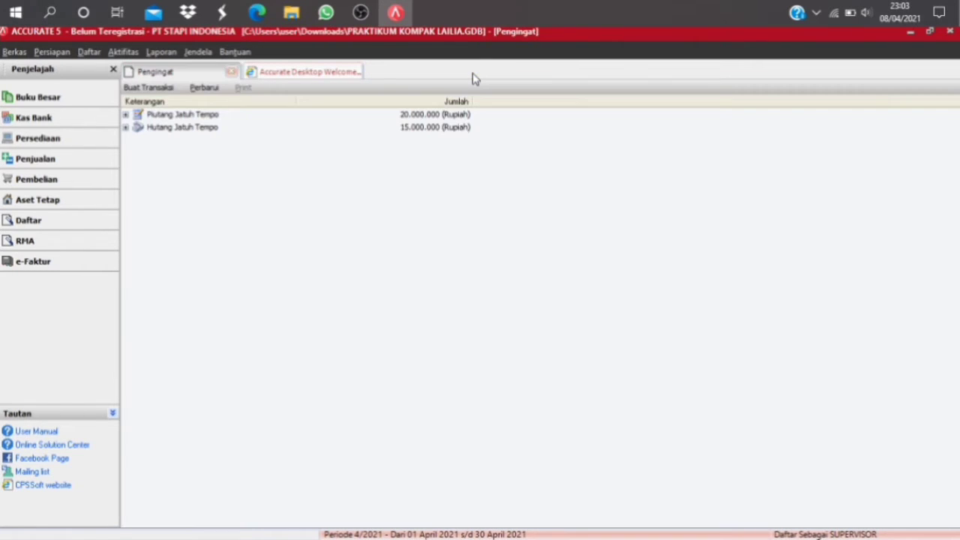
{"action": "left_click", "coordinate": [234, 73]}
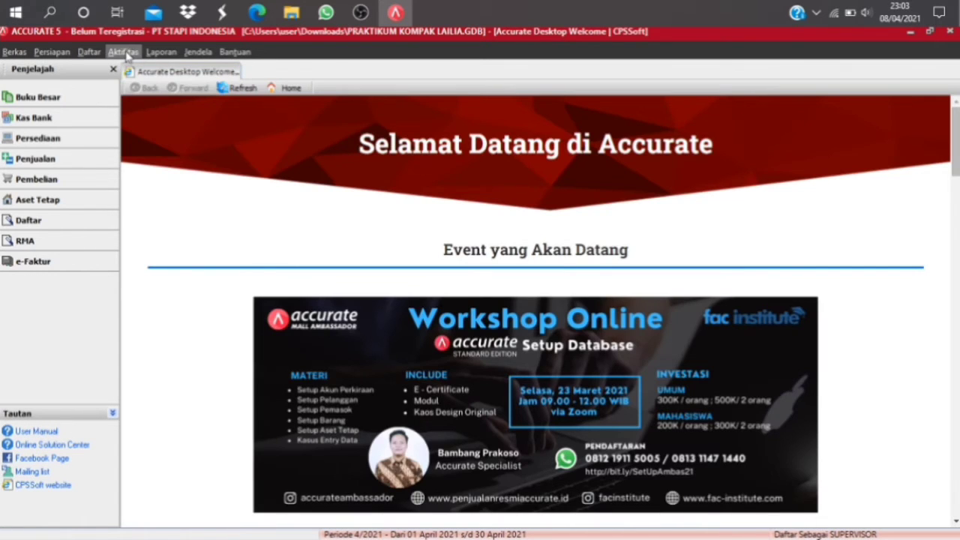
{"action": "left_click", "coordinate": [123, 53]}
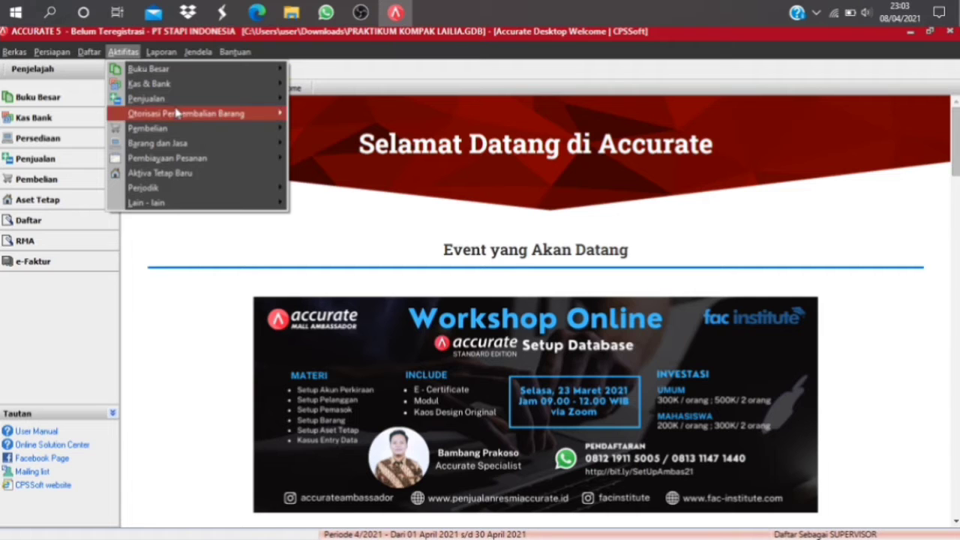
{"action": "mouse_move", "coordinate": [184, 198]}
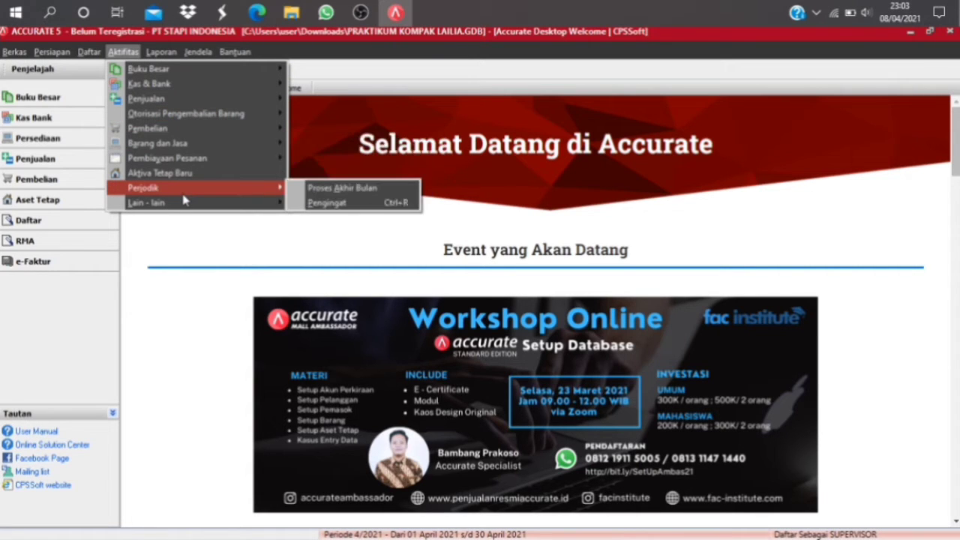
{"action": "left_click", "coordinate": [310, 188]}
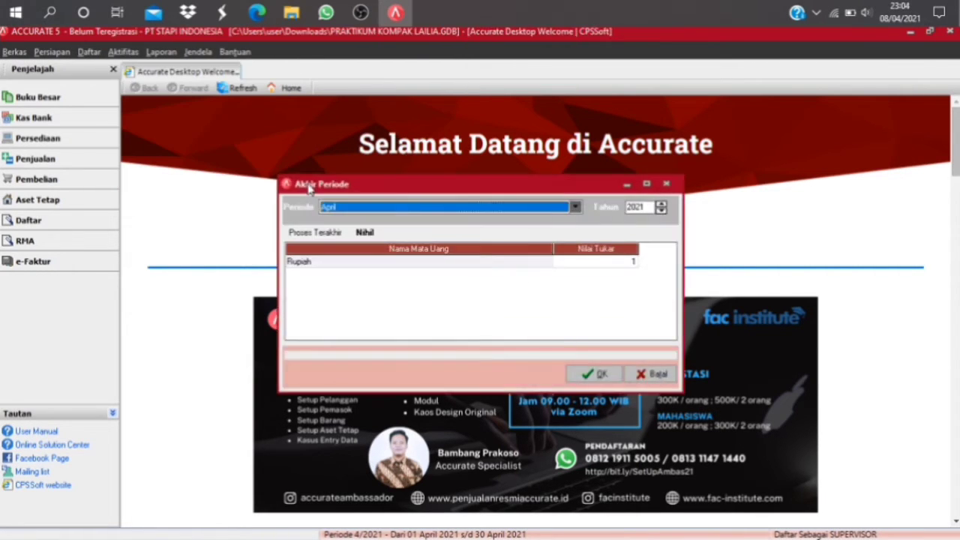
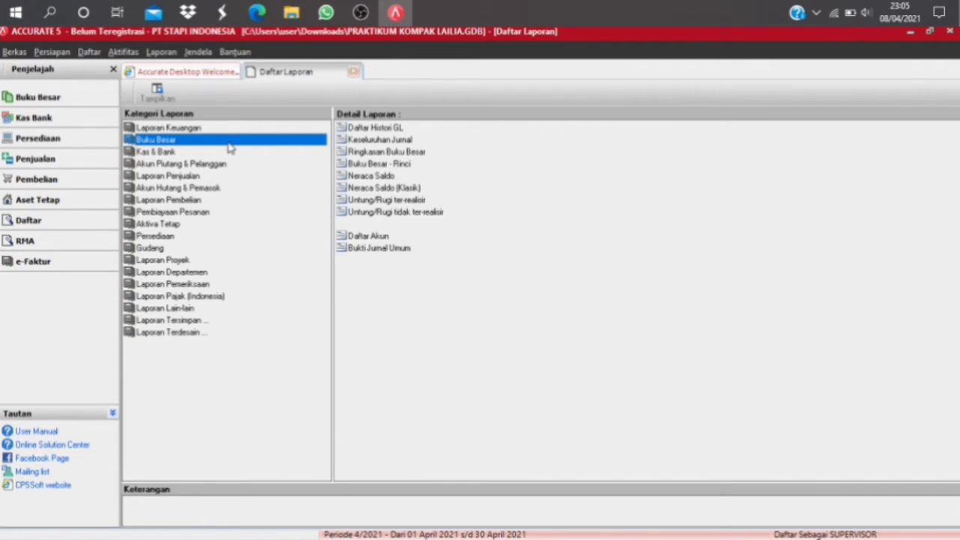
Step: Display the Neraca Saldo (Klasik) report as of 30/11/2011
{"action": "left_click", "coordinate": [397, 188]}
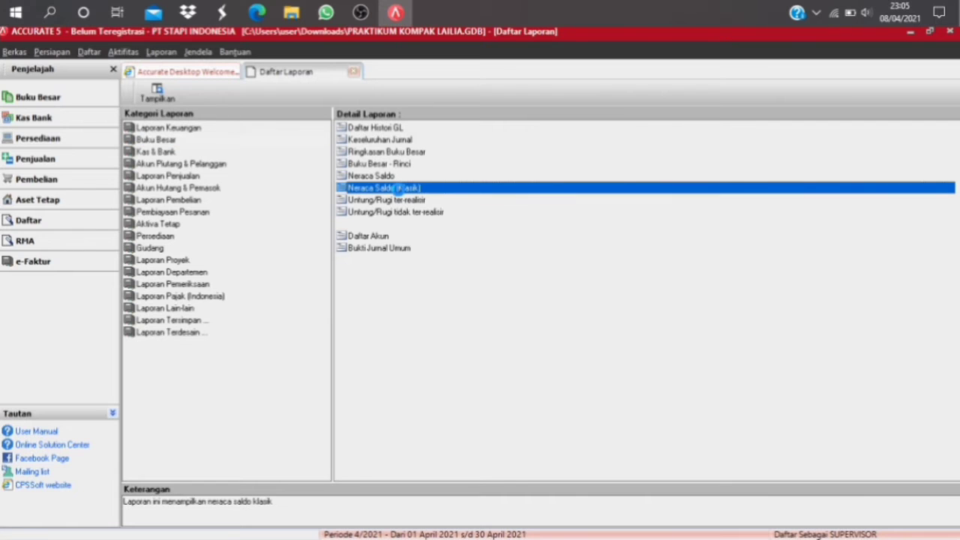
{"action": "double_click", "coordinate": [397, 189]}
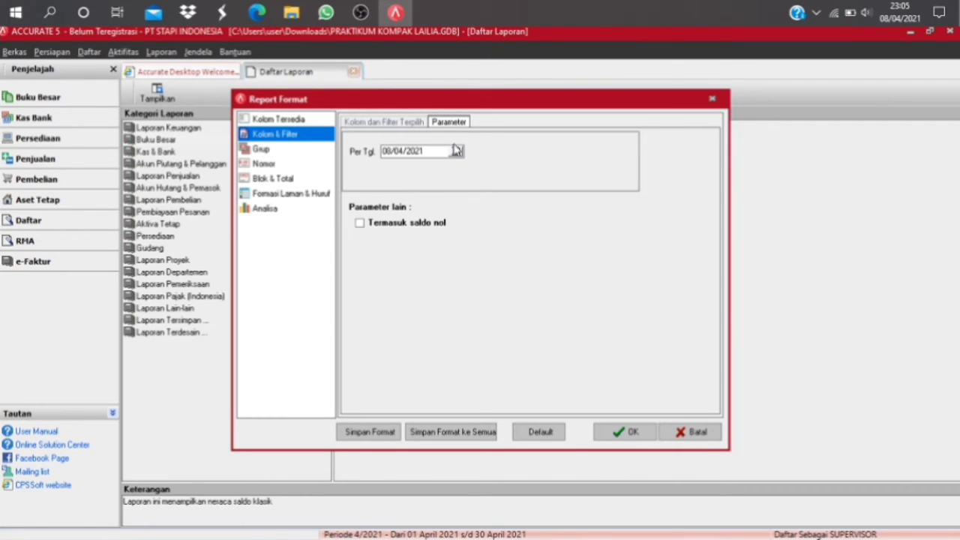
{"action": "left_click", "coordinate": [390, 149]}
{"action": "type", "text": "30/11/201"}
{"action": "left_click", "coordinate": [359, 223]}
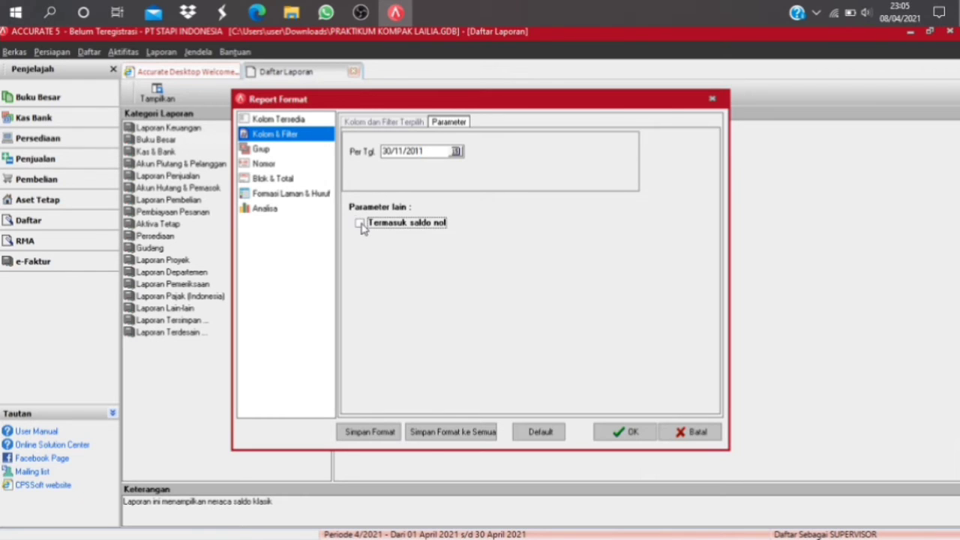
{"action": "left_click", "coordinate": [618, 430]}
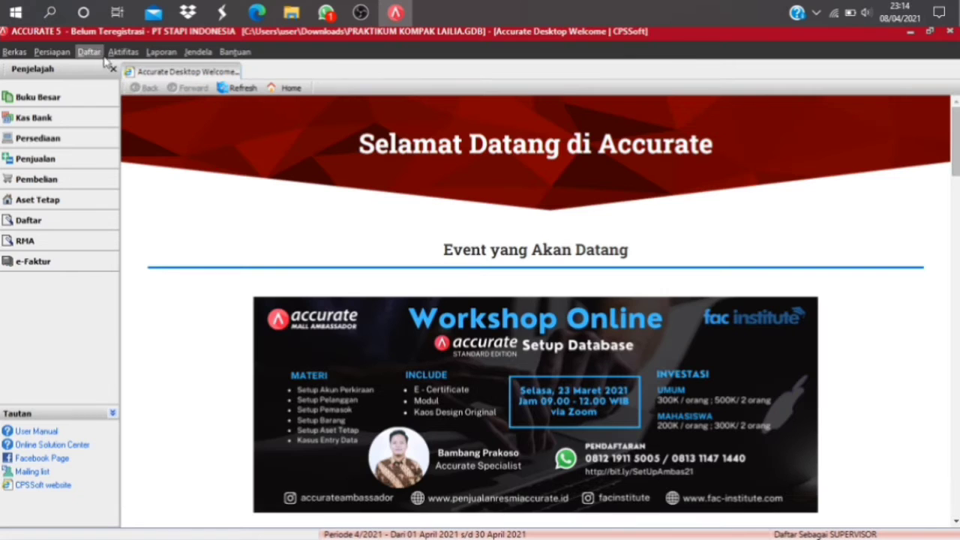
Step: Start a new purchase invoice (Faktur Pembelian) for vendor S002, PT Kinibalu
{"action": "left_click", "coordinate": [120, 52]}
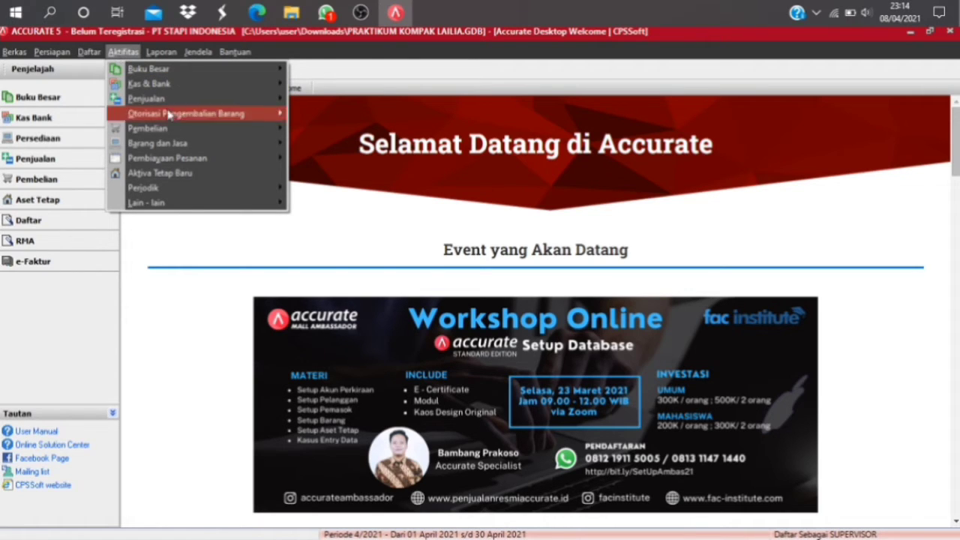
{"action": "mouse_move", "coordinate": [184, 135]}
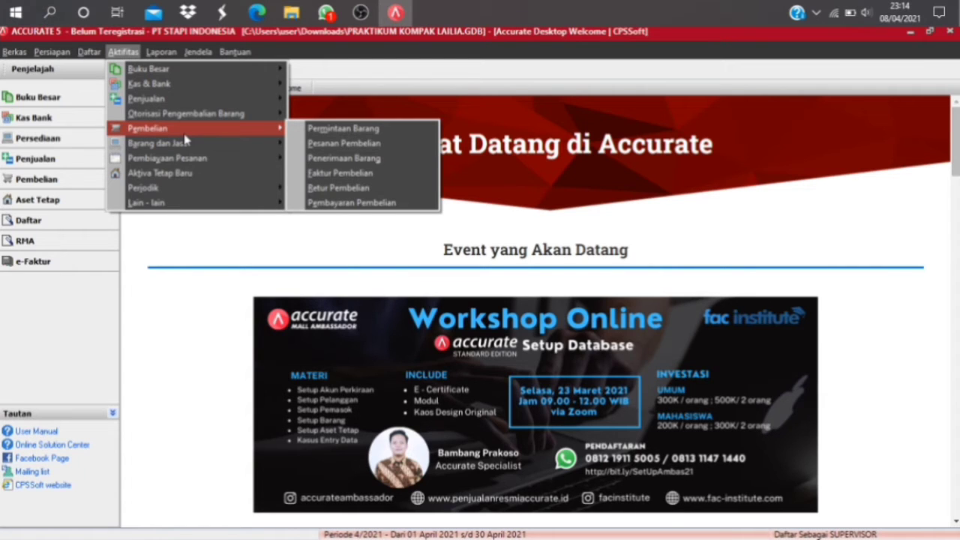
{"action": "left_click", "coordinate": [318, 175]}
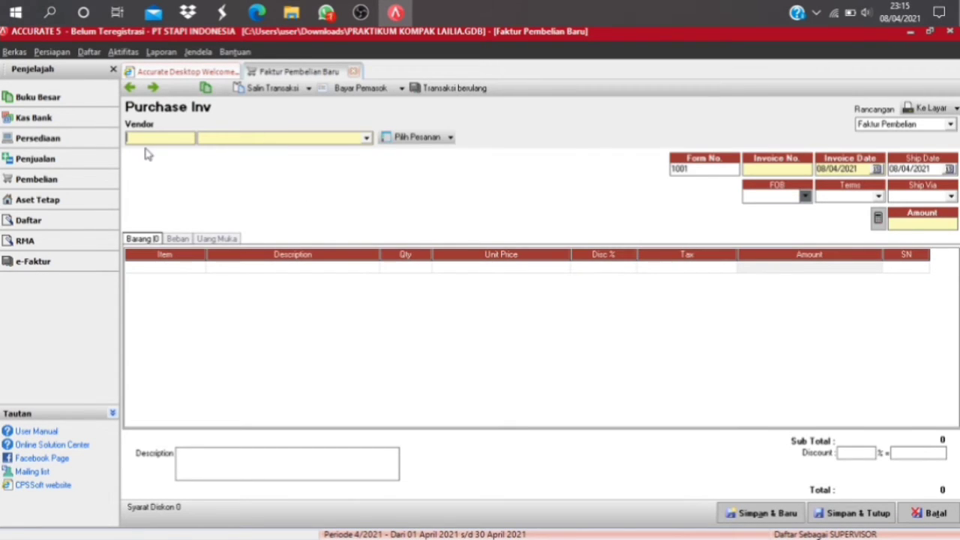
{"action": "type", "text": "S002"}
{"action": "left_click", "coordinate": [225, 140]}
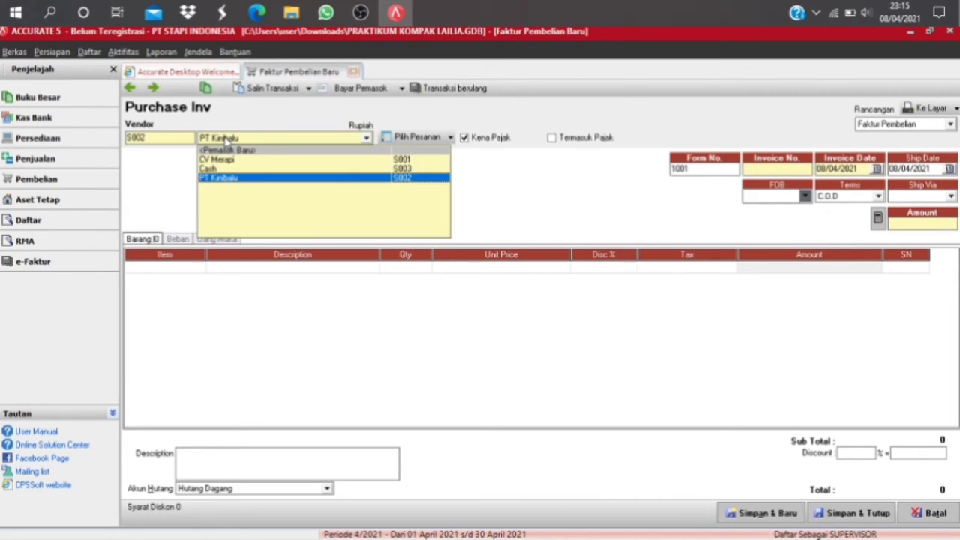
{"action": "left_click", "coordinate": [234, 178]}
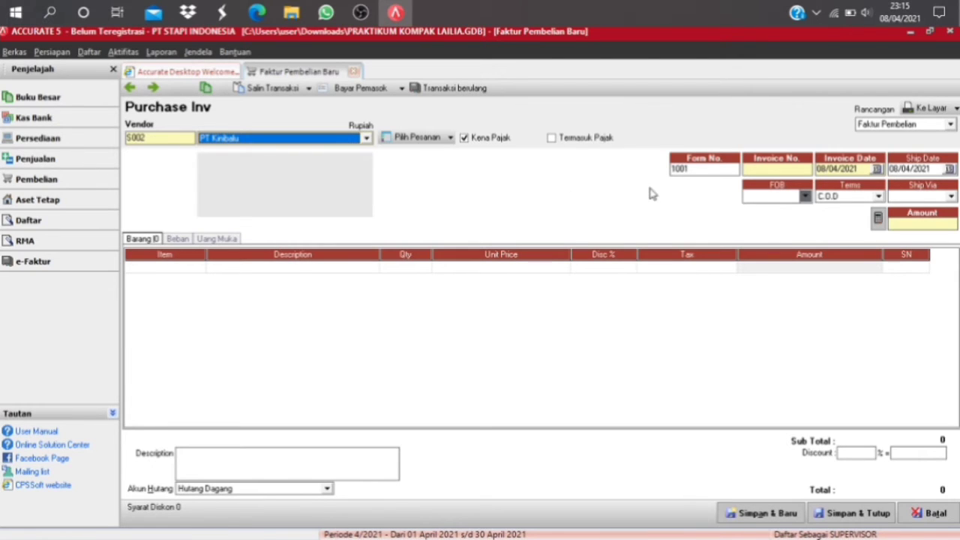
Step: Set the purchase invoice number to 01/PJ and the invoice date to 05/12/2011
{"action": "left_click", "coordinate": [767, 168]}
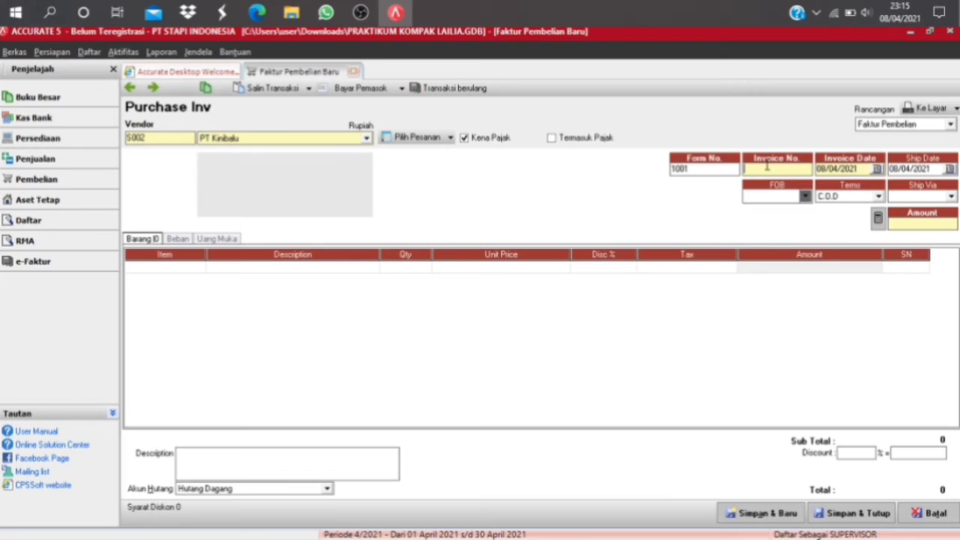
{"action": "type", "text": "01/PJ"}
{"action": "left_click", "coordinate": [821, 169]}
{"action": "type", "text": "5/11"}
{"action": "key", "text": "Left"}
{"action": "type", "text": "2"}
{"action": "type", "text": "202"}
Step: Set the invoice's ship date to 05/12/2011 and its payment terms to Net 30
{"action": "left_click", "coordinate": [897, 171]}
{"action": "key", "text": "Left"}
{"action": "key", "text": "Left"}
{"action": "key", "text": "Left"}
{"action": "type", "text": "05/0"}
{"action": "key", "text": "Left"}
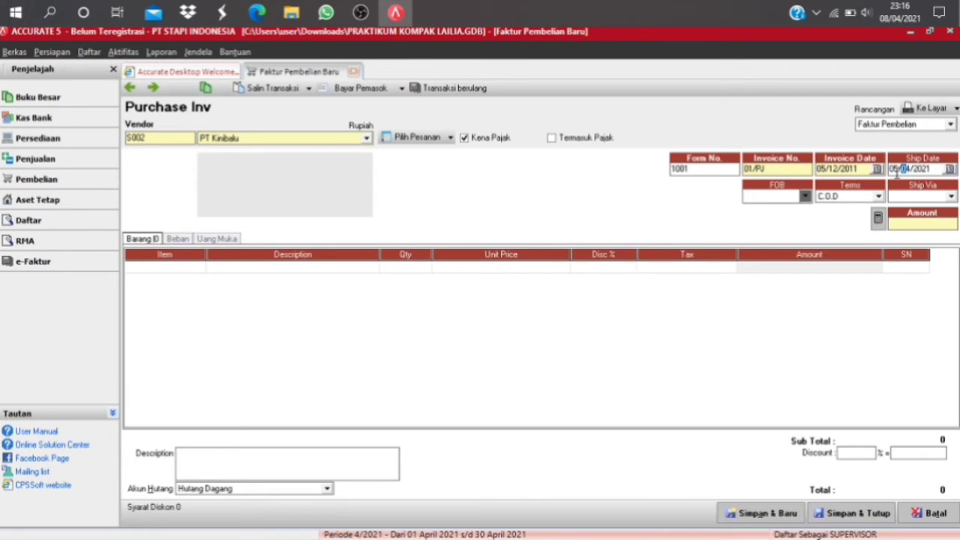
{"action": "type", "text": "12/2011"}
{"action": "key", "text": "Left"}
{"action": "key", "text": "Left"}
{"action": "key", "text": "Right"}
{"action": "left_click", "coordinate": [878, 196]}
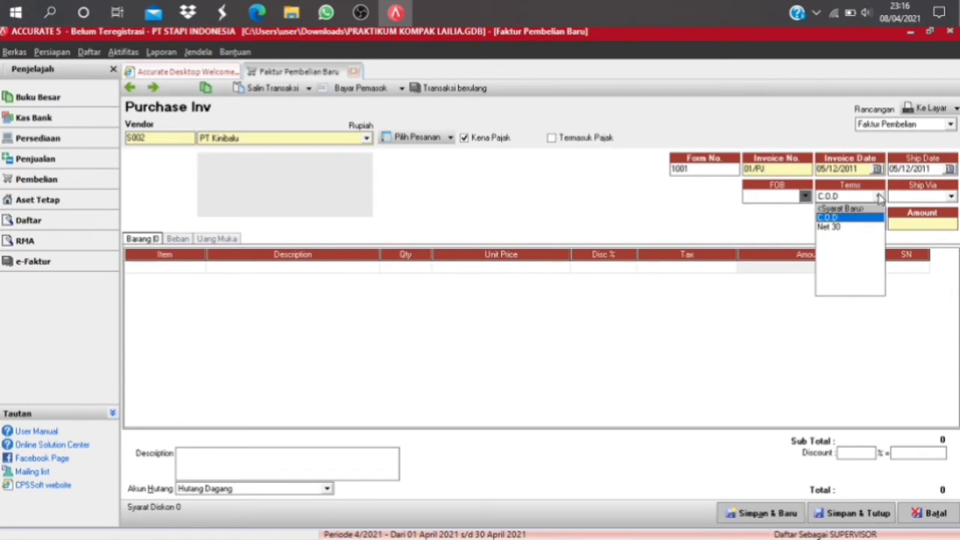
{"action": "left_click", "coordinate": [835, 226]}
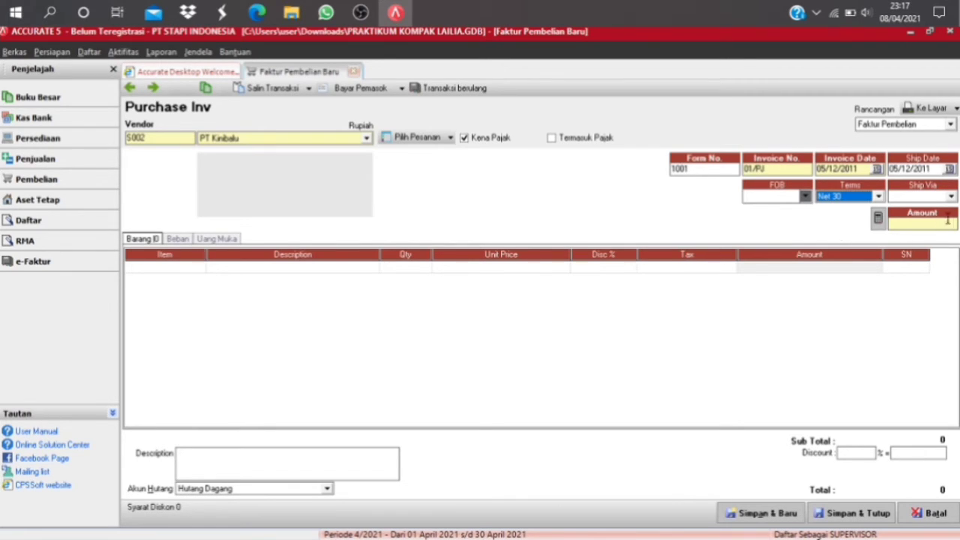
Step: Add item P001 Honda Surya as the first line of the purchase invoice
{"action": "left_click", "coordinate": [920, 225]}
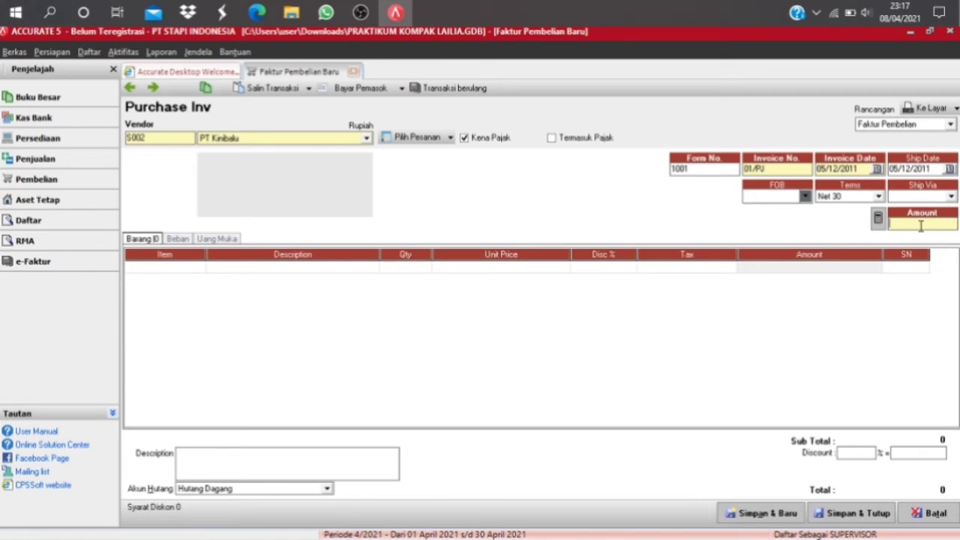
{"action": "left_click", "coordinate": [146, 270]}
{"action": "left_click", "coordinate": [199, 267]}
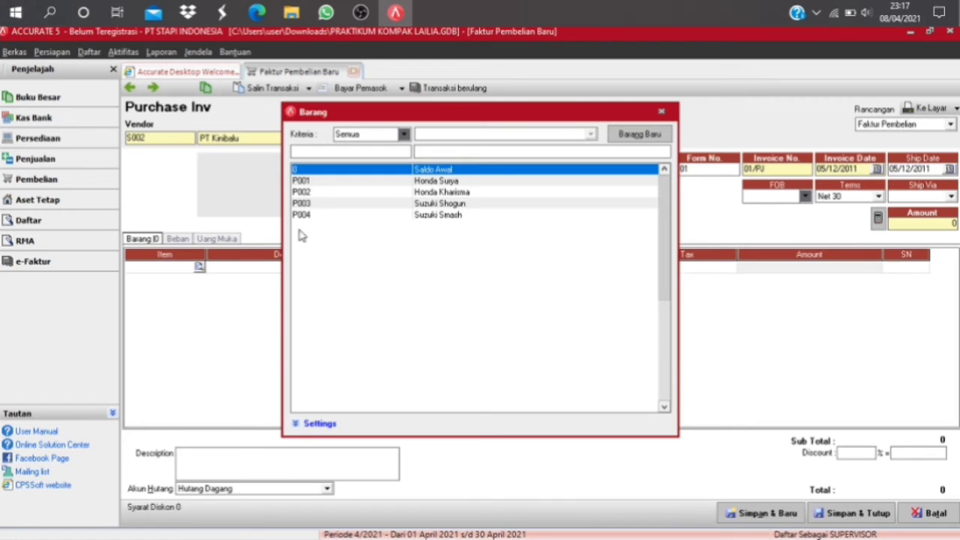
{"action": "left_click", "coordinate": [360, 182]}
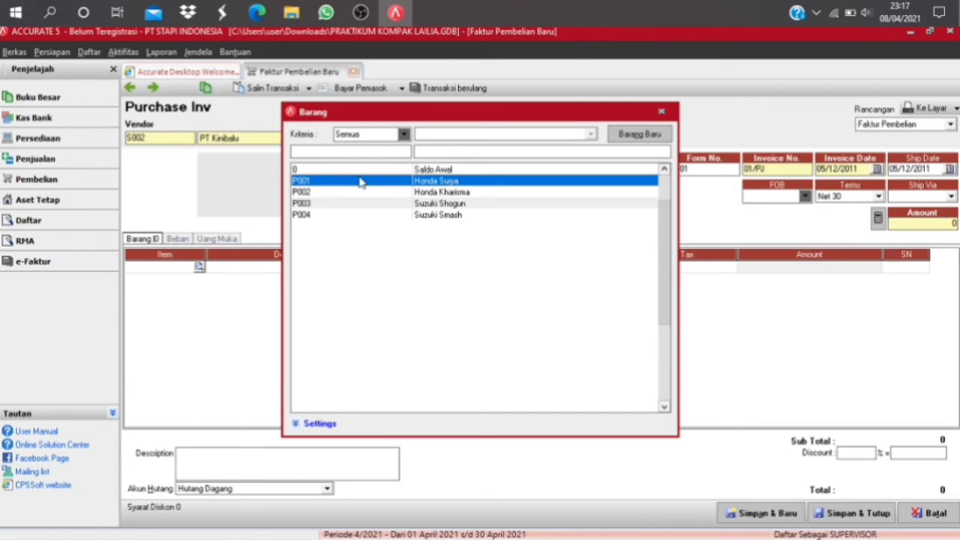
{"action": "double_click", "coordinate": [360, 182]}
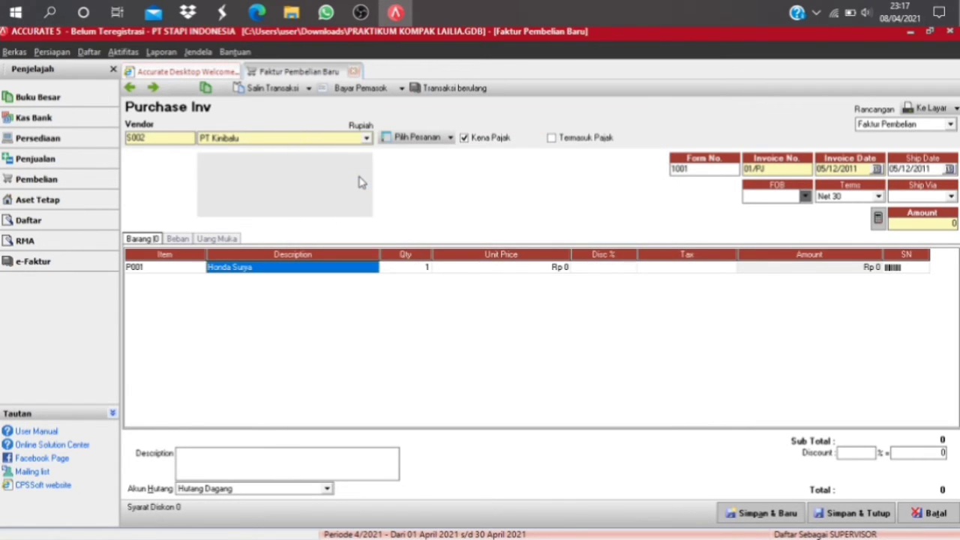
Step: Set the Honda Surya line to quantity 2, unit price 9.100.000 and tax code T
{"action": "left_click", "coordinate": [158, 239]}
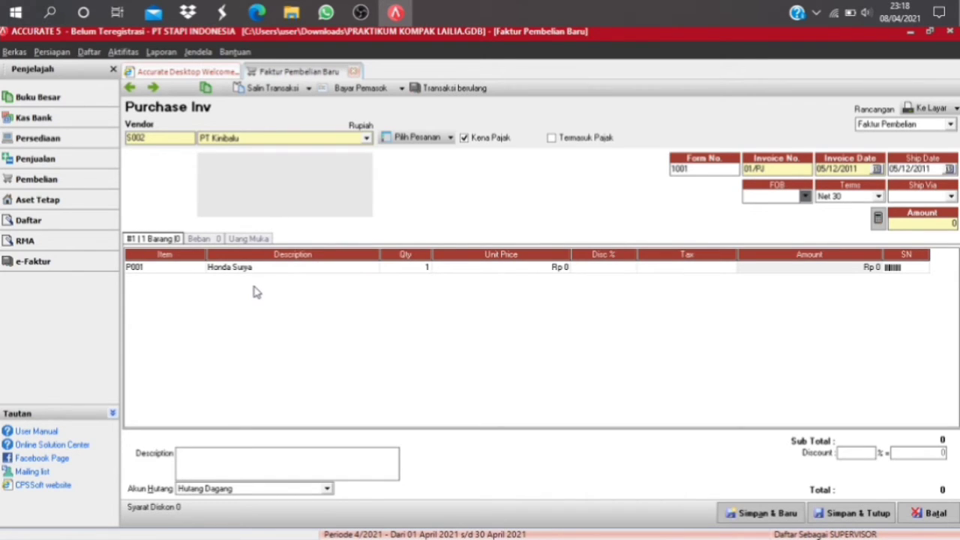
{"action": "left_click", "coordinate": [420, 266]}
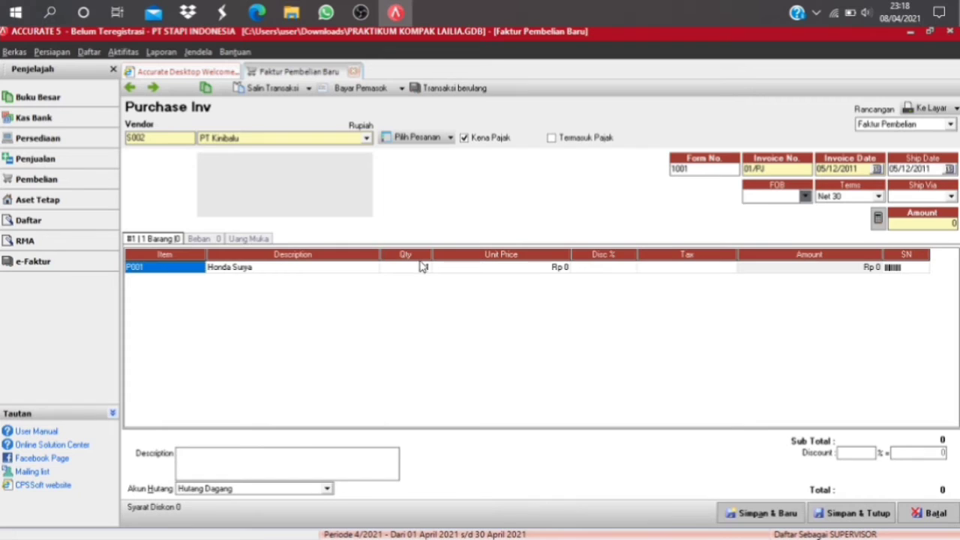
{"action": "left_click", "coordinate": [423, 268]}
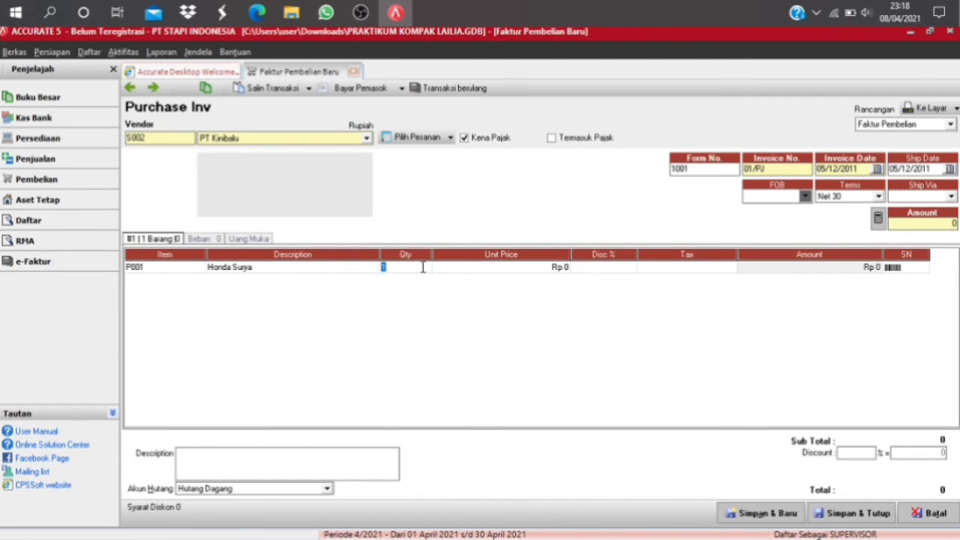
{"action": "type", "text": "2"}
{"action": "key", "text": "Tab"}
{"action": "type", "text": "9.100.000"}
{"action": "key", "text": "Tab"}
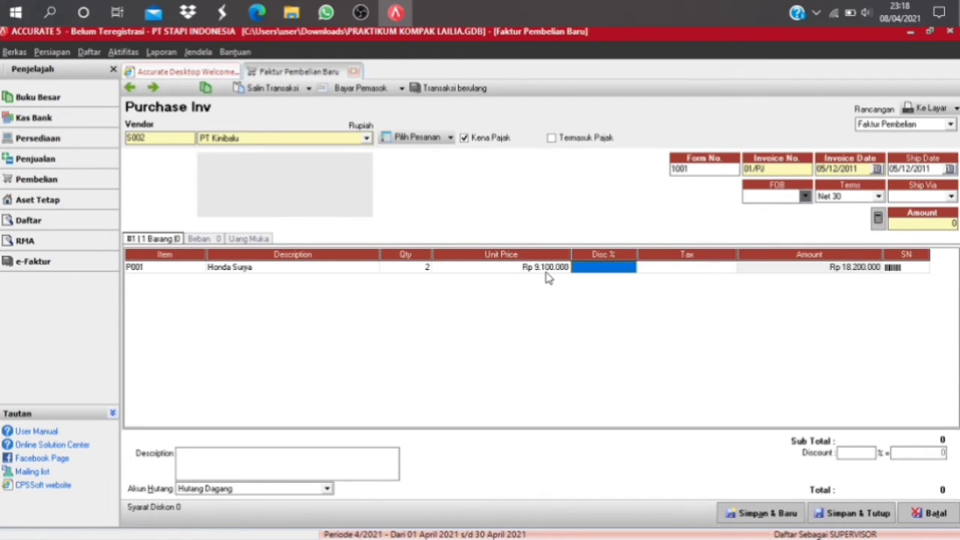
{"action": "key", "text": "Tab"}
{"action": "key", "text": "Tab"}
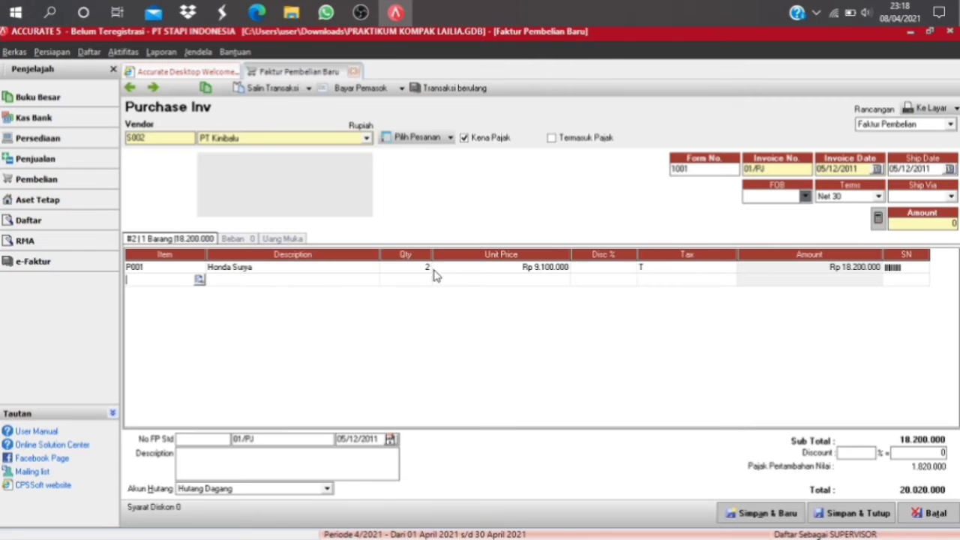
Step: Add item P003 Suzuki Shogun as the second invoice line with quantity 2
{"action": "left_click", "coordinate": [198, 280]}
{"action": "left_click", "coordinate": [373, 205]}
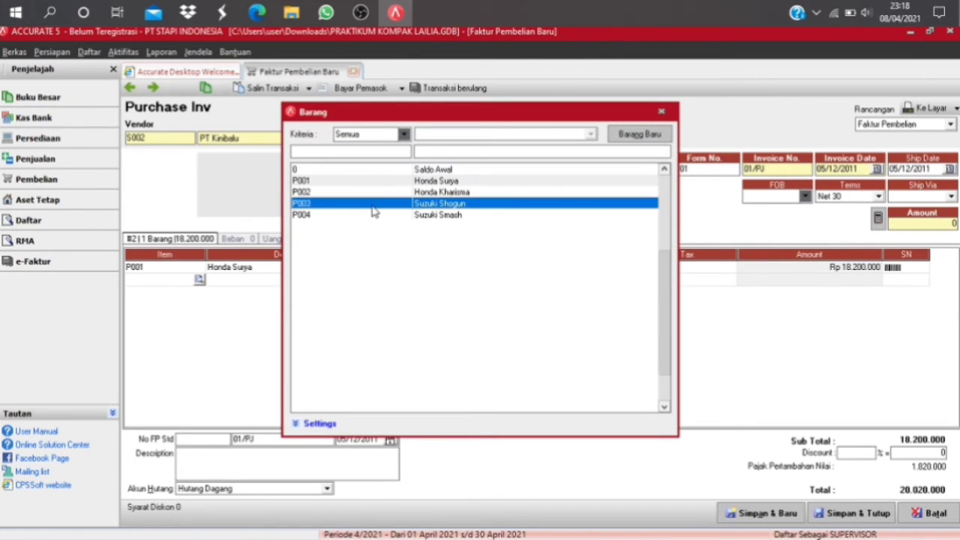
{"action": "double_click", "coordinate": [360, 204]}
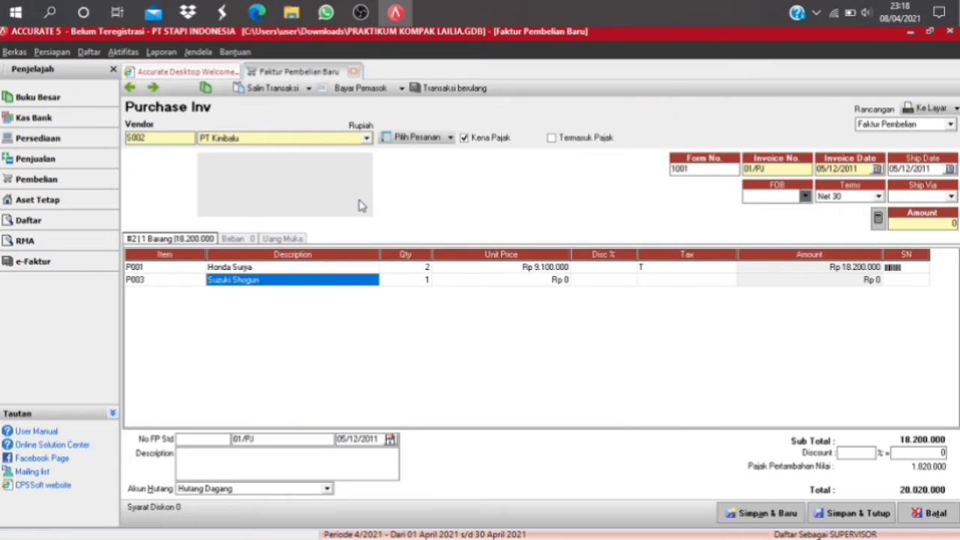
{"action": "left_click", "coordinate": [424, 281]}
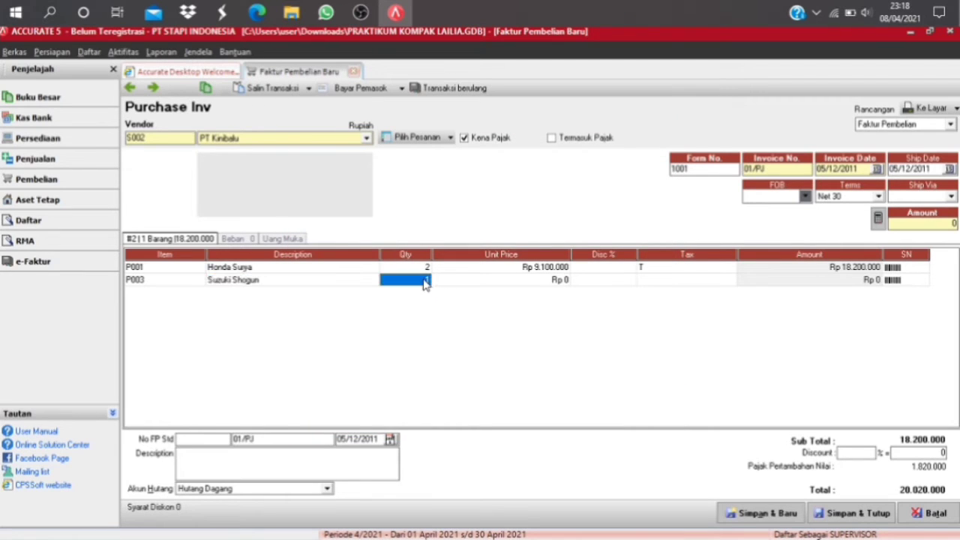
{"action": "type", "text": "2"}
{"action": "key", "text": "Tab"}
{"action": "key", "text": "Tab"}
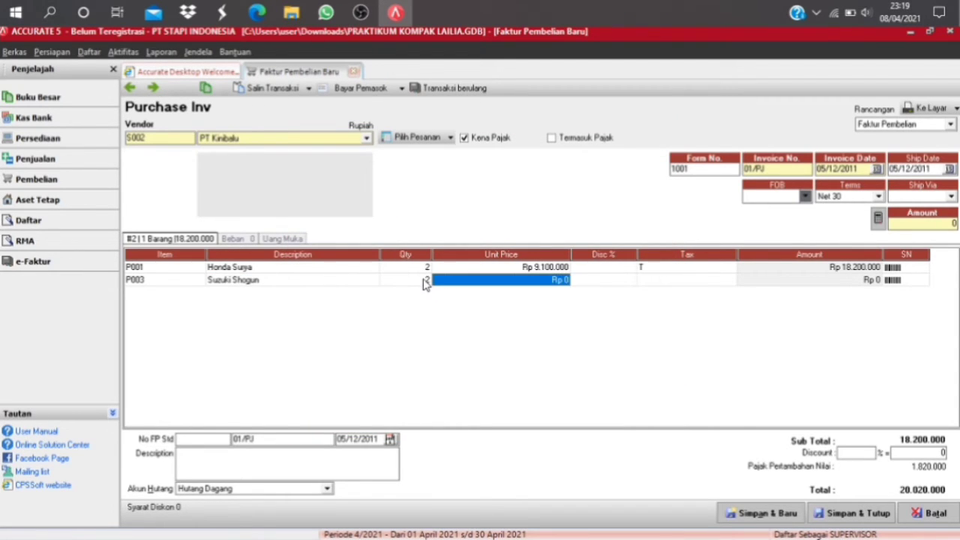
Step: Set the Suzuki Shogun line's unit price to 9.900.000 and its tax code to T
{"action": "key", "text": "shift+Tab"}
{"action": "type", "text": "9"}
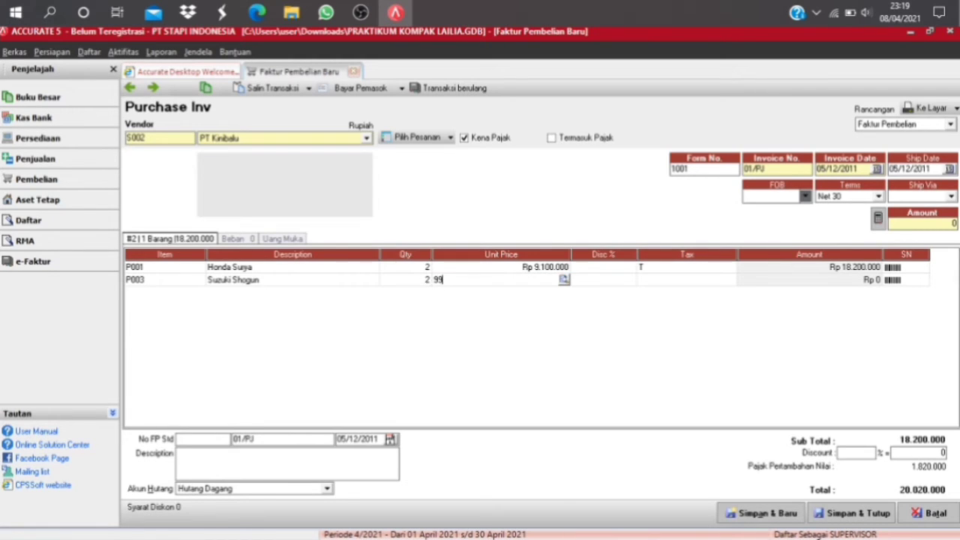
{"action": "type", "text": ".900.000"}
{"action": "key", "text": "Tab"}
{"action": "key", "text": "Tab"}
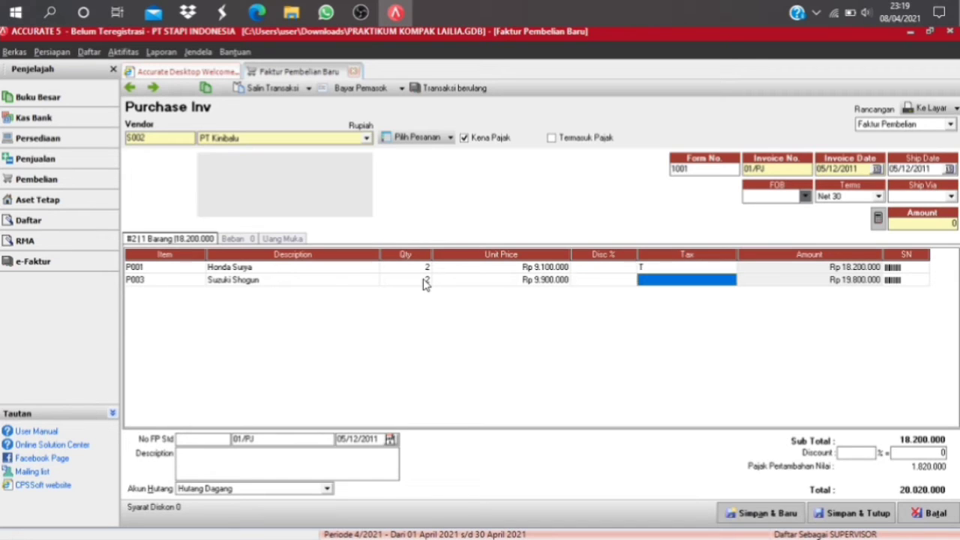
{"action": "type", "text": "T"}
{"action": "key", "text": "Tab"}
Step: Enter tax invoice number 010.000.11 with serial 085 on the purchase invoice
{"action": "key", "text": "Tab"}
{"action": "type", "text": "01"}
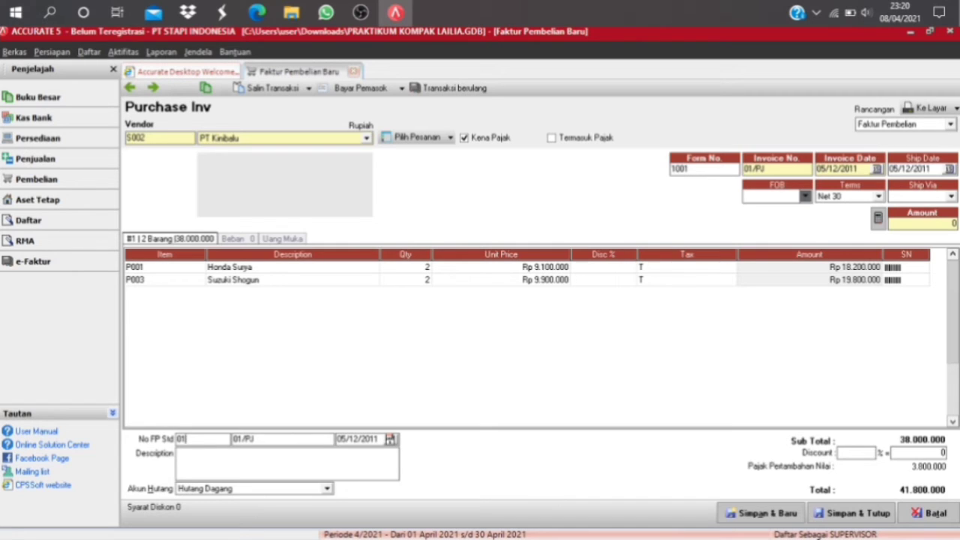
{"action": "type", "text": "0"}
{"action": "type", "text": ".000"}
{"action": "type", "text": "11"}
{"action": "left_click", "coordinate": [269, 437]}
{"action": "key", "text": "BackSpace"}
{"action": "key", "text": "BackSpace"}
{"action": "key", "text": "BackSpace"}
{"action": "key", "text": "BackSpace"}
{"action": "key", "text": "BackSpace"}
{"action": "type", "text": "085"}
Step: Add an expense line for account 52000 Beban Angkut Pembelian with an amount of 250.000
{"action": "left_click", "coordinate": [232, 239]}
{"action": "left_click", "coordinate": [224, 269]}
{"action": "left_click", "coordinate": [222, 267]}
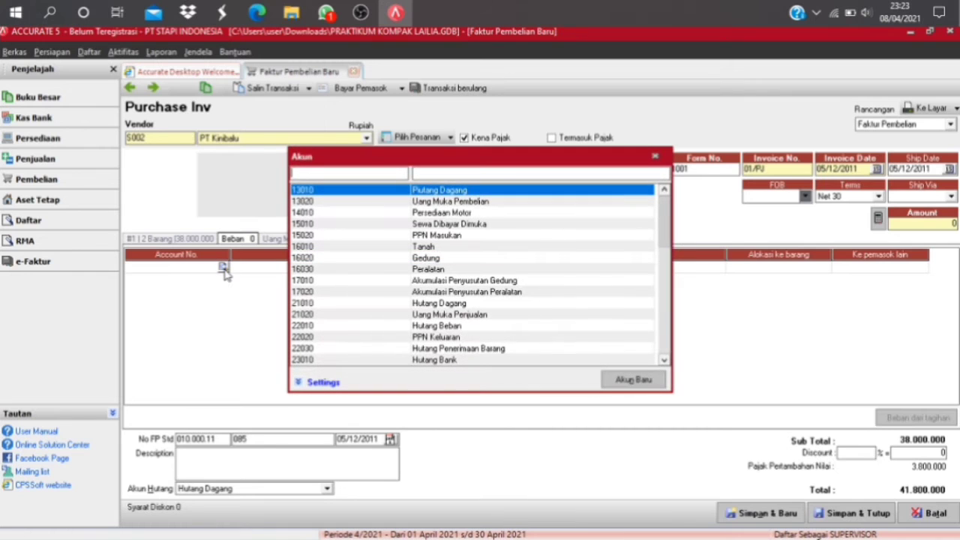
{"action": "type", "text": "52"}
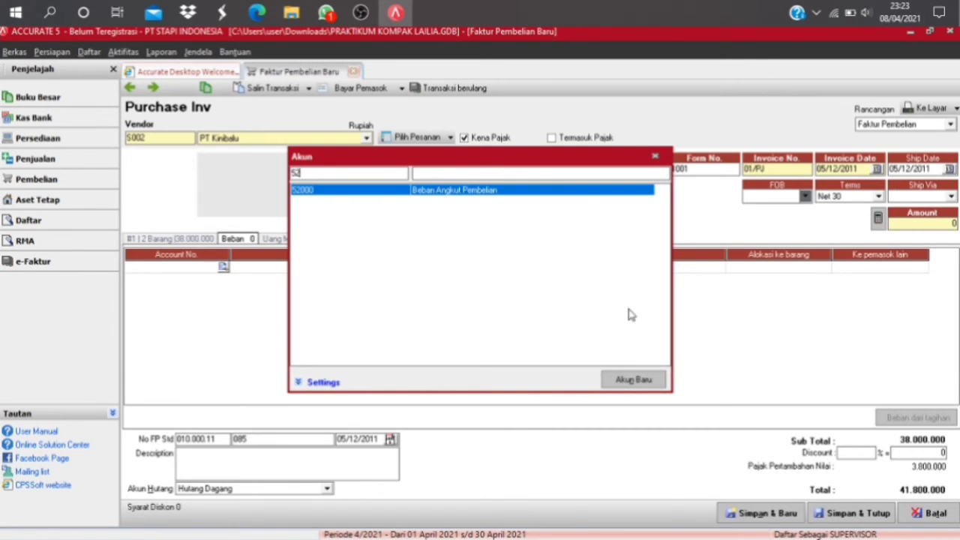
{"action": "key", "text": "Return"}
{"action": "left_click", "coordinate": [529, 269]}
{"action": "type", "text": "250.000"}
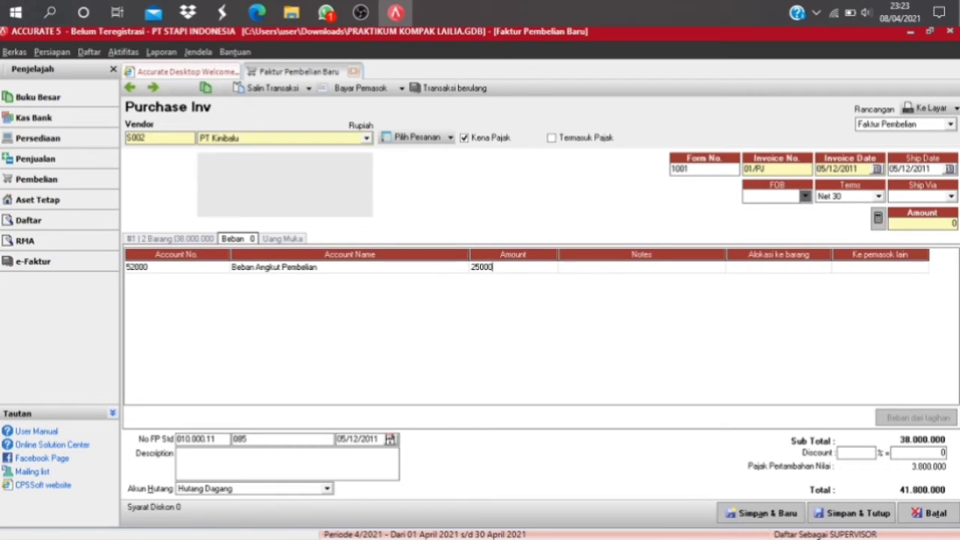
{"action": "key", "text": "Tab"}
Step: Allocate the Beban Angkut Pembelian expense to the items, then save and close the purchase invoice
{"action": "left_click", "coordinate": [759, 268]}
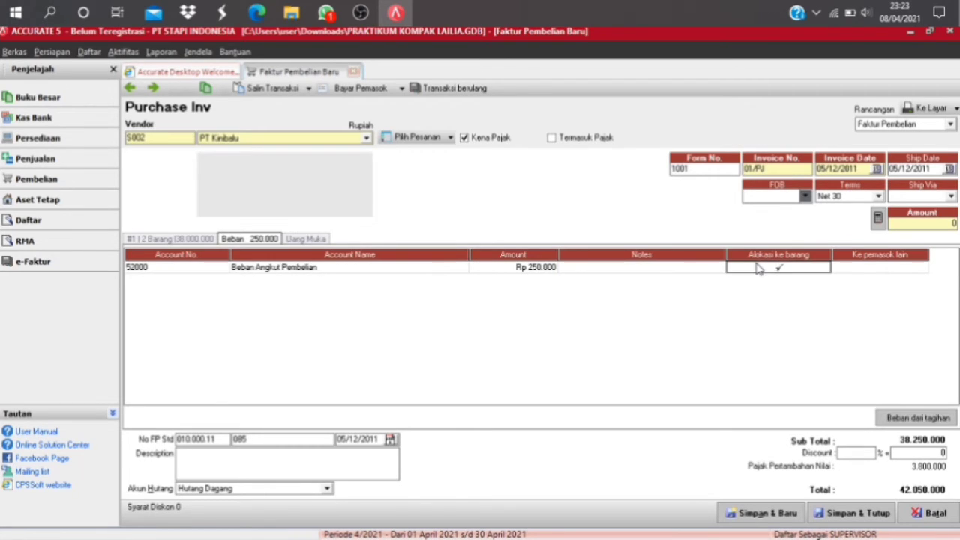
{"action": "key", "text": "Tab"}
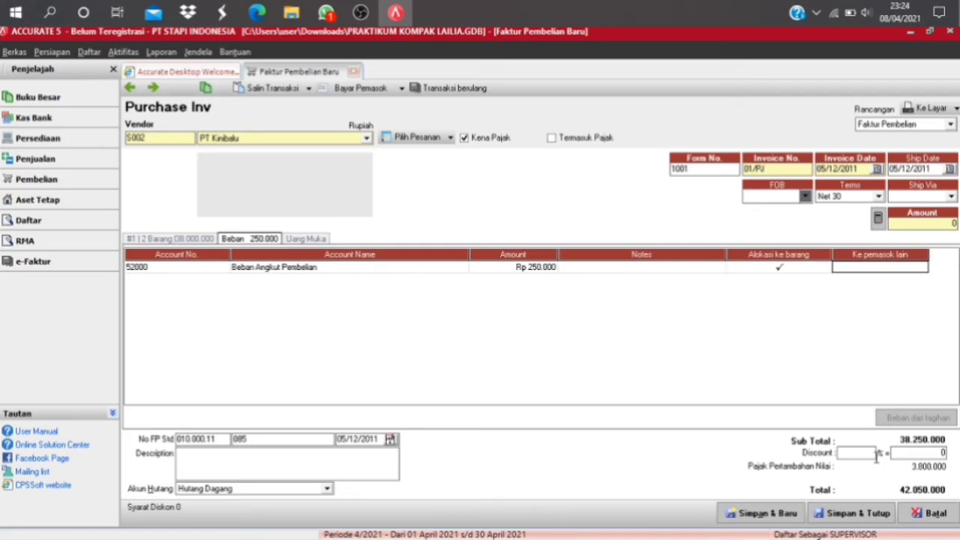
{"action": "left_click", "coordinate": [862, 514]}
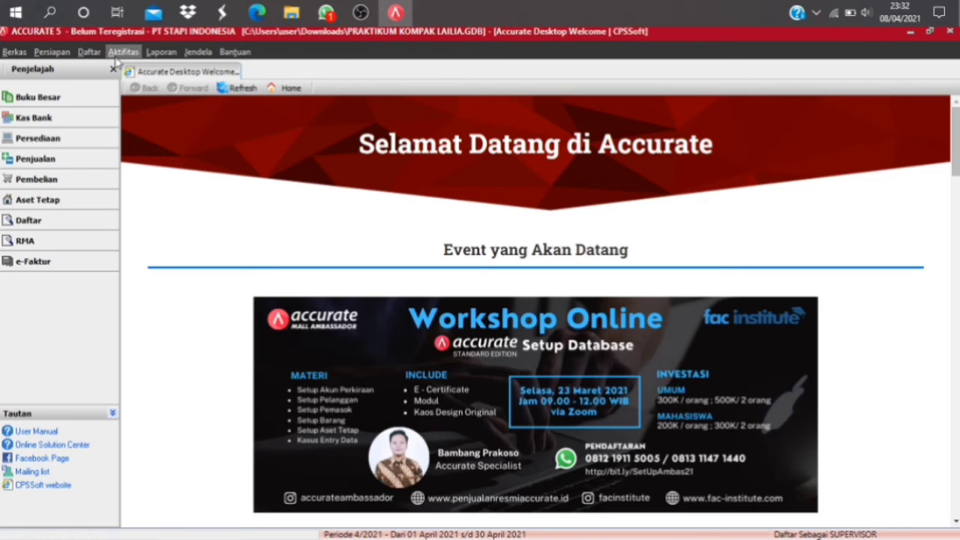
Step: Create a new sales invoice for customer C002 PT. Bintang
{"action": "left_click", "coordinate": [122, 52]}
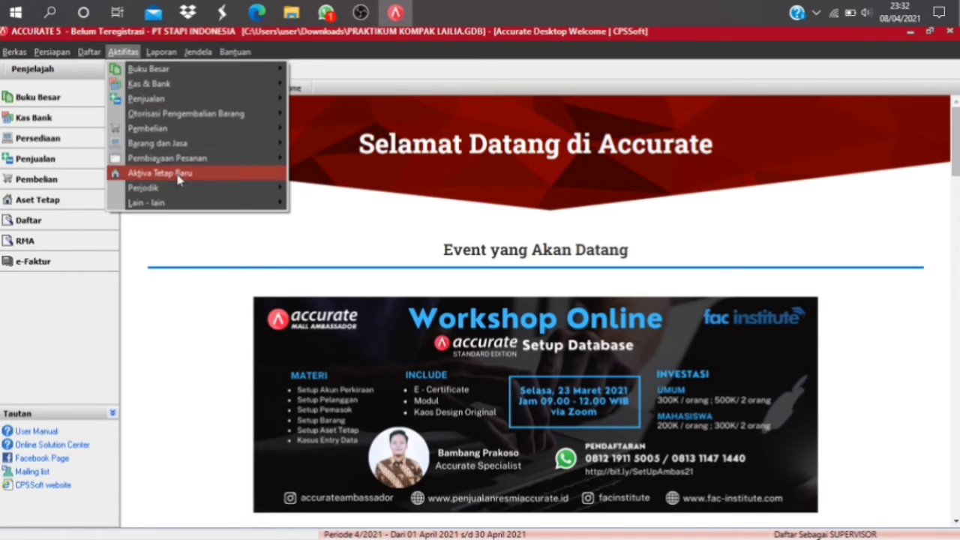
{"action": "mouse_move", "coordinate": [193, 98]}
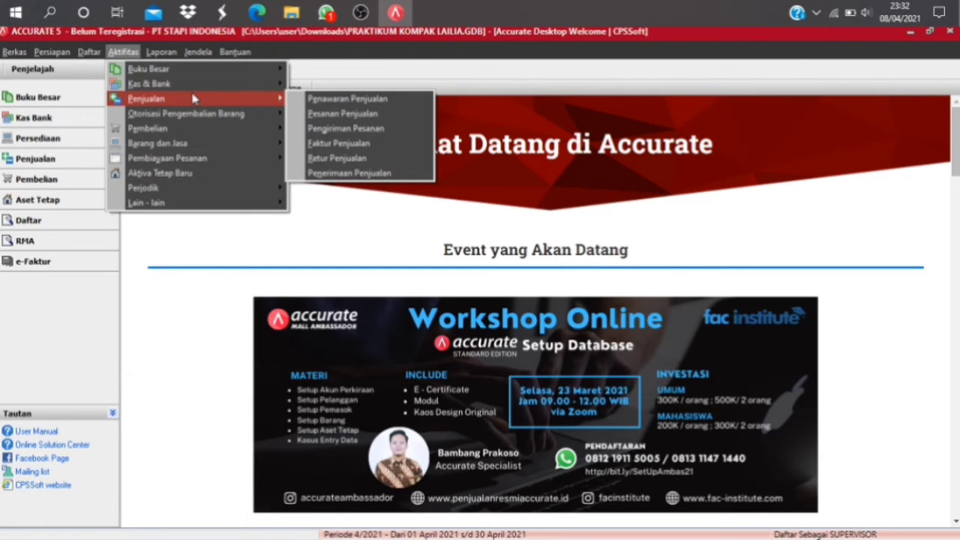
{"action": "left_click", "coordinate": [342, 144]}
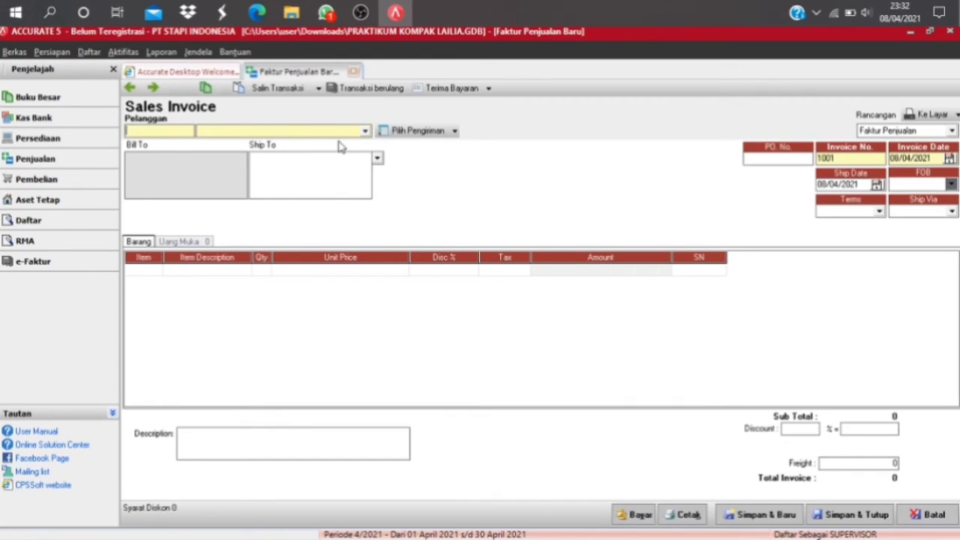
{"action": "left_click", "coordinate": [174, 130]}
{"action": "type", "text": "c"}
{"action": "key", "text": "BackSpace"}
{"action": "type", "text": "C002"}
{"action": "key", "text": "Tab"}
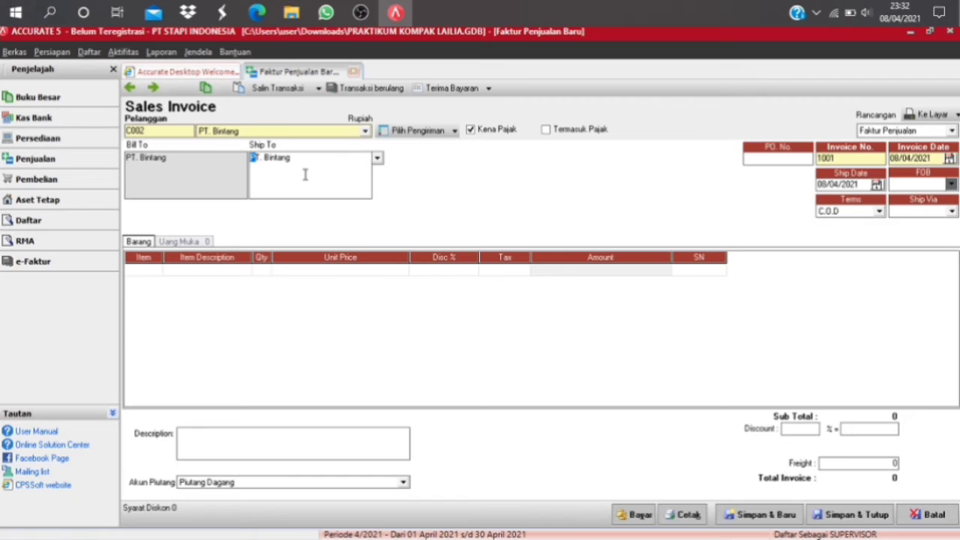
Step: Set the sales invoice number to 02/FJP
{"action": "left_click", "coordinate": [849, 159]}
{"action": "key", "text": "BackSpace"}
{"action": "key", "text": "BackSpace"}
{"action": "key", "text": "BackSpace"}
{"action": "key", "text": "BackSpace"}
{"action": "type", "text": "02/FJP"}
Step: Set the sales invoice's invoice date and ship date to 10/12/2011
{"action": "left_click", "coordinate": [892, 159]}
{"action": "type", "text": "10/12/202"}
{"action": "left_click", "coordinate": [826, 187]}
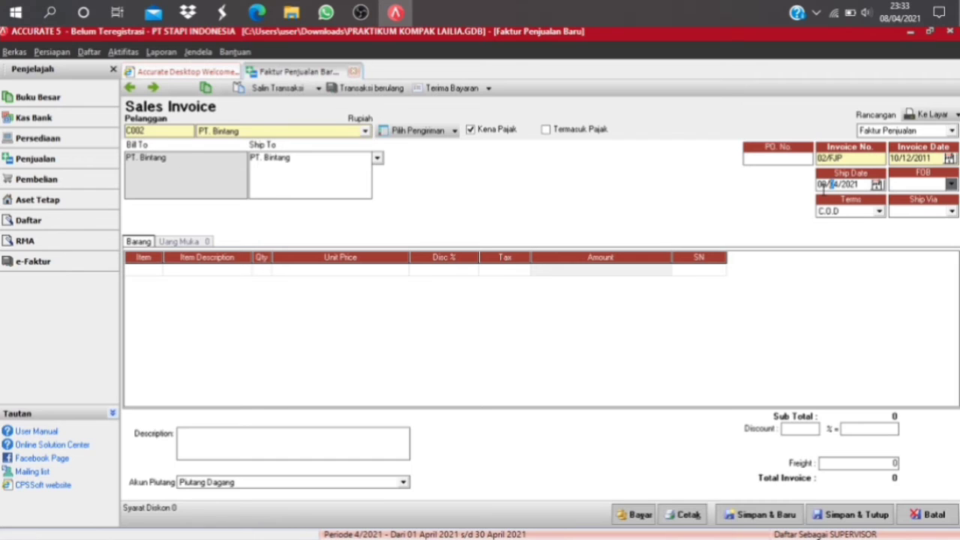
{"action": "left_click", "coordinate": [823, 188]}
{"action": "type", "text": "10/12/2011"}
Step: Add item P001 Honda Surya as the first sales invoice line with quantity 4
{"action": "left_click", "coordinate": [150, 270]}
{"action": "left_click", "coordinate": [155, 270]}
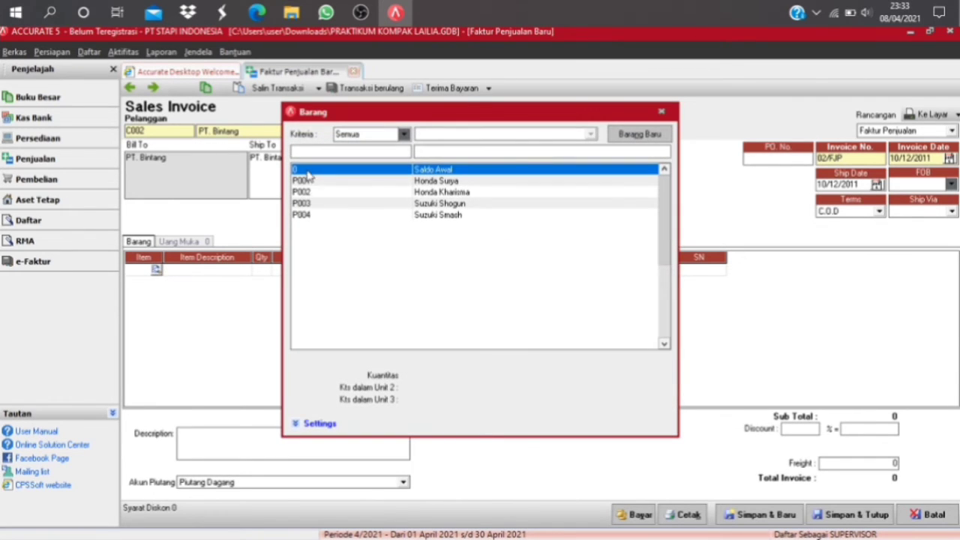
{"action": "double_click", "coordinate": [304, 181]}
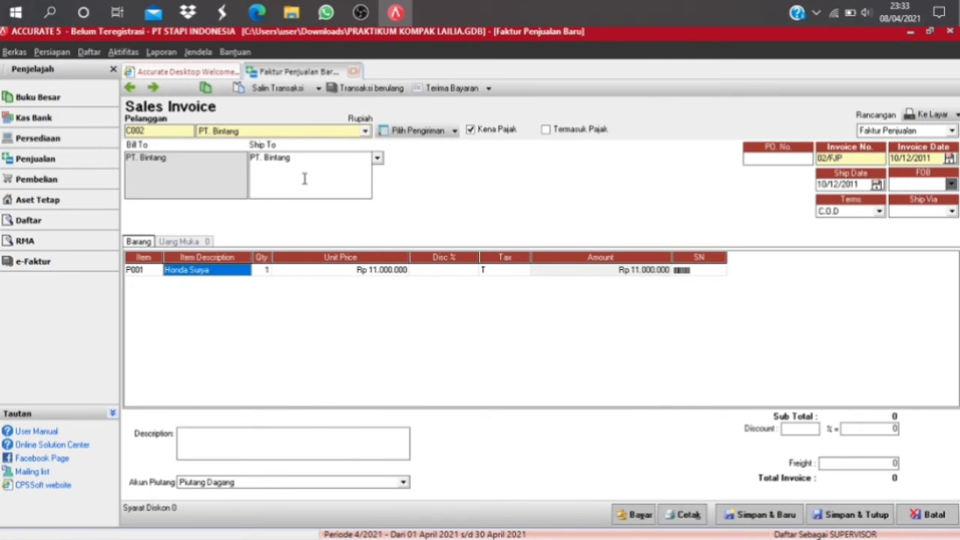
{"action": "left_click", "coordinate": [263, 270]}
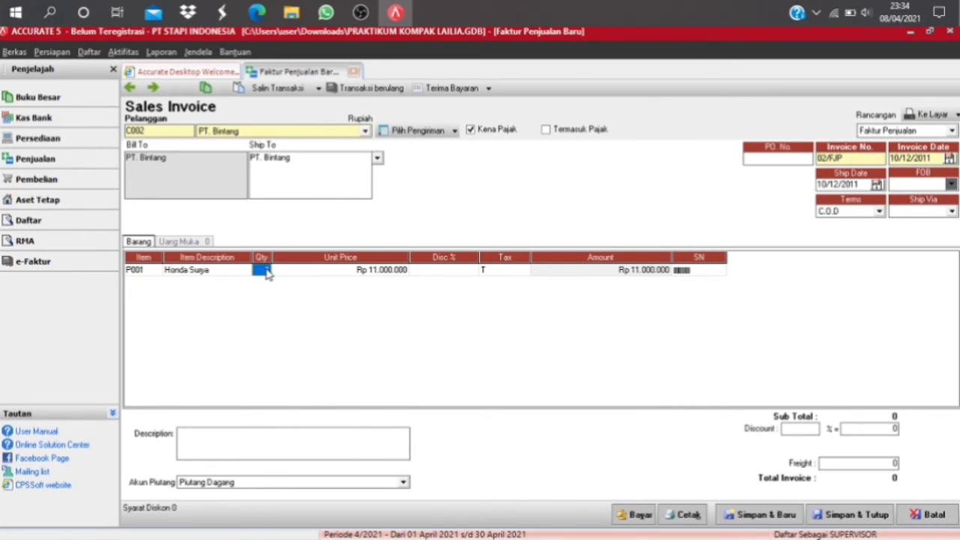
{"action": "type", "text": "4"}
{"action": "key", "text": "Tab"}
{"action": "key", "text": "Tab"}
{"action": "key", "text": "Tab"}
{"action": "key", "text": "Tab"}
{"action": "key", "text": "Tab"}
{"action": "key", "text": "Tab"}
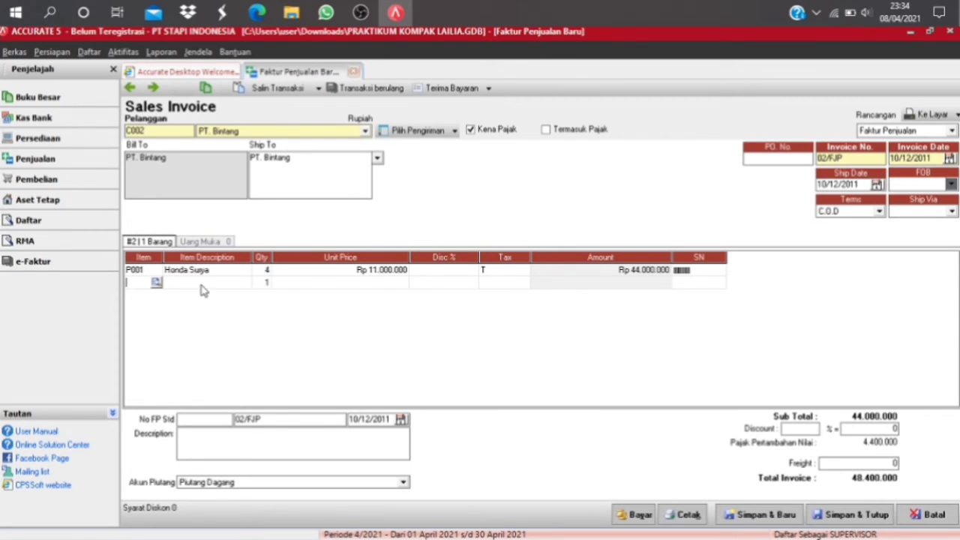
Step: Add item P004 Suzuki Smash as the second sales invoice line with quantity 2
{"action": "left_click", "coordinate": [156, 282]}
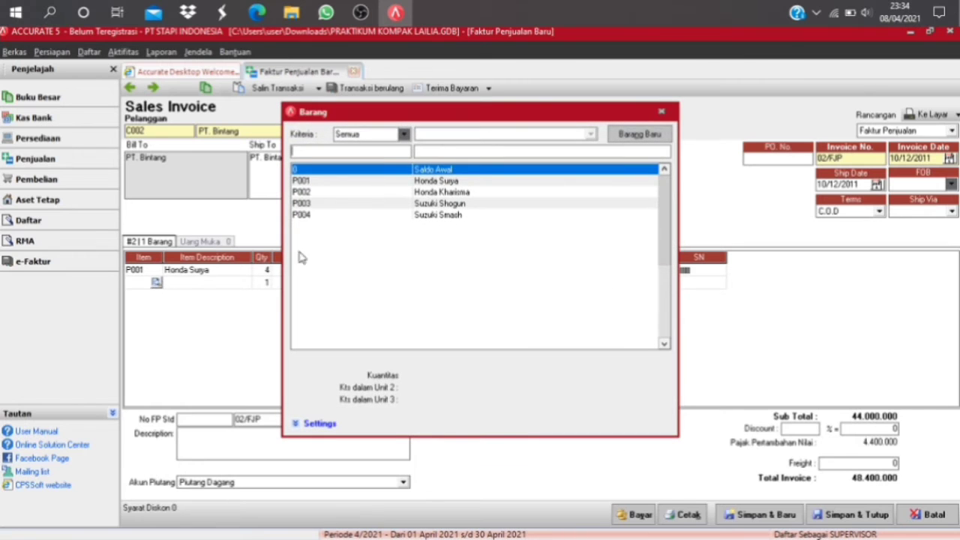
{"action": "left_click", "coordinate": [369, 216]}
{"action": "double_click", "coordinate": [370, 216]}
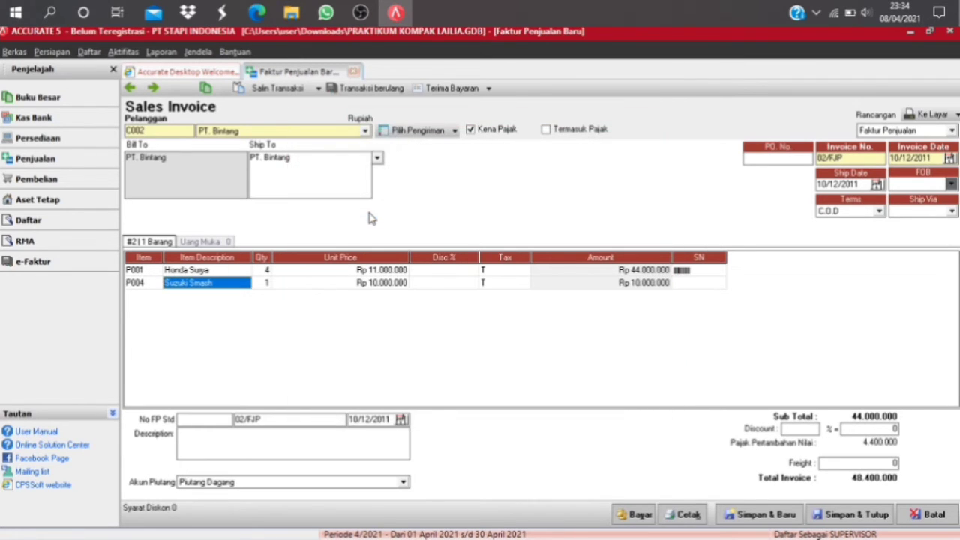
{"action": "left_click", "coordinate": [266, 284]}
{"action": "left_click", "coordinate": [266, 283]}
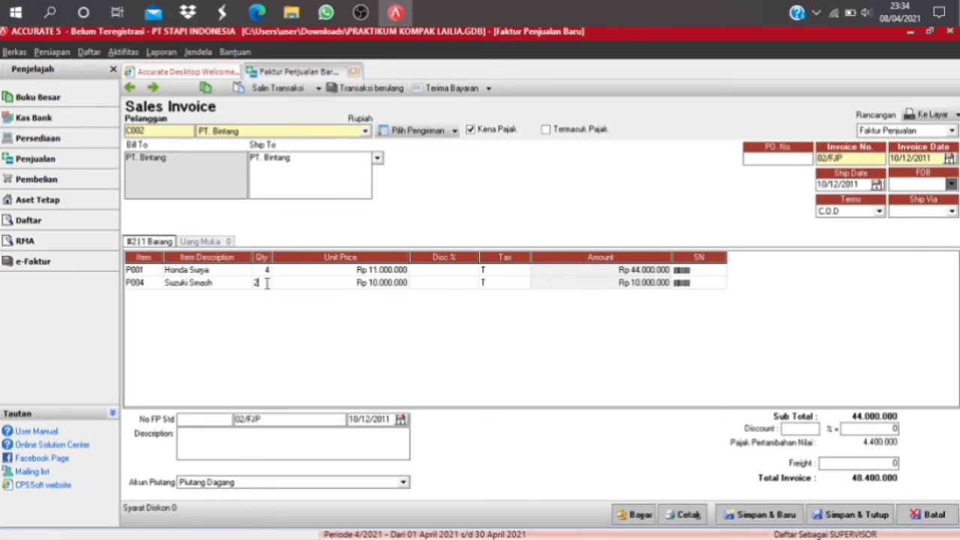
{"action": "key", "text": "Tab"}
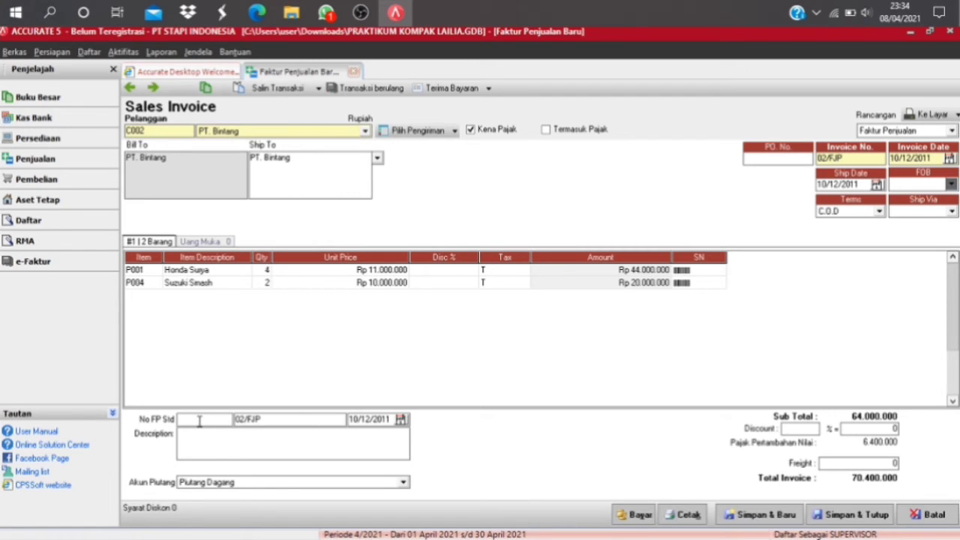
Step: Enter tax invoice number 010.000.11 with serial 000058 on the sales invoice
{"action": "type", "text": "010.000.11"}
{"action": "key", "text": "Tab"}
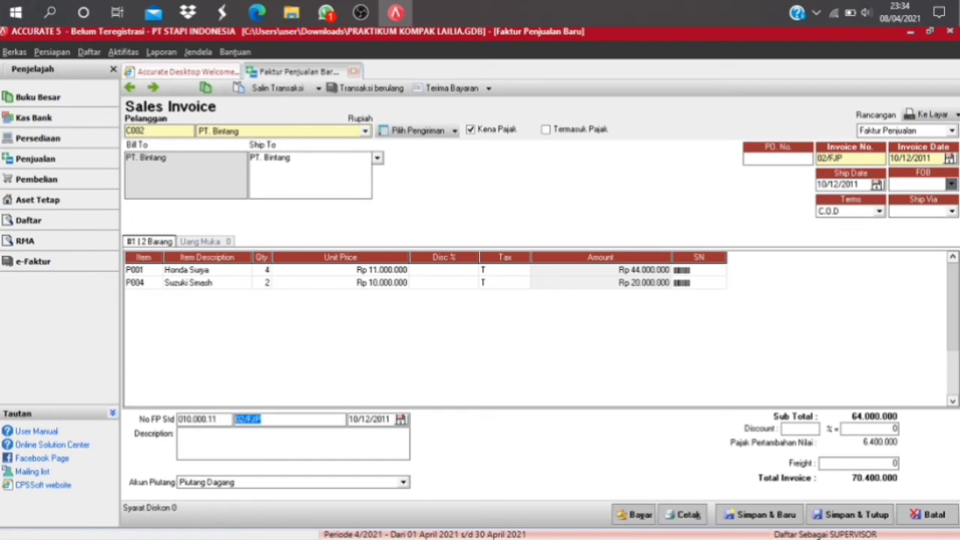
{"action": "type", "text": "00005"}
{"action": "type", "text": "0"}
{"action": "left_click", "coordinate": [369, 424]}
{"action": "key", "text": "Tab"}
Step: Set the sales invoice's freight to 1.500.000 and assign it to account 71000 Beban Diluar Usaha
{"action": "left_click", "coordinate": [869, 466]}
{"action": "key", "text": "BackSpace"}
{"action": "type", "text": "15"}
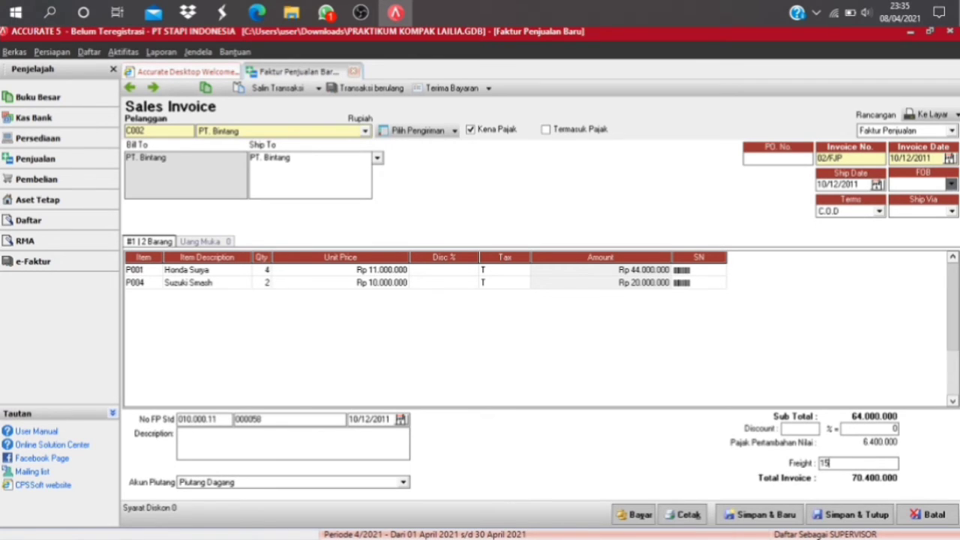
{"action": "type", "text": "0000"}
{"action": "key", "text": "Tab"}
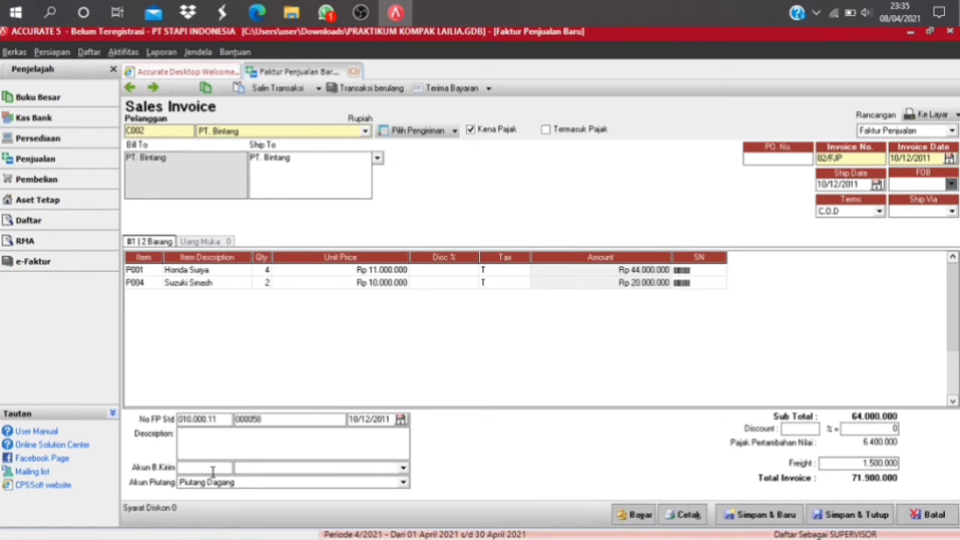
{"action": "type", "text": "71000"}
{"action": "key", "text": "Tab"}
{"action": "key", "text": "Tab"}
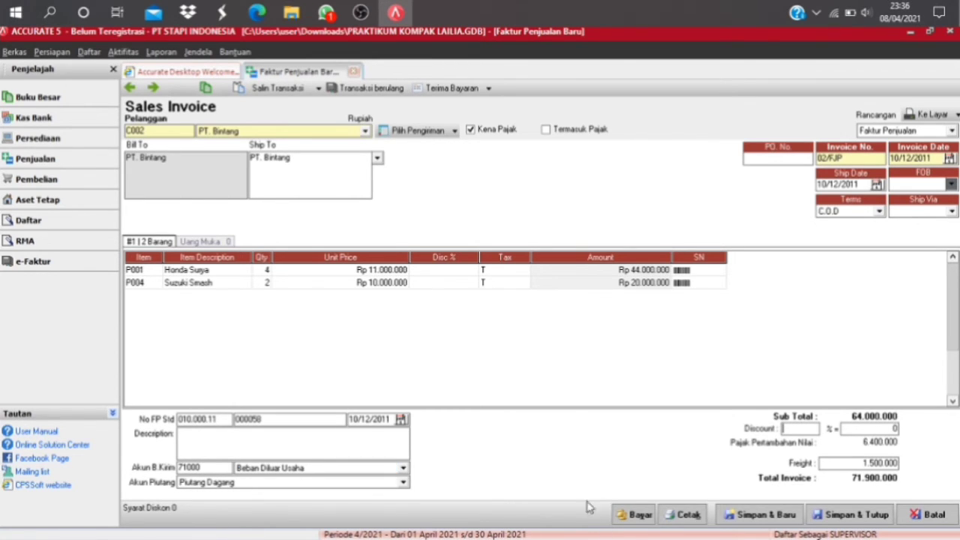
Step: Create the payment receipt for the PT. Bintang invoice with form number 02/FJP
{"action": "left_click", "coordinate": [632, 514]}
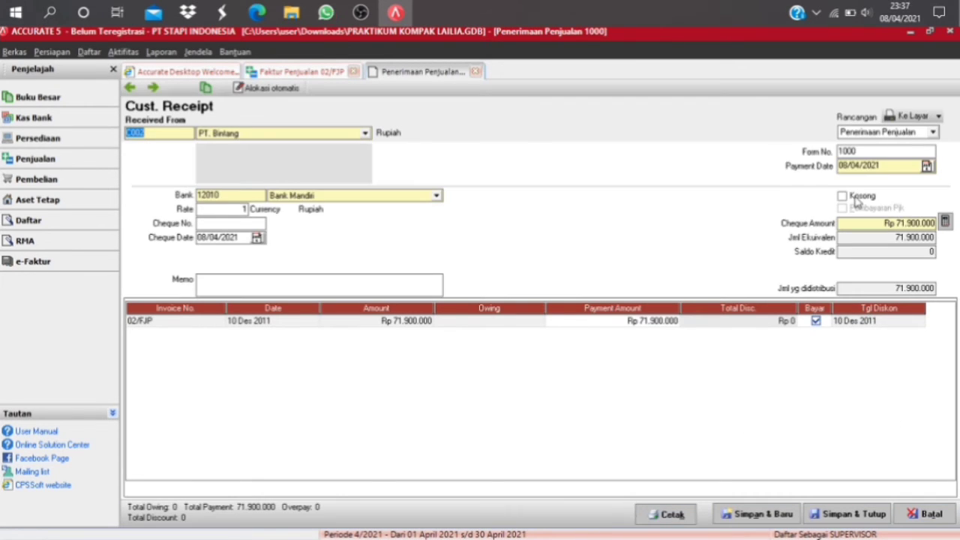
{"action": "left_click", "coordinate": [870, 151]}
{"action": "key", "text": "BackSpace"}
{"action": "key", "text": "BackSpace"}
{"action": "key", "text": "BackSpace"}
{"action": "key", "text": "BackSpace"}
{"action": "type", "text": "02/"}
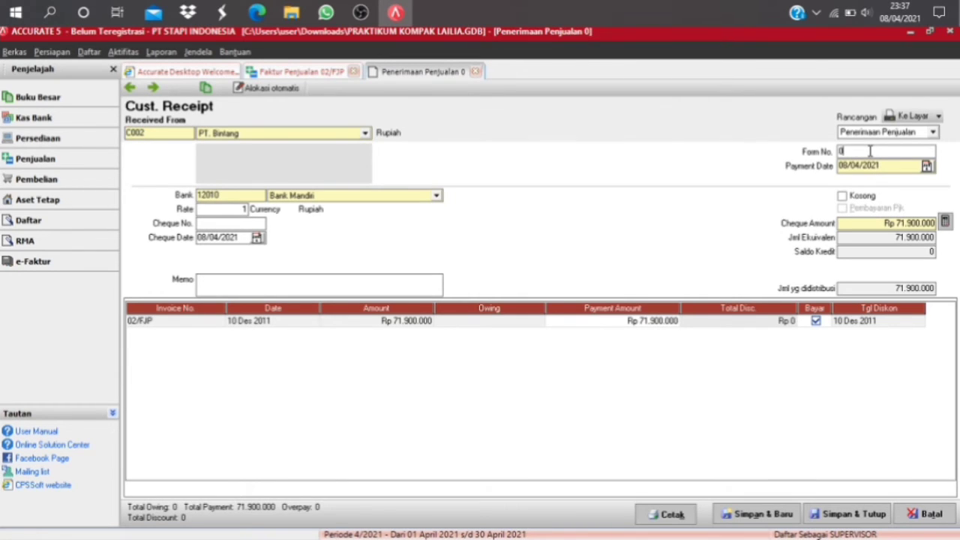
{"action": "type", "text": "FJP"}
{"action": "key", "text": "Tab"}
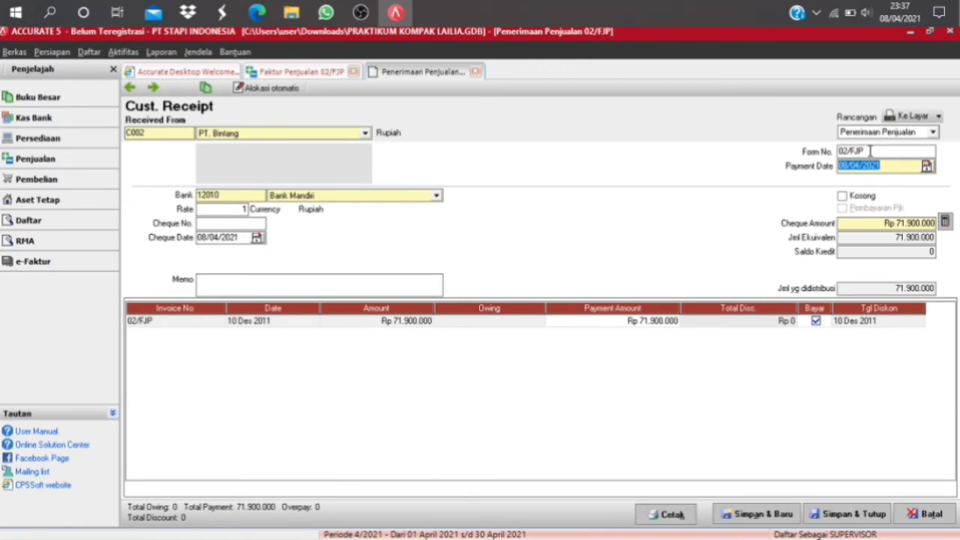
Step: Set the receipt's payment date and cheque date to 10/12/2011, then save and close it
{"action": "type", "text": "10/12/2011"}
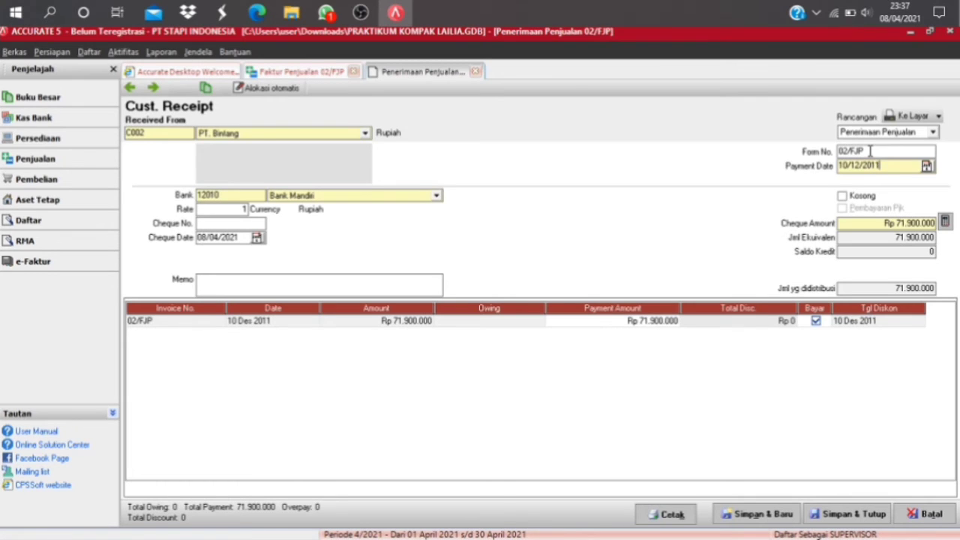
{"action": "left_click", "coordinate": [199, 237]}
{"action": "key", "text": "Left"}
{"action": "type", "text": "10/12/2011"}
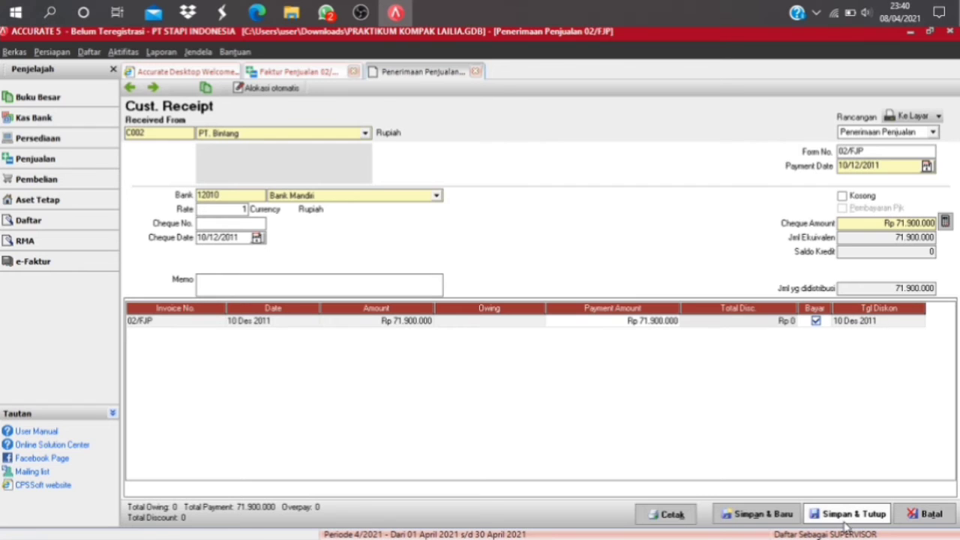
{"action": "left_click", "coordinate": [845, 524]}
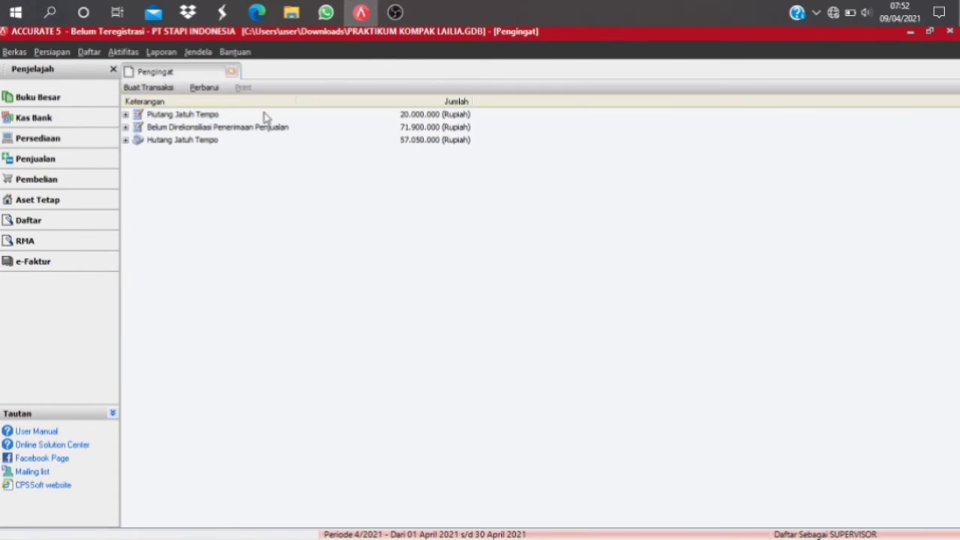
Step: Start a new sales receipt (Penerimaan Penjualan) received from customer C001 PT. Matahari
{"action": "left_click", "coordinate": [135, 56]}
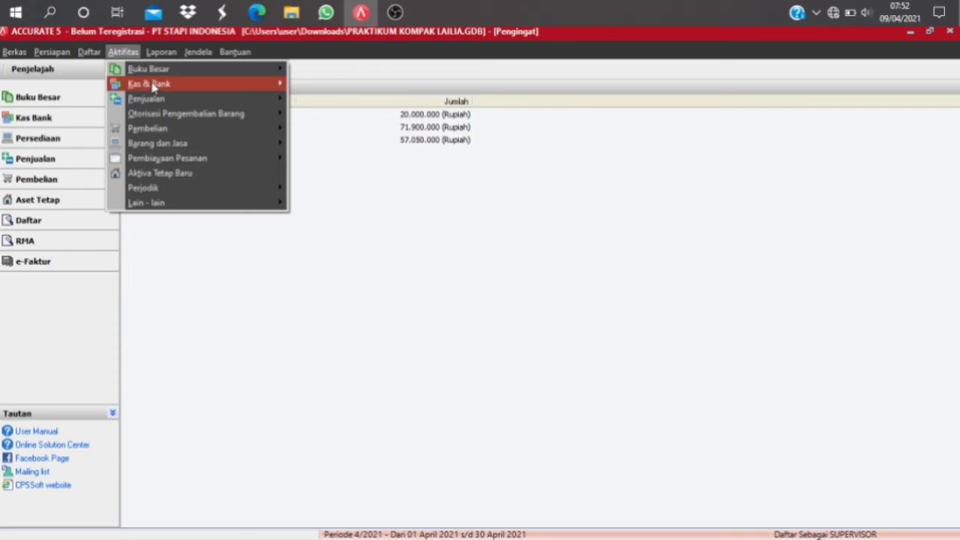
{"action": "mouse_move", "coordinate": [159, 99]}
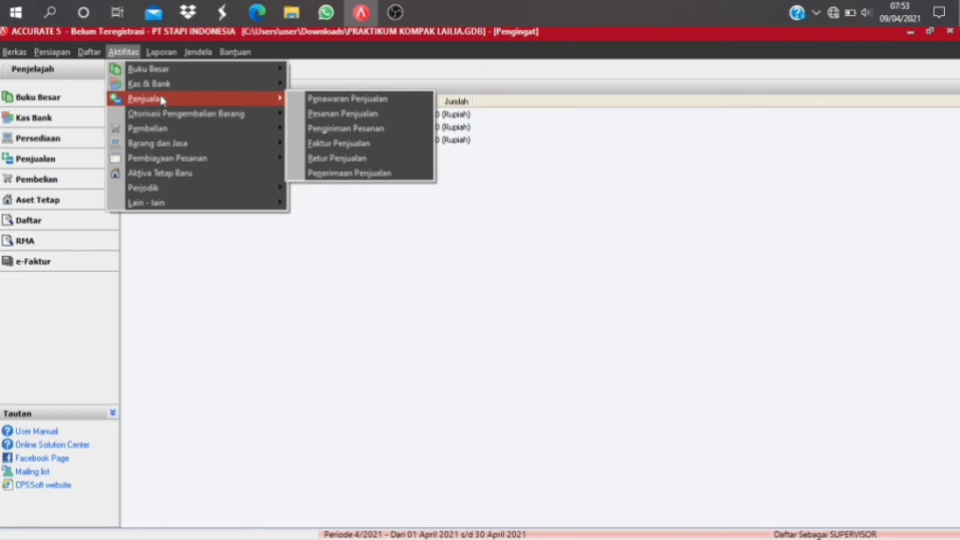
{"action": "left_click", "coordinate": [332, 174]}
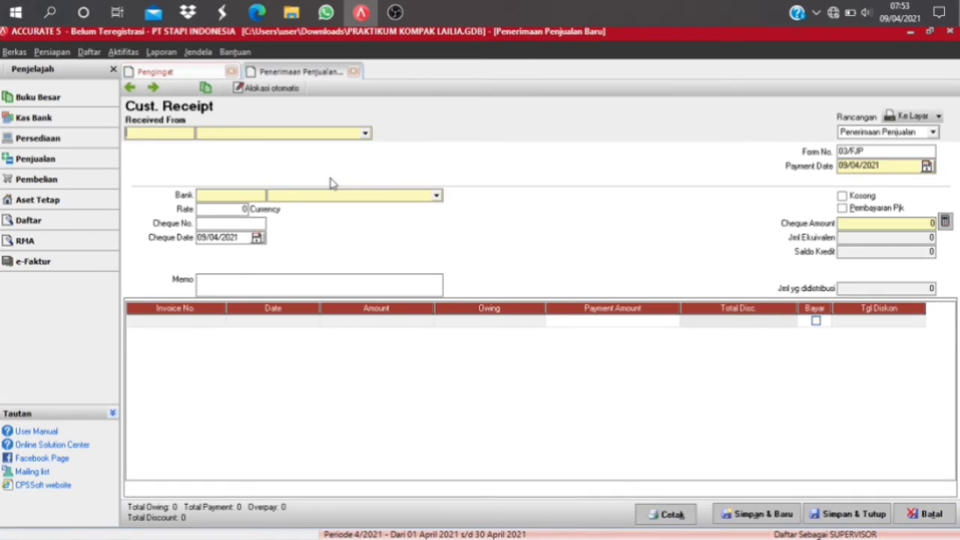
{"action": "type", "text": "C001"}
{"action": "left_click", "coordinate": [231, 134]}
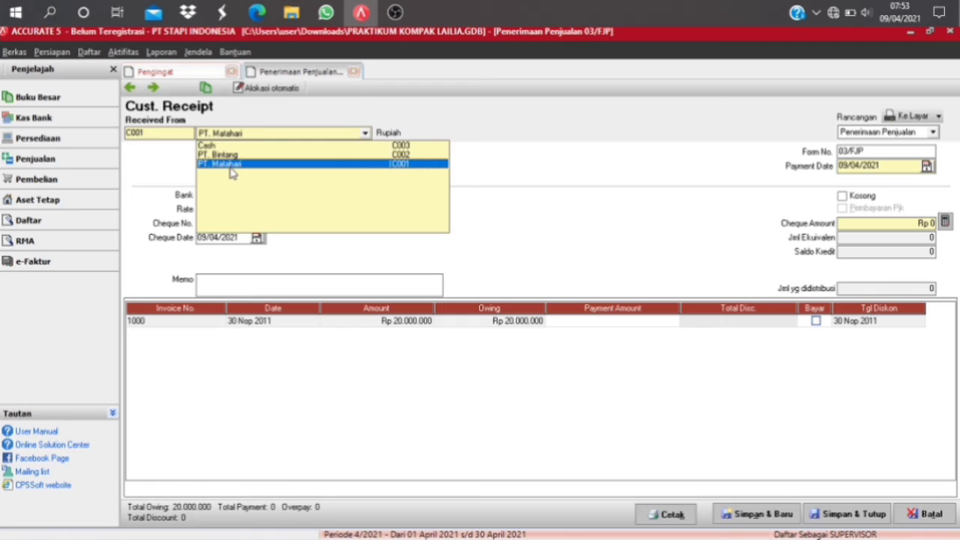
{"action": "left_click", "coordinate": [232, 166]}
Step: Set the customer receipt's form number to 02/BKM
{"action": "left_click", "coordinate": [846, 151]}
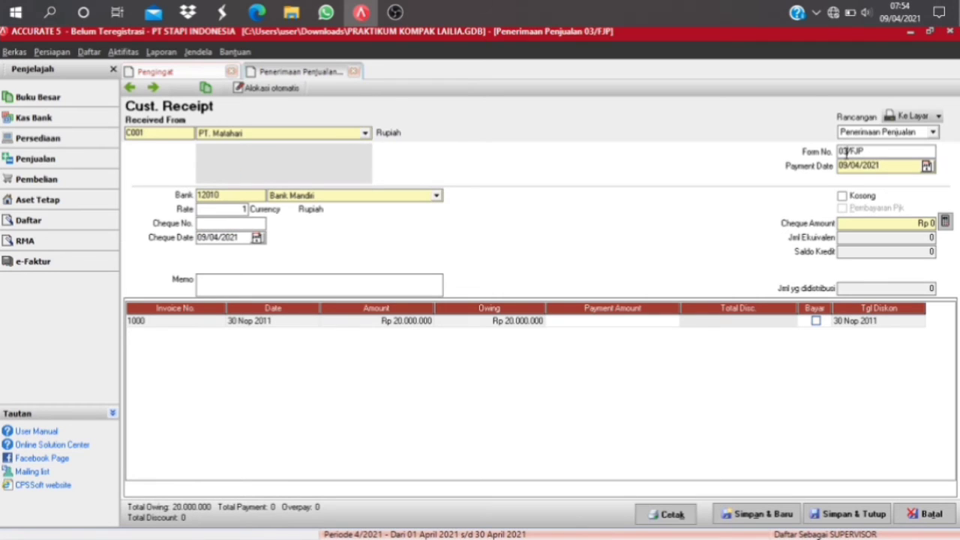
{"action": "key", "text": "BackSpace"}
{"action": "type", "text": "2"}
{"action": "key", "text": "BackSpace"}
{"action": "key", "text": "BackSpace"}
{"action": "key", "text": "BackSpace"}
{"action": "type", "text": "BKM"}
Step: Set the customer receipt's payment date and cheque date to 15/12/2011
{"action": "left_click", "coordinate": [847, 166]}
{"action": "key", "text": "Left"}
{"action": "key", "text": "Left"}
{"action": "type", "text": "15/"}
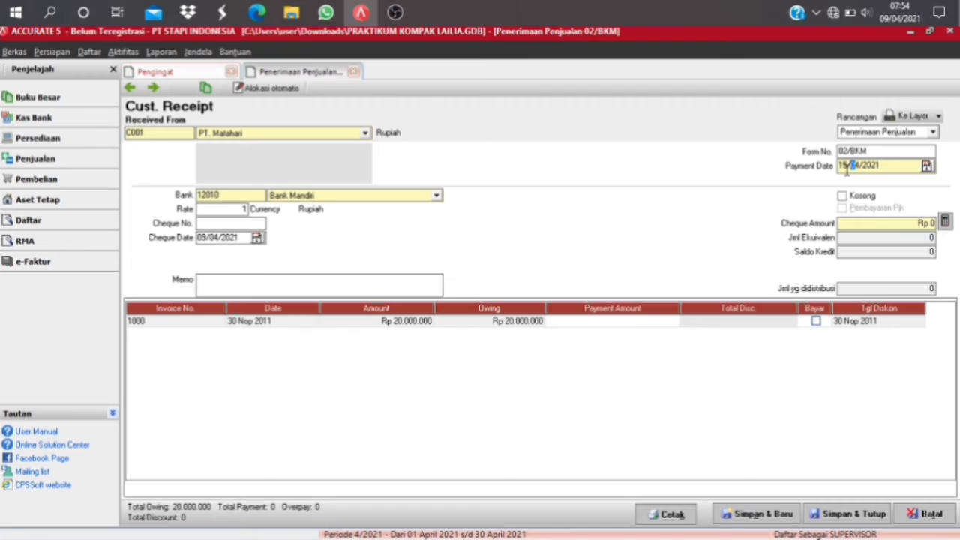
{"action": "type", "text": "12/2011"}
{"action": "left_click", "coordinate": [200, 247]}
{"action": "key", "text": "Left"}
{"action": "key", "text": "Left"}
{"action": "type", "text": "15/12/2011"}
Step: Mark PT. Matahari's invoice 1000 as paid and calculate the cheque amount, then save and close the receipt
{"action": "left_click", "coordinate": [816, 320]}
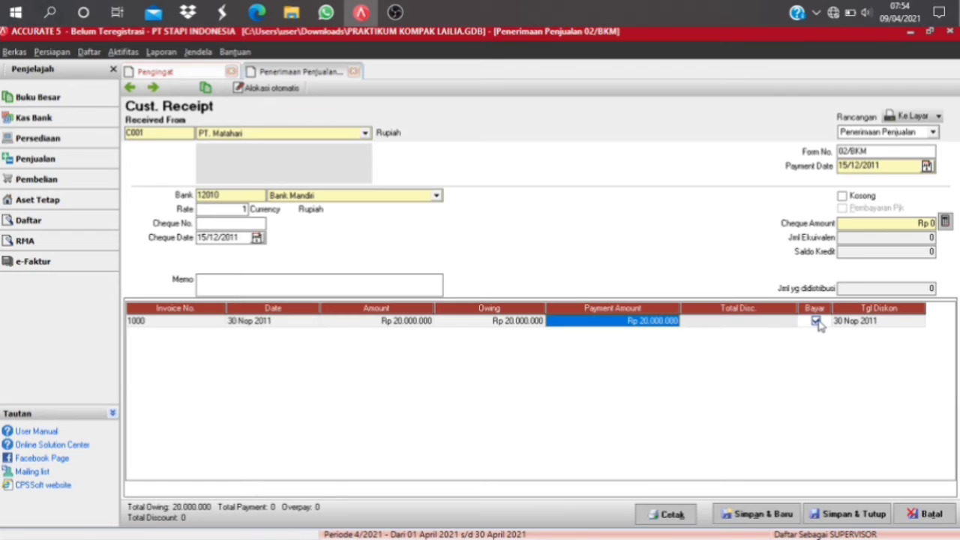
{"action": "left_click", "coordinate": [945, 222]}
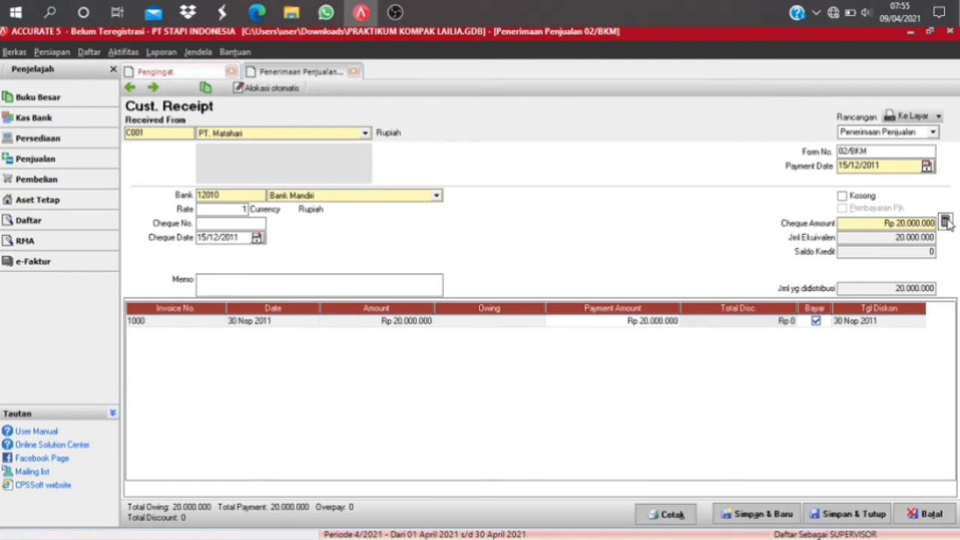
{"action": "left_click", "coordinate": [833, 516]}
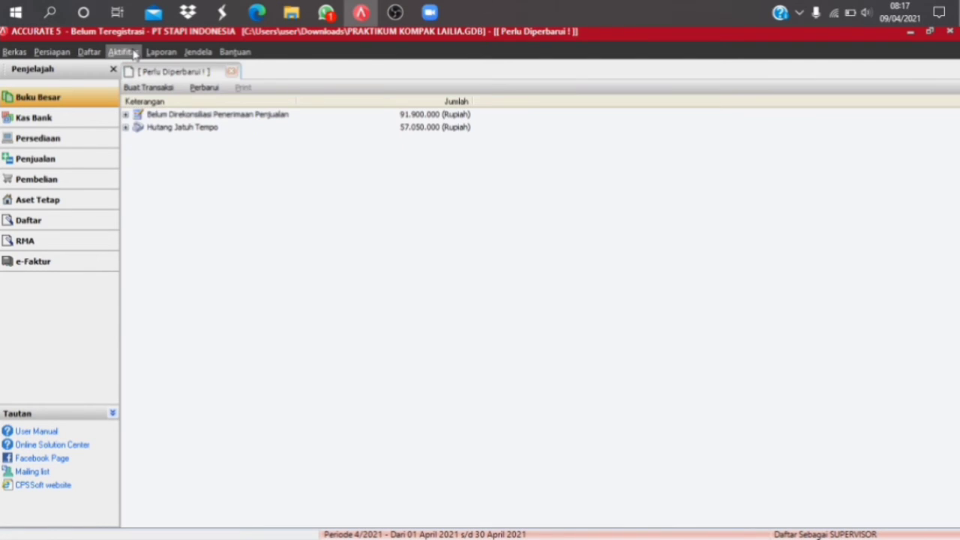
Step: Start a new purchase payment (Pembayaran Pembelian) for vendor CV Merapi
{"action": "left_click", "coordinate": [132, 53]}
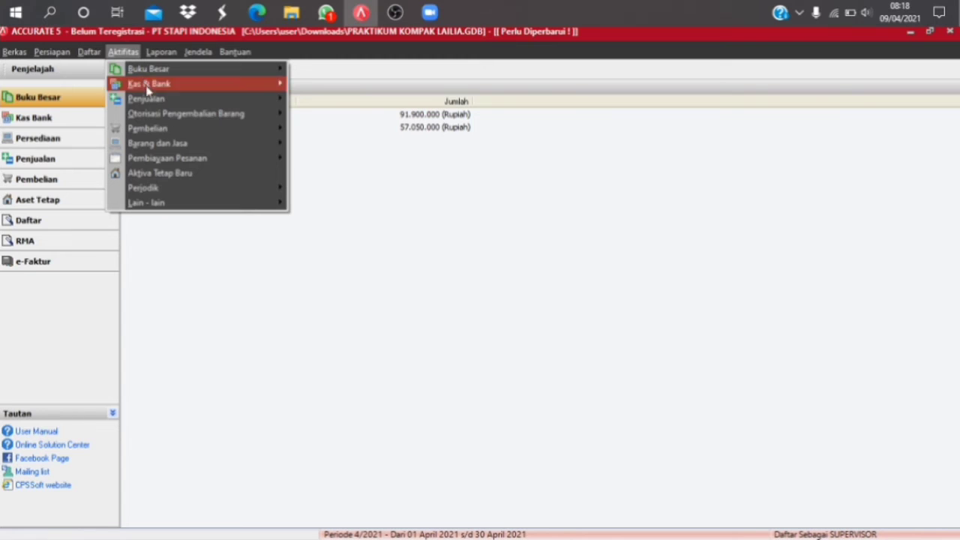
{"action": "mouse_move", "coordinate": [166, 133]}
{"action": "left_click", "coordinate": [377, 201]}
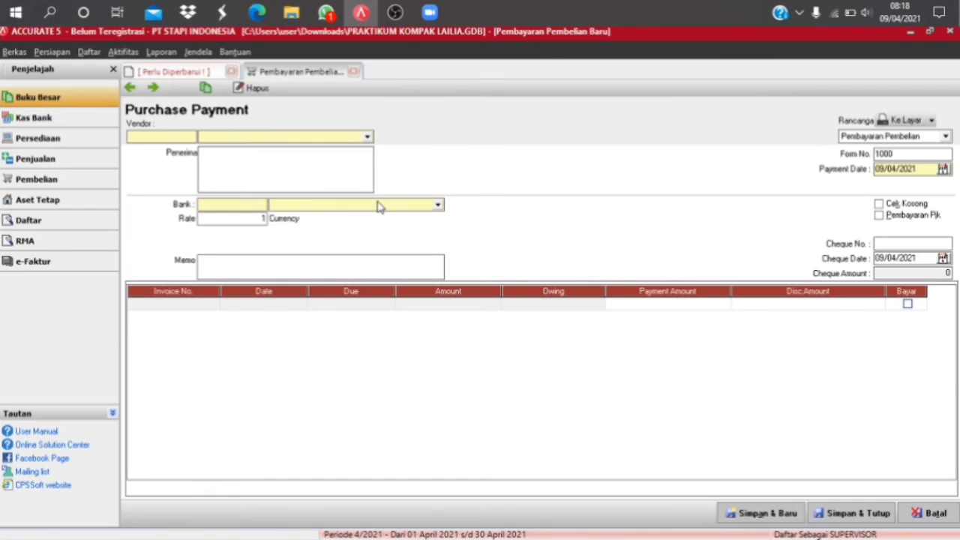
{"action": "left_click", "coordinate": [367, 136]}
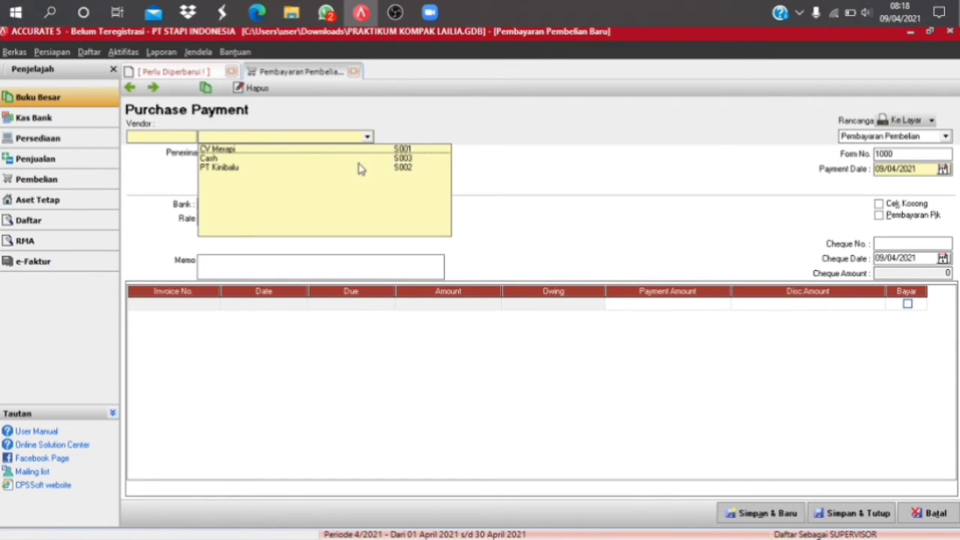
{"action": "left_click", "coordinate": [349, 150]}
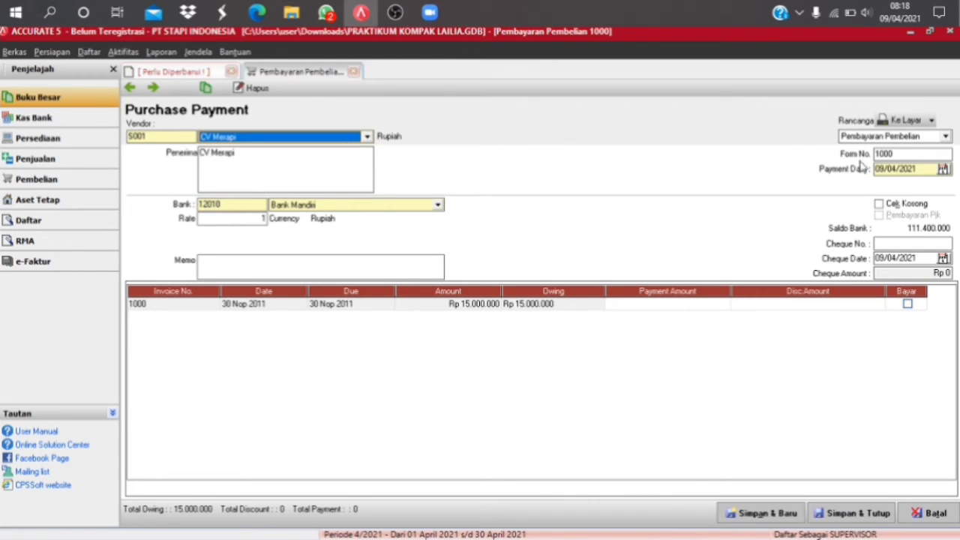
Step: Set the purchase payment's form number to 01/BKK
{"action": "left_click", "coordinate": [903, 153]}
{"action": "key", "text": "BackSpace"}
{"action": "key", "text": "BackSpace"}
{"action": "key", "text": "BackSpace"}
{"action": "key", "text": "BackSpace"}
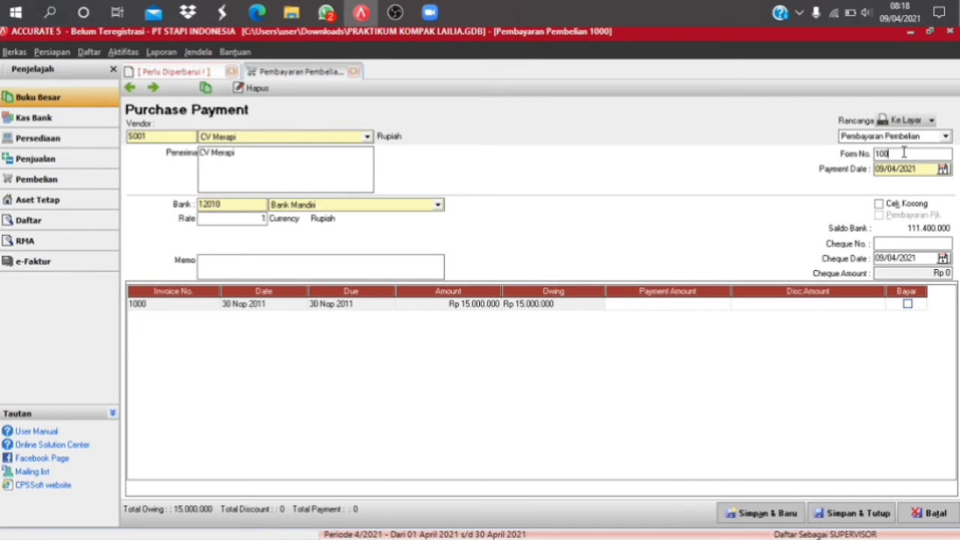
{"action": "type", "text": "01/BKK"}
Step: Set the purchase payment's payment date and cheque date to 20/12/2011
{"action": "key", "text": "Left"}
{"action": "key", "text": "Left"}
{"action": "type", "text": "20/12/201"}
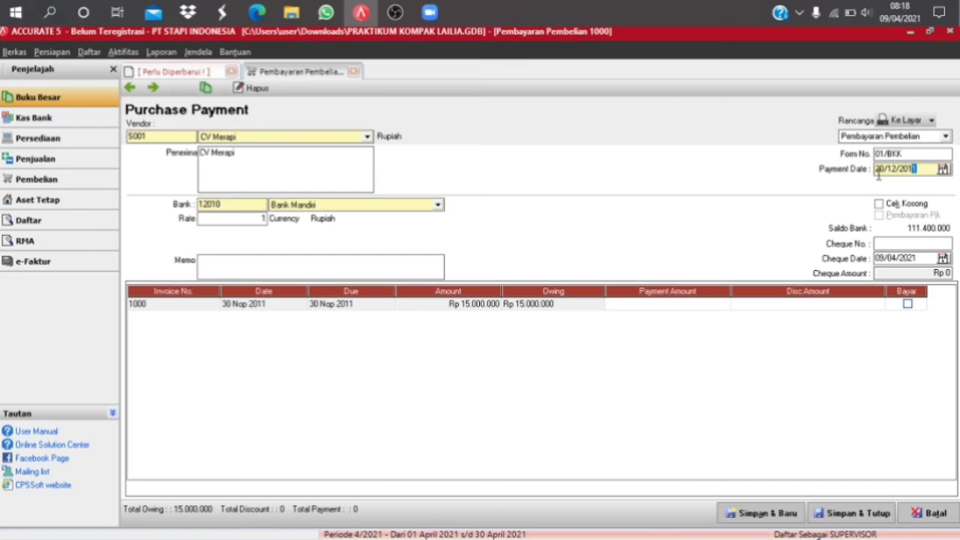
{"action": "left_click", "coordinate": [877, 258]}
{"action": "type", "text": "20/12/2011"}
Step: Mark CV Merapi's invoice 1000 for payment, then save and close the purchase payment
{"action": "left_click", "coordinate": [906, 303]}
{"action": "left_click", "coordinate": [906, 304]}
{"action": "left_click", "coordinate": [906, 303]}
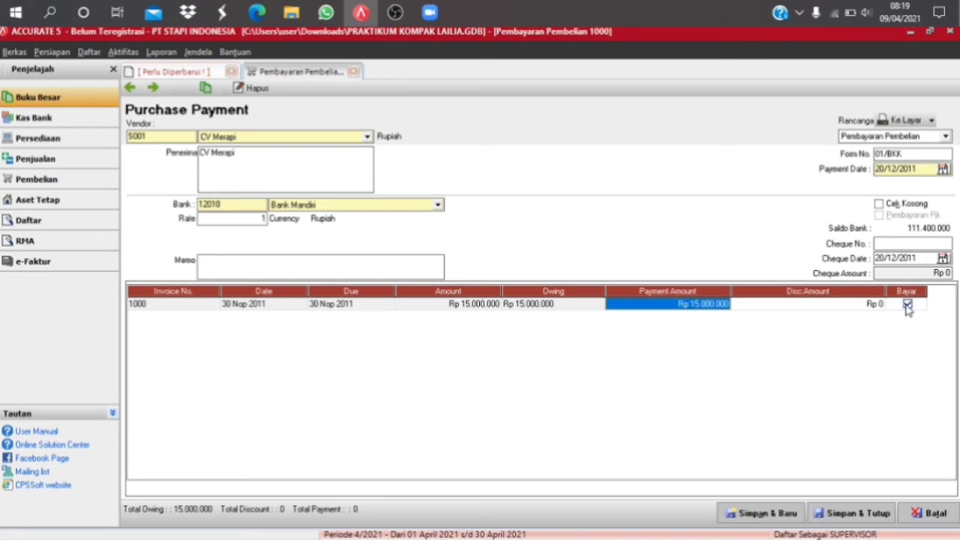
{"action": "left_click", "coordinate": [841, 514]}
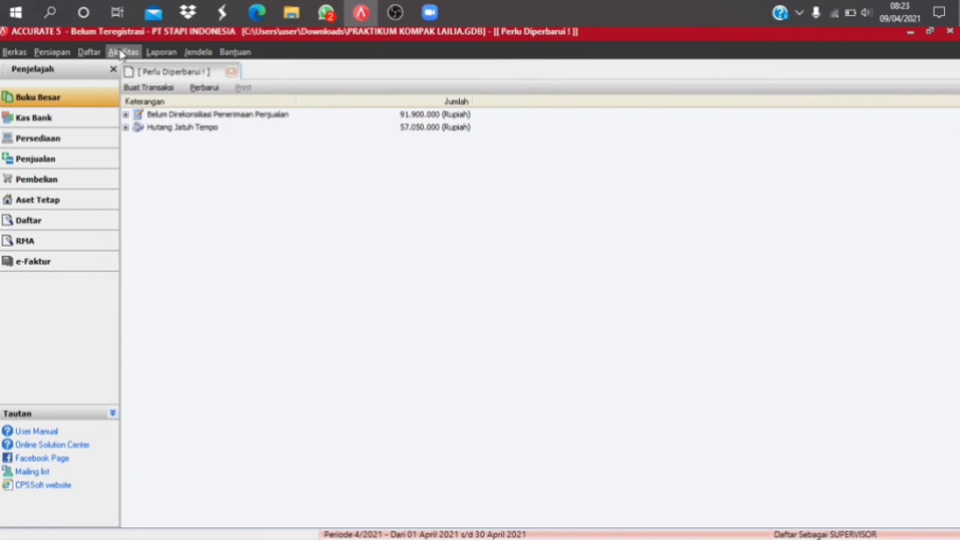
Step: Start a new cash and bank payment (Other Payment) paid from Bank Mandiri
{"action": "left_click", "coordinate": [121, 52]}
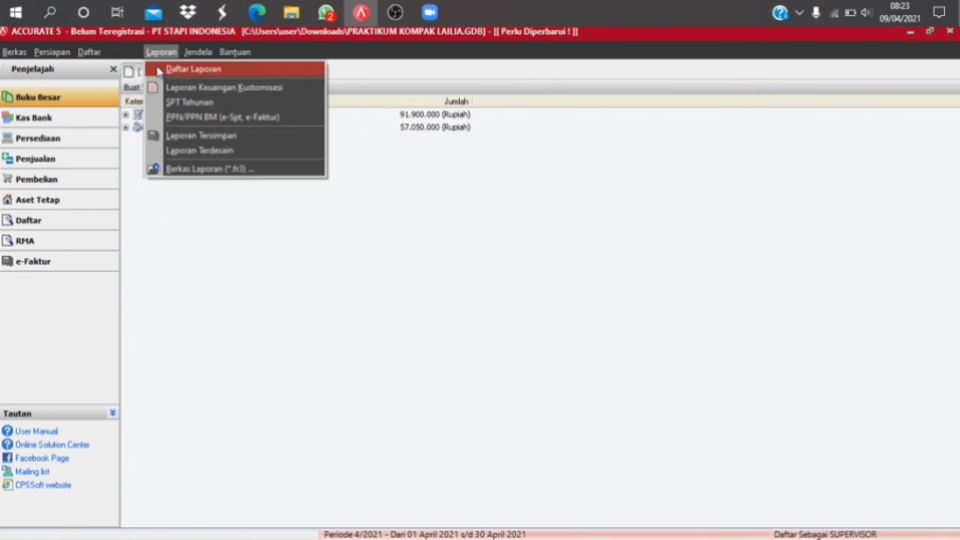
{"action": "mouse_move", "coordinate": [150, 88]}
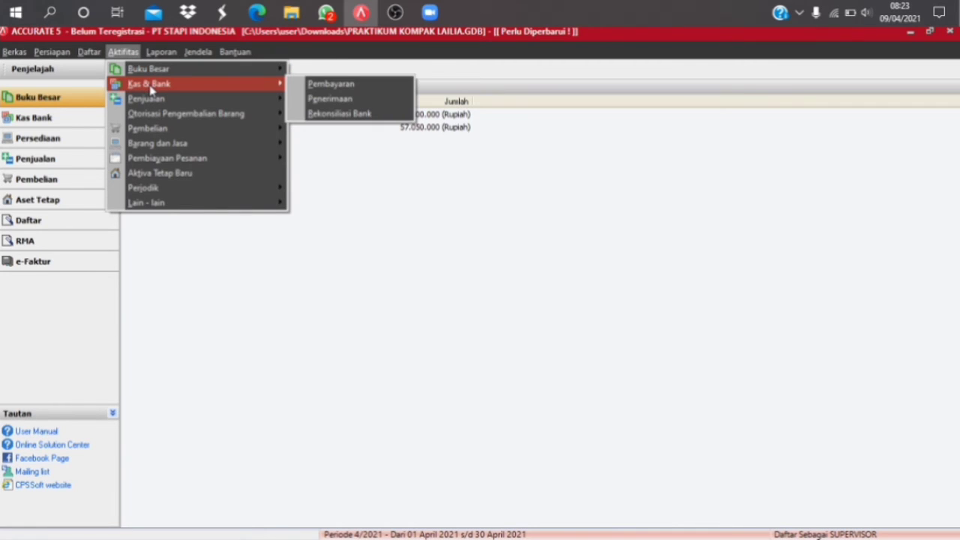
{"action": "left_click", "coordinate": [322, 85]}
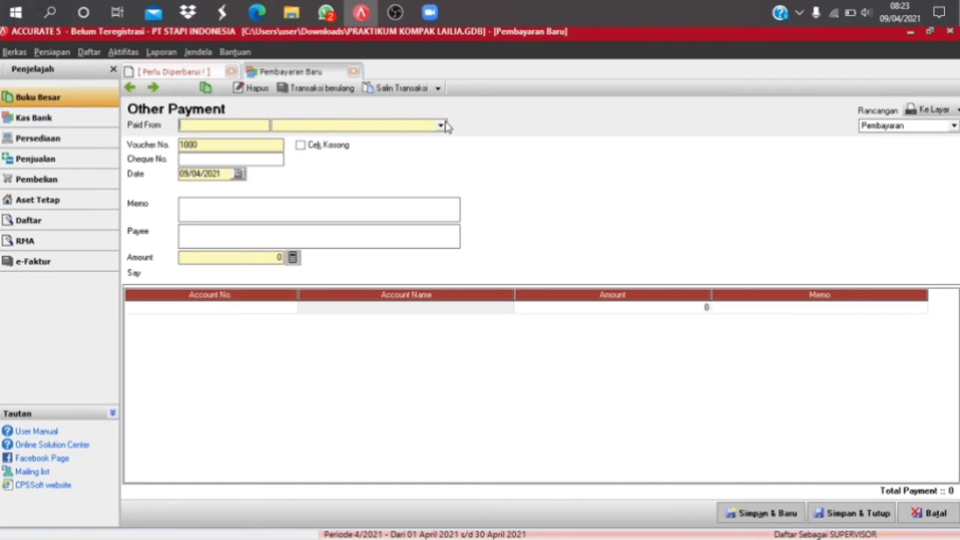
{"action": "left_click", "coordinate": [441, 126]}
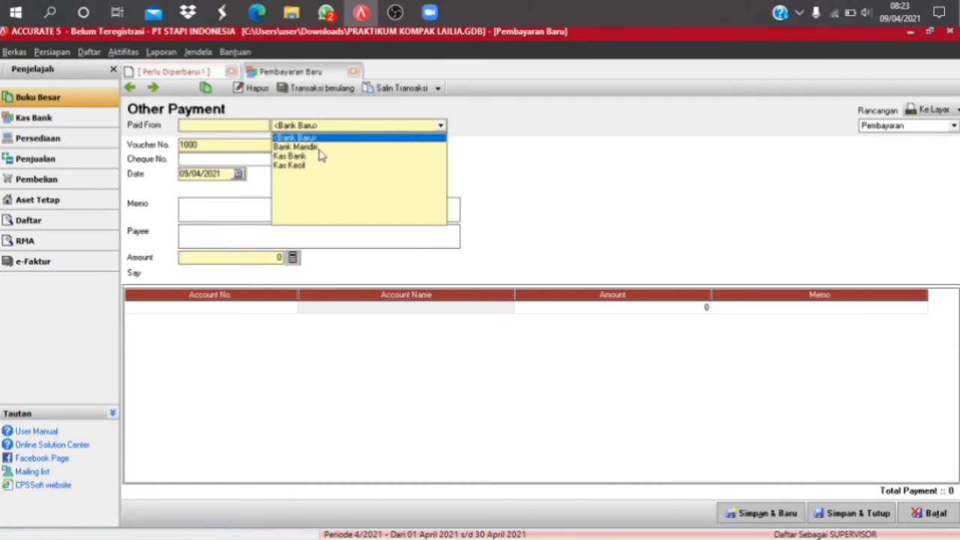
{"action": "left_click", "coordinate": [295, 147]}
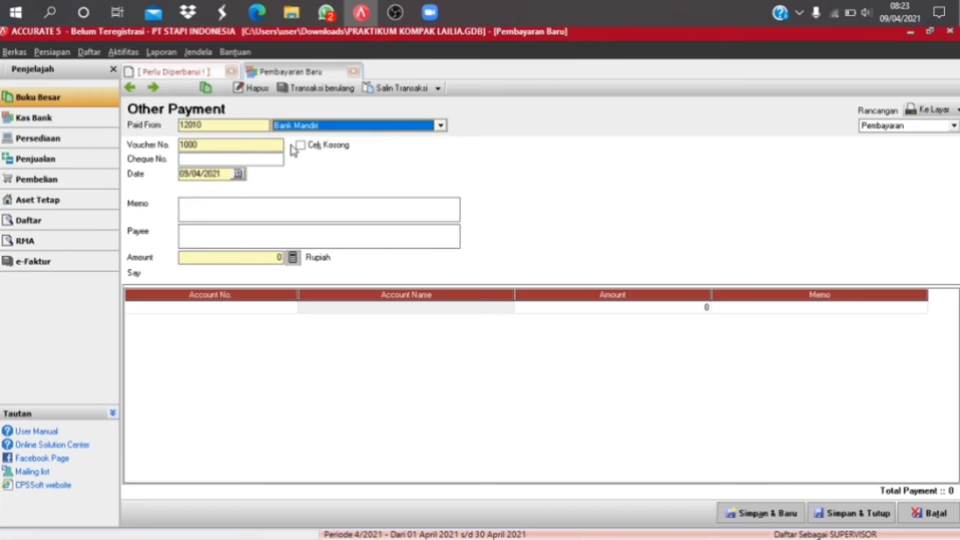
Step: Set the payment's voucher number to 02/BKK and its date to 20/12/2011
{"action": "left_click", "coordinate": [187, 144]}
{"action": "key", "text": "BackSpace"}
{"action": "key", "text": "BackSpace"}
{"action": "key", "text": "BackSpace"}
{"action": "key", "text": "BackSpace"}
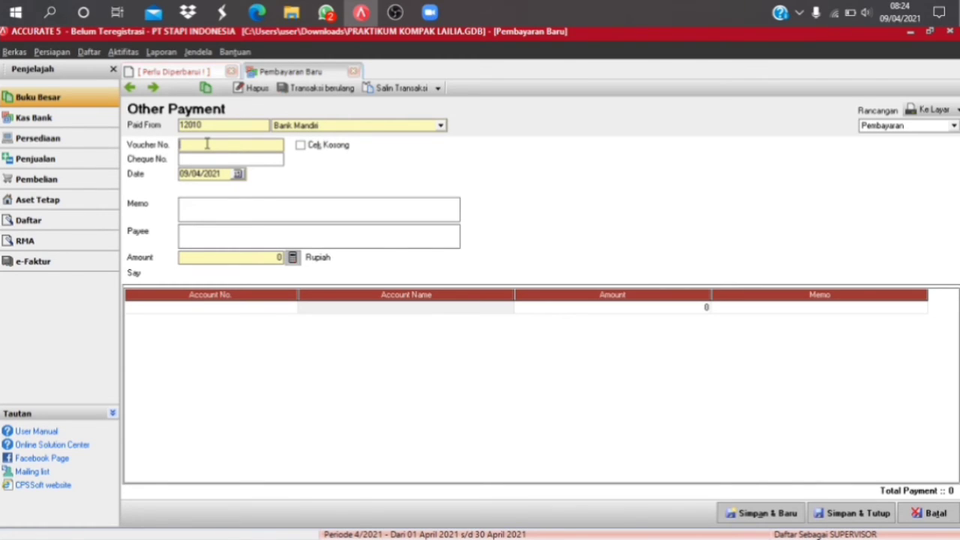
{"action": "type", "text": "02/BKK"}
{"action": "left_click", "coordinate": [181, 175]}
{"action": "double_click", "coordinate": [181, 173]}
{"action": "left_click", "coordinate": [181, 174]}
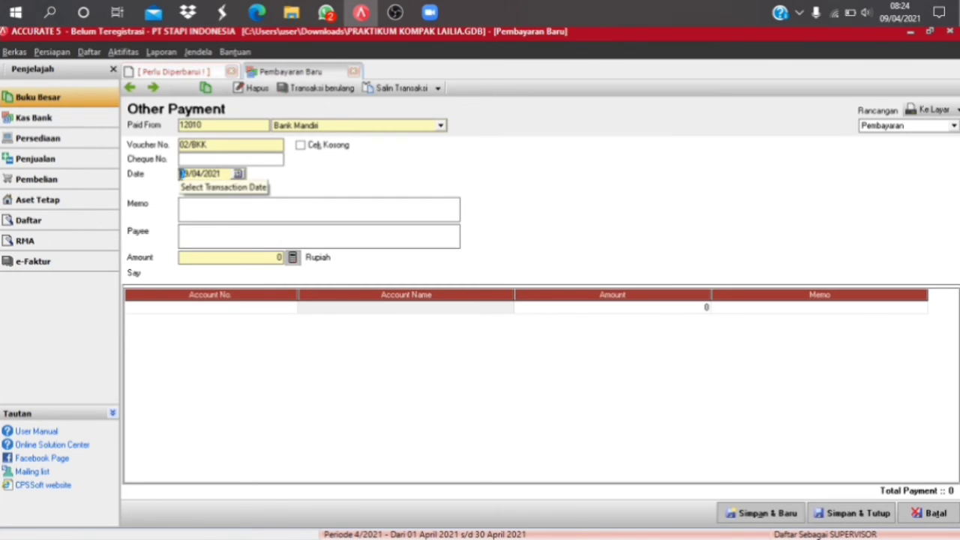
{"action": "type", "text": "20/12/2011"}
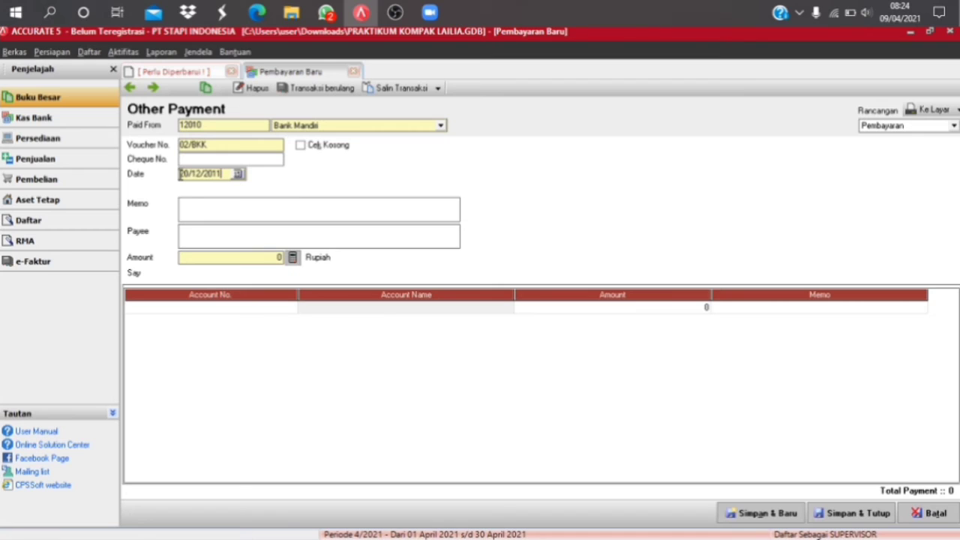
Step: Enter the payment memo "Bayar rekening telpon & listrik bulan November 2011"
{"action": "left_click", "coordinate": [194, 214]}
{"action": "type", "text": "Bayar Re"}
{"action": "key", "text": "BackSpace"}
{"action": "key", "text": "BackSpace"}
{"action": "type", "text": "rekening telpon"}
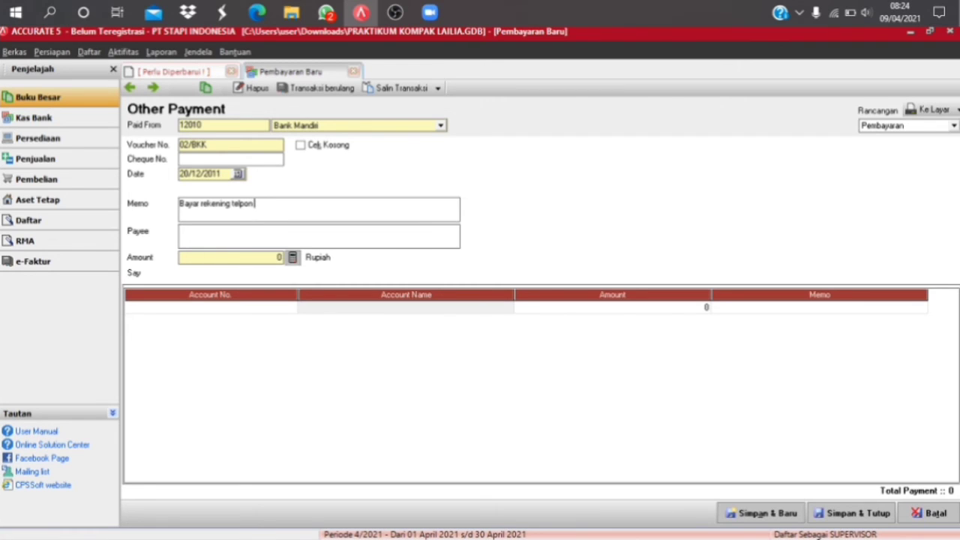
{"action": "type", "text": " & listrik. bulan No"}
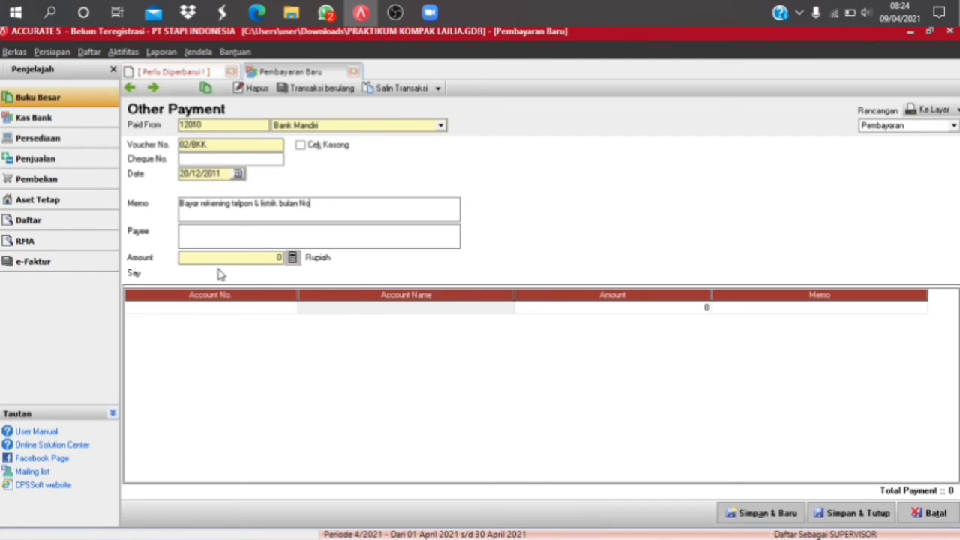
{"action": "type", "text": "vember 2011"}
Step: Set the amount of the Bank Mandiri payment to 2.500.000
{"action": "left_click", "coordinate": [271, 259]}
{"action": "type", "text": "25"}
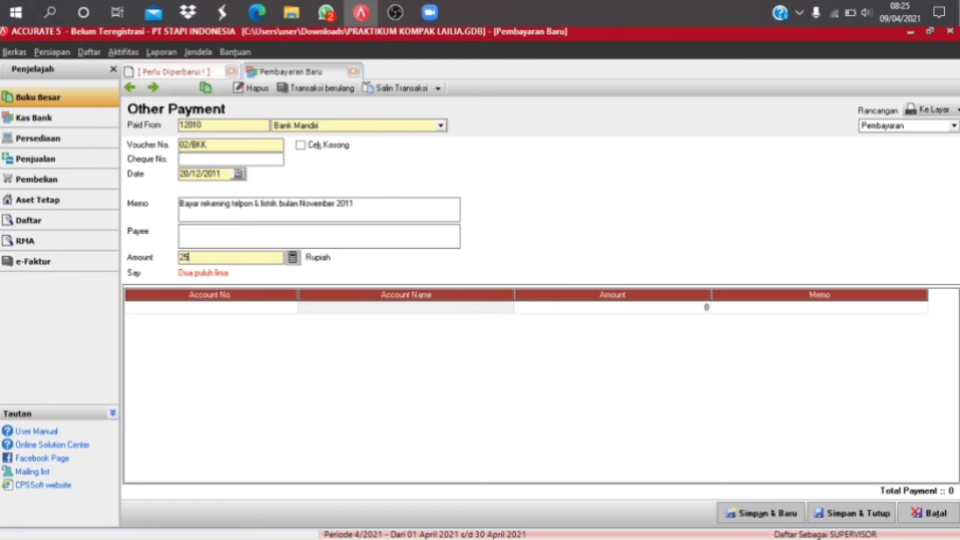
{"action": "type", "text": "00000"}
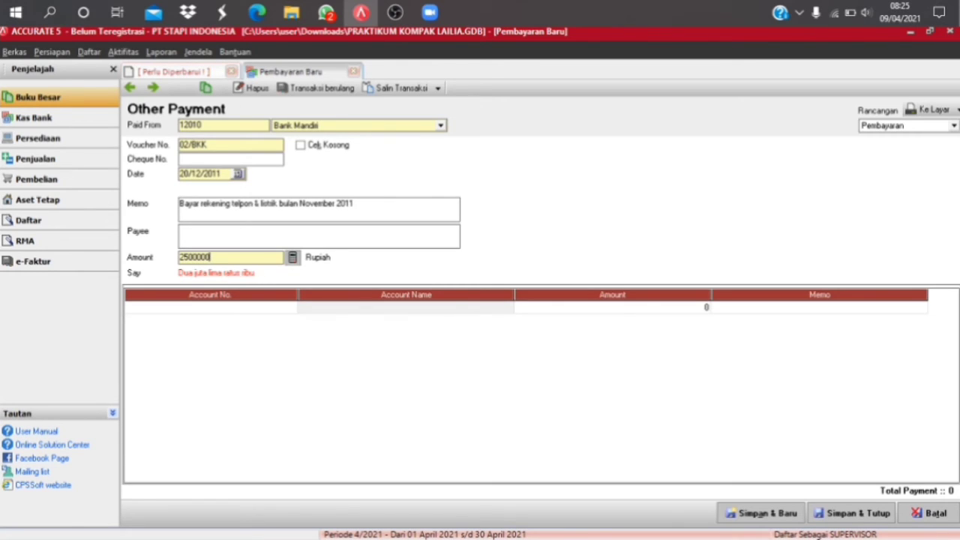
{"action": "key", "text": "Tab"}
Step: Assign the payment to account 22010 Hutang Beban, then save and close it
{"action": "left_click", "coordinate": [291, 309]}
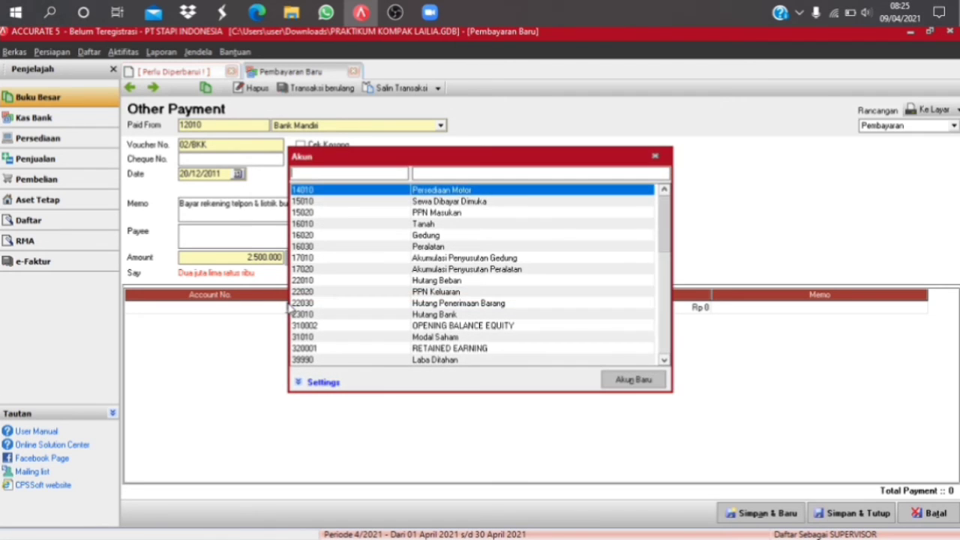
{"action": "left_click", "coordinate": [392, 280]}
{"action": "double_click", "coordinate": [392, 280]}
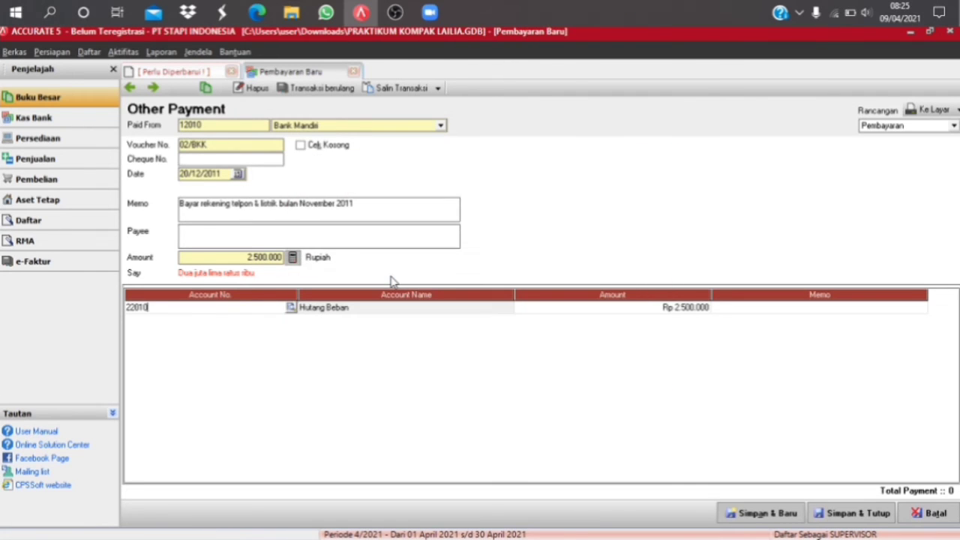
{"action": "left_click", "coordinate": [854, 514]}
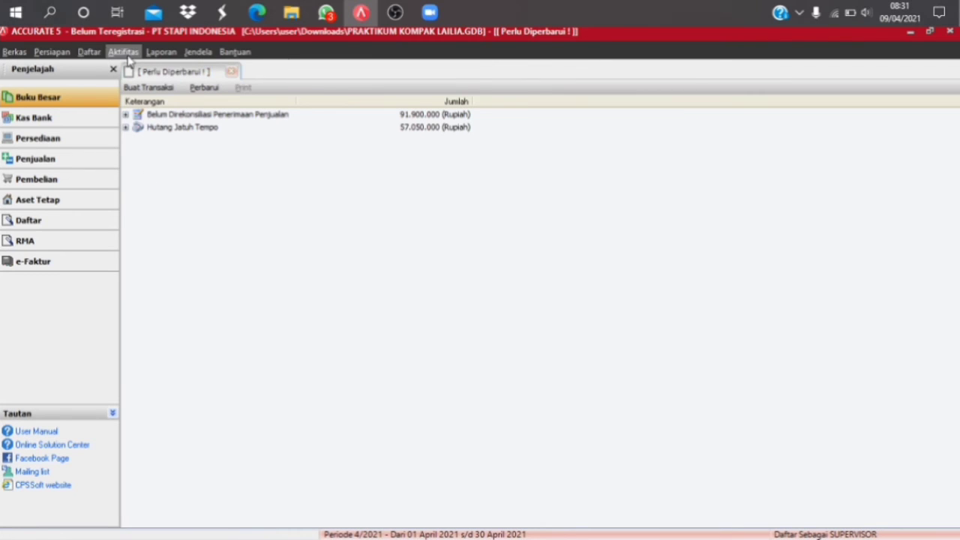
Step: Create a new other payment paid from Bank Mandiri and set its date to 22/12/2011
{"action": "left_click", "coordinate": [124, 53]}
{"action": "mouse_move", "coordinate": [150, 84]}
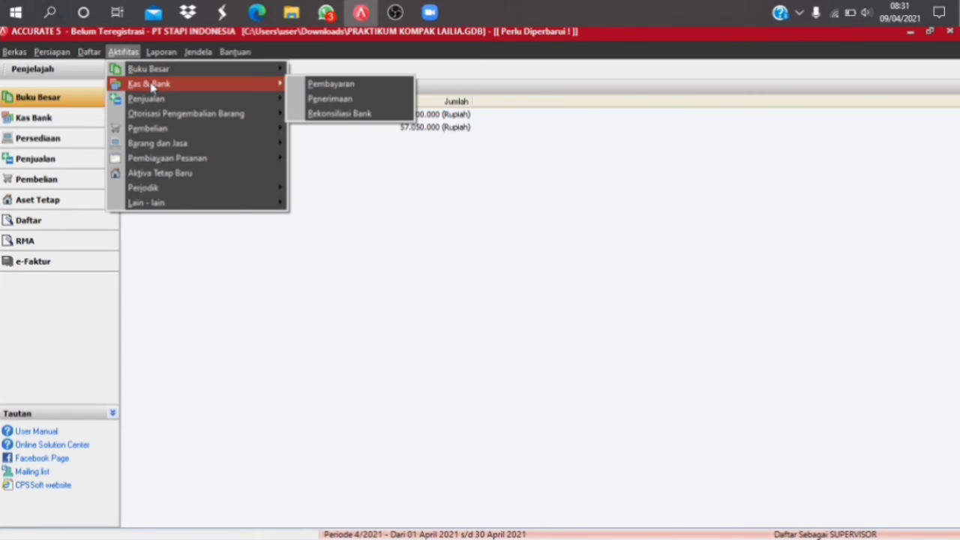
{"action": "left_click", "coordinate": [330, 84]}
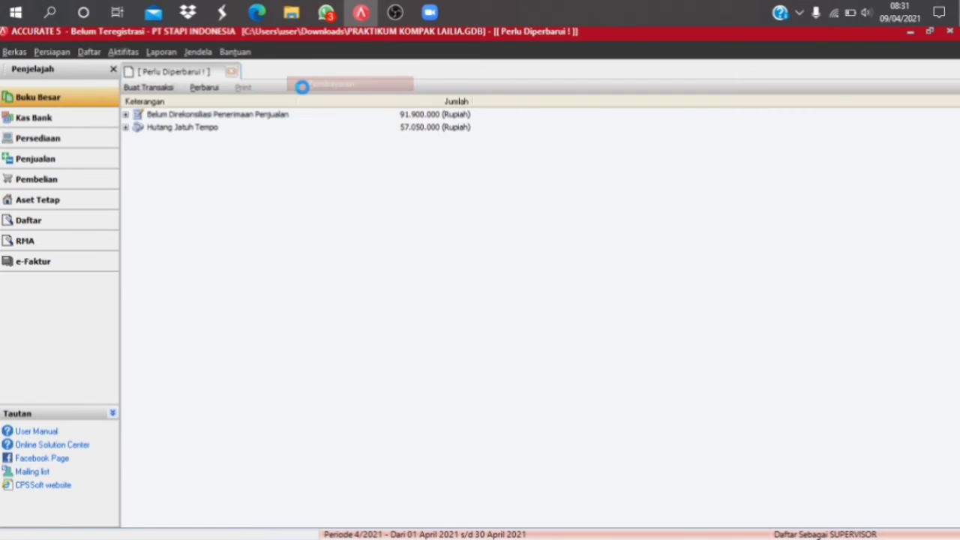
{"action": "left_click", "coordinate": [440, 126]}
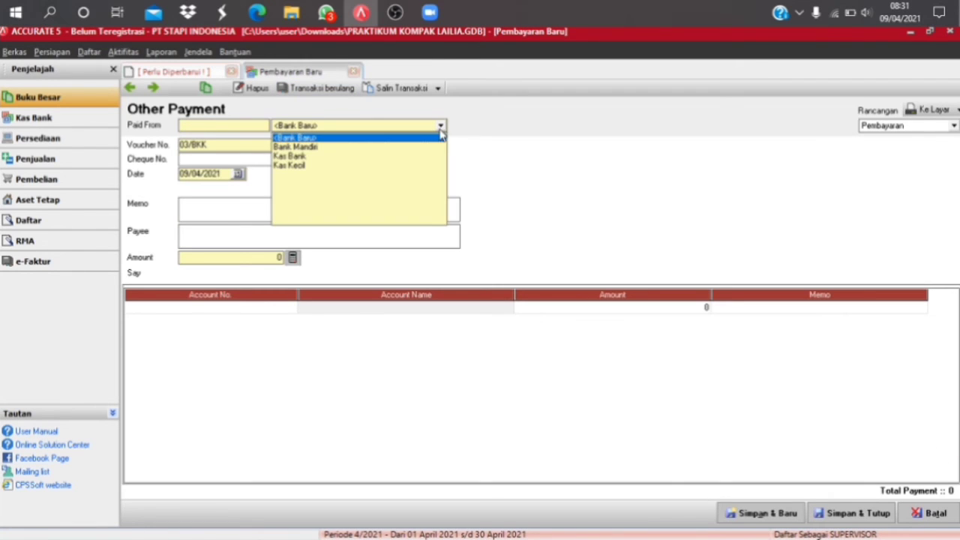
{"action": "left_click", "coordinate": [313, 147]}
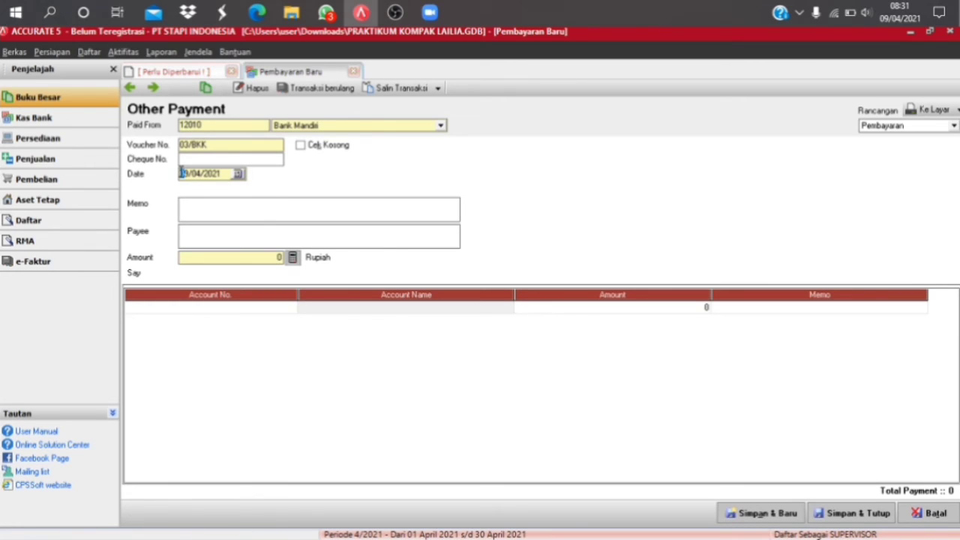
{"action": "type", "text": "1"}
{"action": "type", "text": "22"}
{"action": "type", "text": "12"}
{"action": "type", "text": "2011"}
Step: Enter the payment memo "Bayar iklan kompas" and the payee "Agensi"
{"action": "left_click", "coordinate": [211, 207]}
{"action": "type", "text": "Bayar iklan k"}
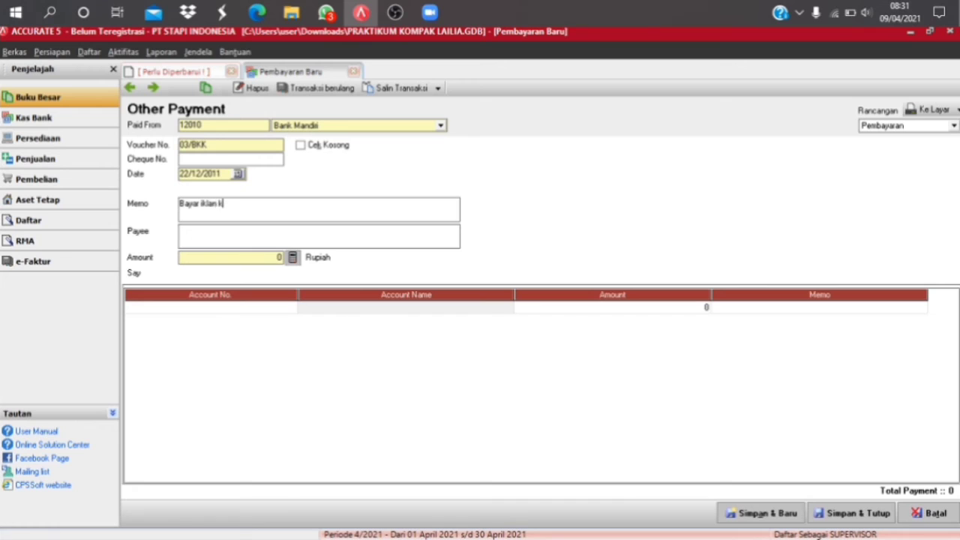
{"action": "type", "text": "ompas"}
{"action": "left_click", "coordinate": [198, 231]}
{"action": "type", "text": "Agensi"}
Step: Set the amount of the advertising payment to 2.500.000
{"action": "left_click", "coordinate": [242, 256]}
{"action": "type", "text": "2"}
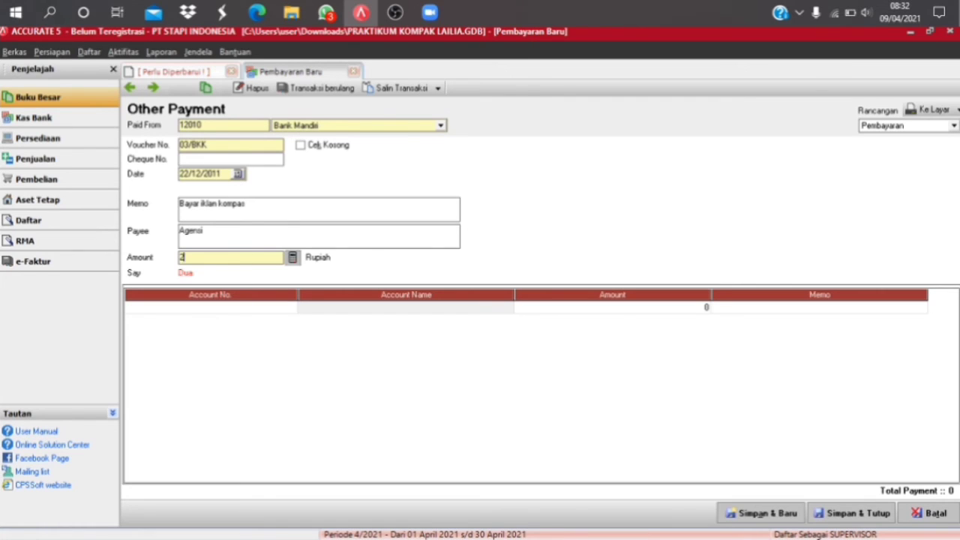
{"action": "type", "text": "500000"}
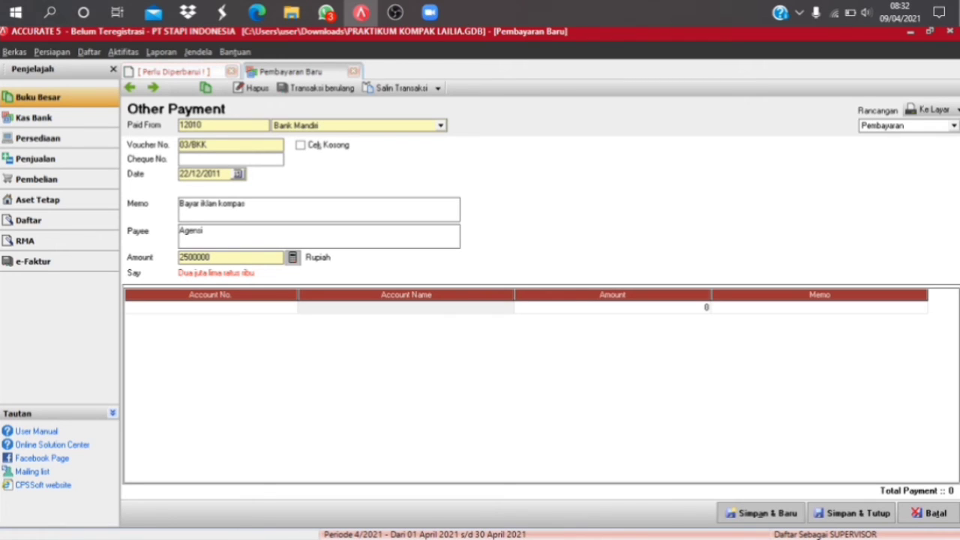
{"action": "key", "text": "Tab"}
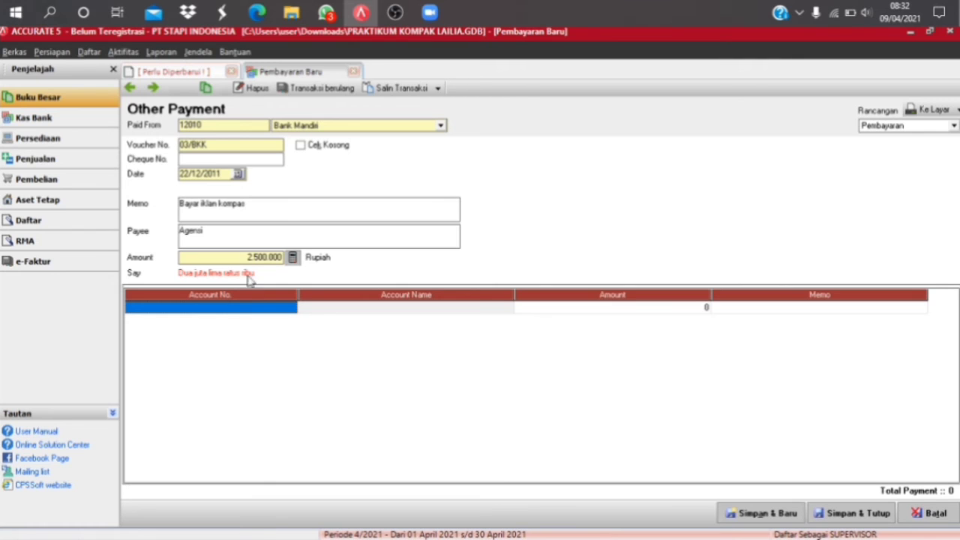
Step: Assign the payment to account 61000 Beban Pemasaran, then save and close it
{"action": "left_click", "coordinate": [269, 308]}
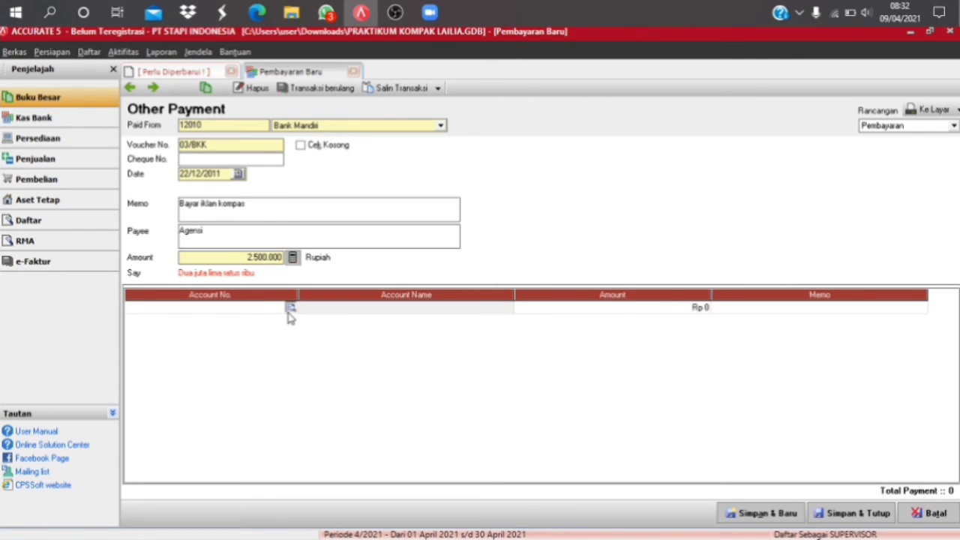
{"action": "left_click", "coordinate": [291, 308]}
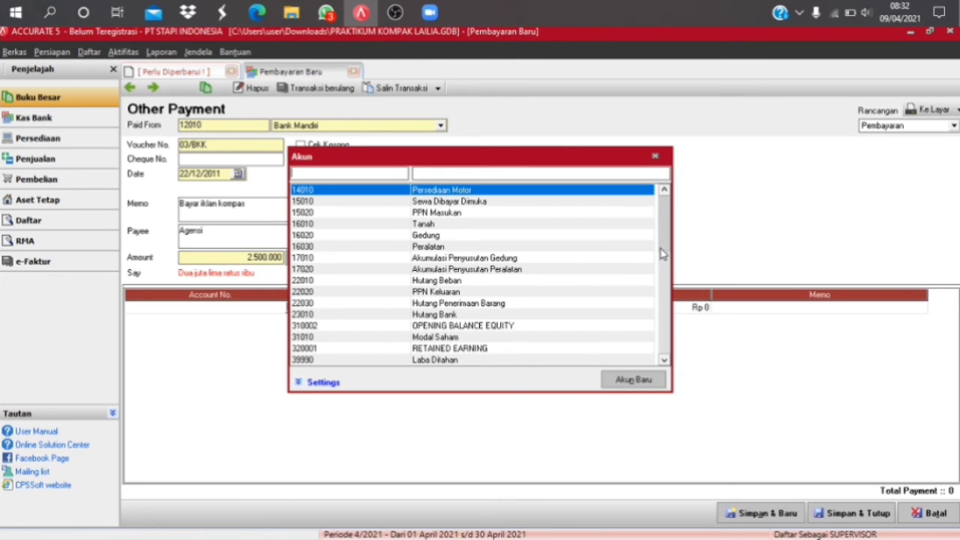
{"action": "scroll", "coordinate": [669, 259], "scroll_direction": "down", "scroll_amount": 2}
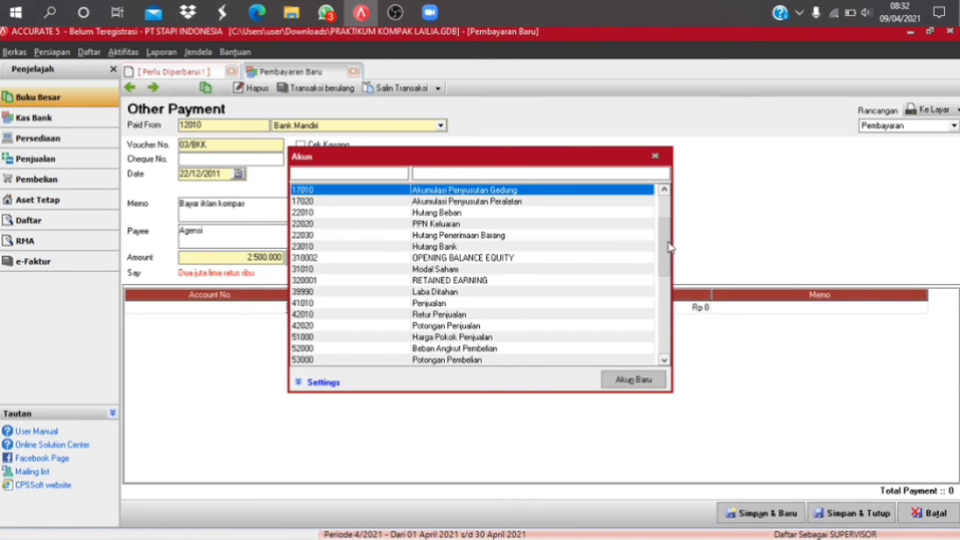
{"action": "scroll", "coordinate": [673, 276], "scroll_direction": "down", "scroll_amount": 2}
{"action": "left_click", "coordinate": [454, 304]}
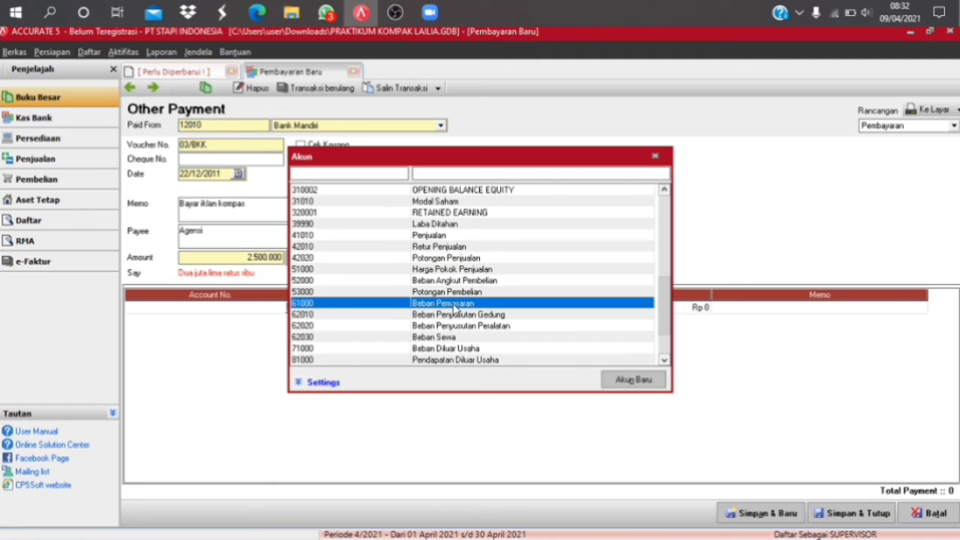
{"action": "double_click", "coordinate": [454, 304]}
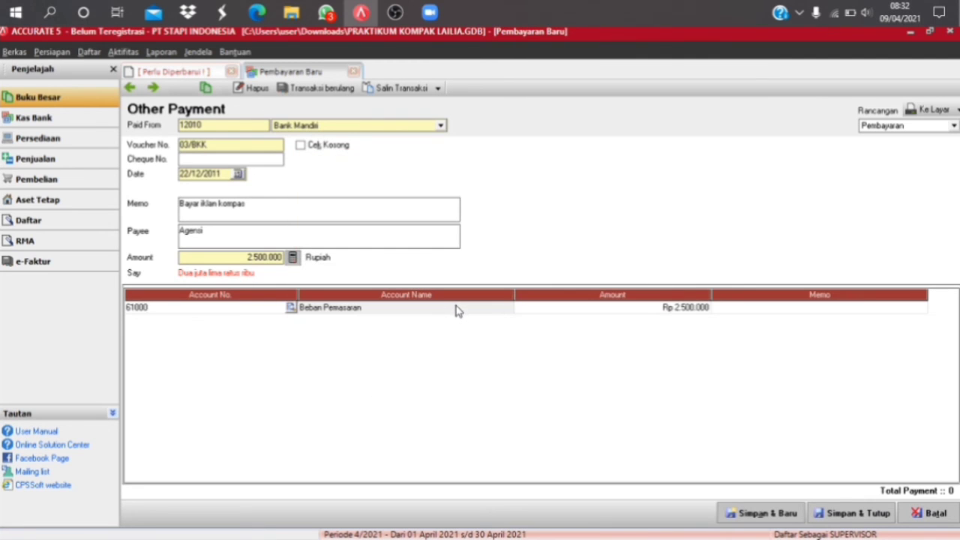
{"action": "left_click", "coordinate": [799, 308]}
{"action": "left_click", "coordinate": [847, 518]}
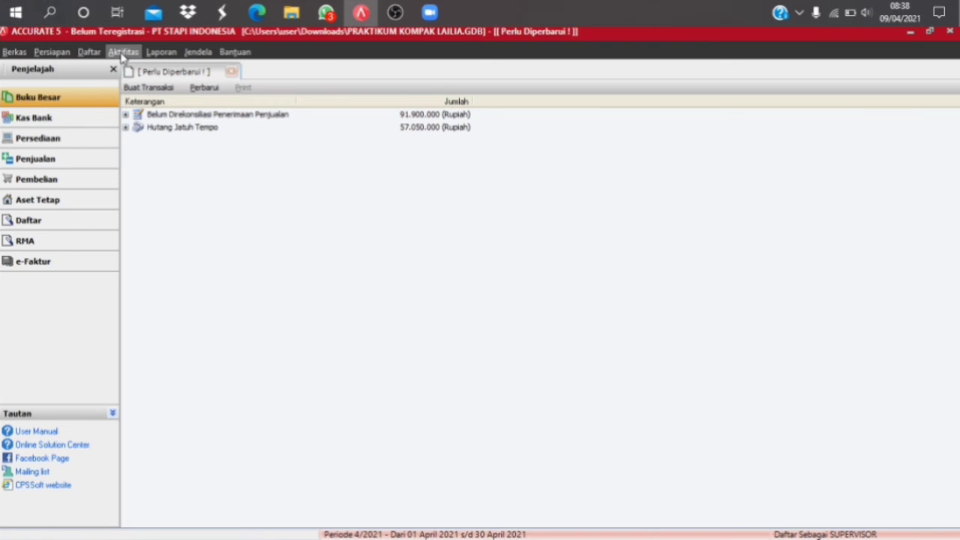
Step: Create a new general journal voucher and set its voucher number to 01/BM
{"action": "left_click", "coordinate": [122, 54]}
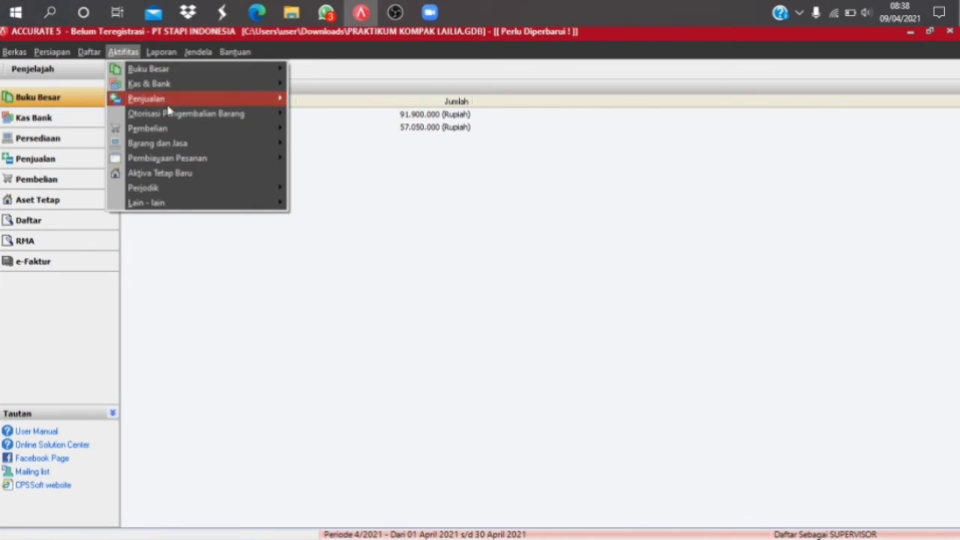
{"action": "mouse_move", "coordinate": [193, 75]}
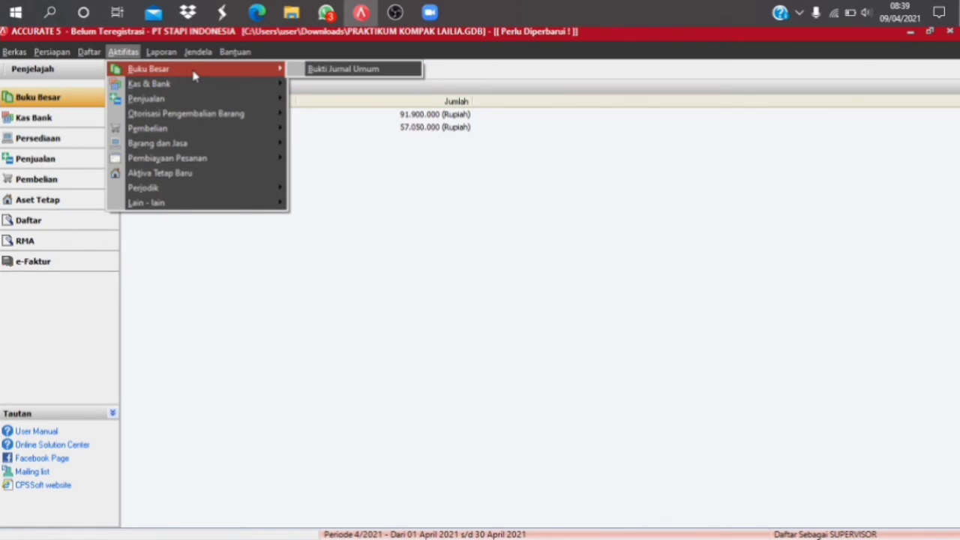
{"action": "left_click", "coordinate": [343, 68]}
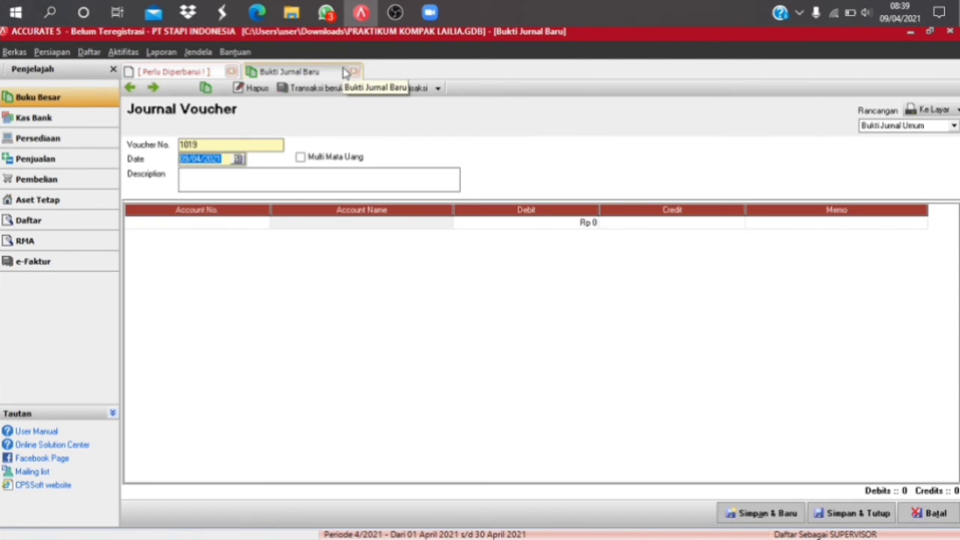
{"action": "left_click", "coordinate": [192, 144]}
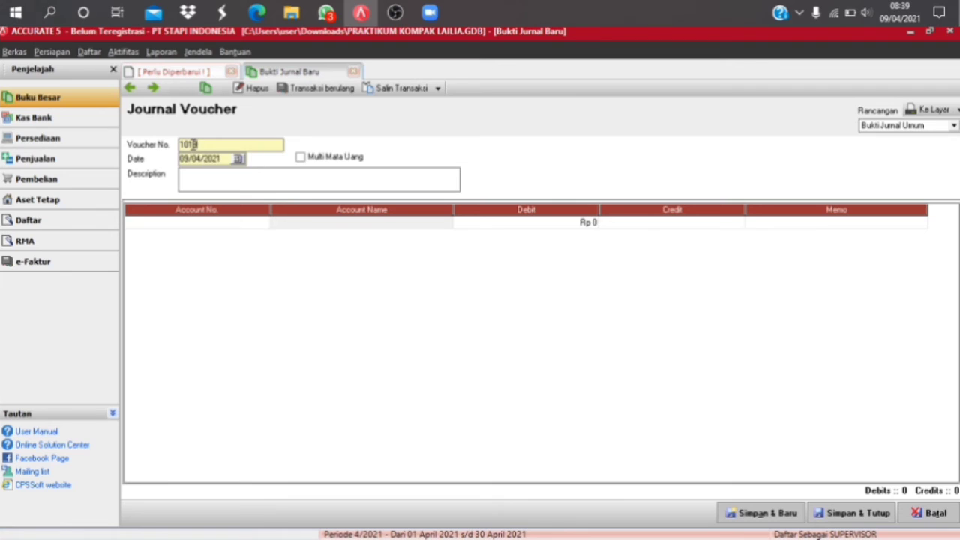
{"action": "key", "text": "BackSpace"}
{"action": "key", "text": "BackSpace"}
{"action": "key", "text": "BackSpace"}
{"action": "key", "text": "BackSpace"}
{"action": "type", "text": "01/BM"}
{"action": "key", "text": "Tab"}
Step: Date the journal voucher 31/12/2011 and enter the description "PENYESUAIAN"
{"action": "left_click", "coordinate": [183, 158]}
{"action": "type", "text": "1/12/2011"}
{"action": "left_click", "coordinate": [188, 176]}
{"action": "type", "text": "PEN"}
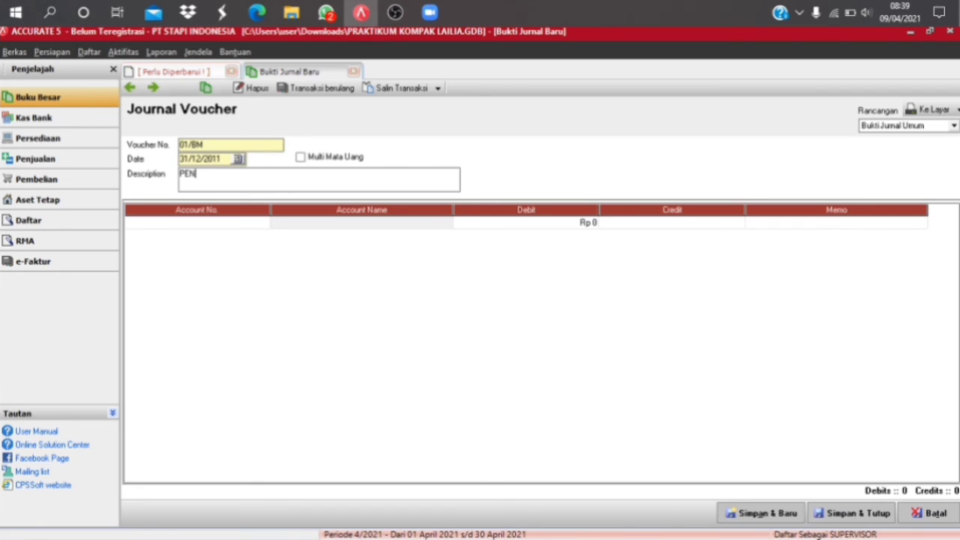
{"action": "type", "text": "YESUAIAN"}
Step: Assign account 62030 Beban Sewa to the first line of the journal voucher
{"action": "left_click", "coordinate": [214, 224]}
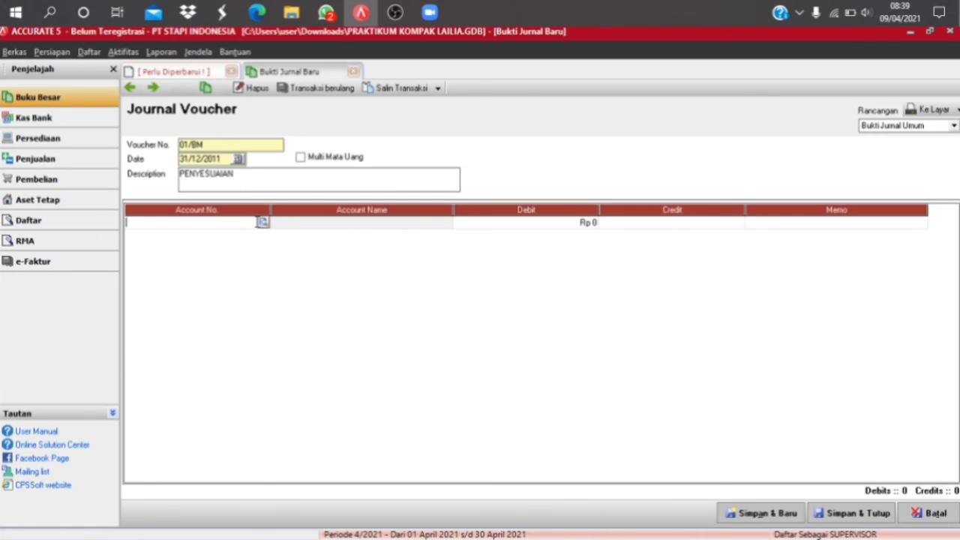
{"action": "left_click", "coordinate": [263, 222]}
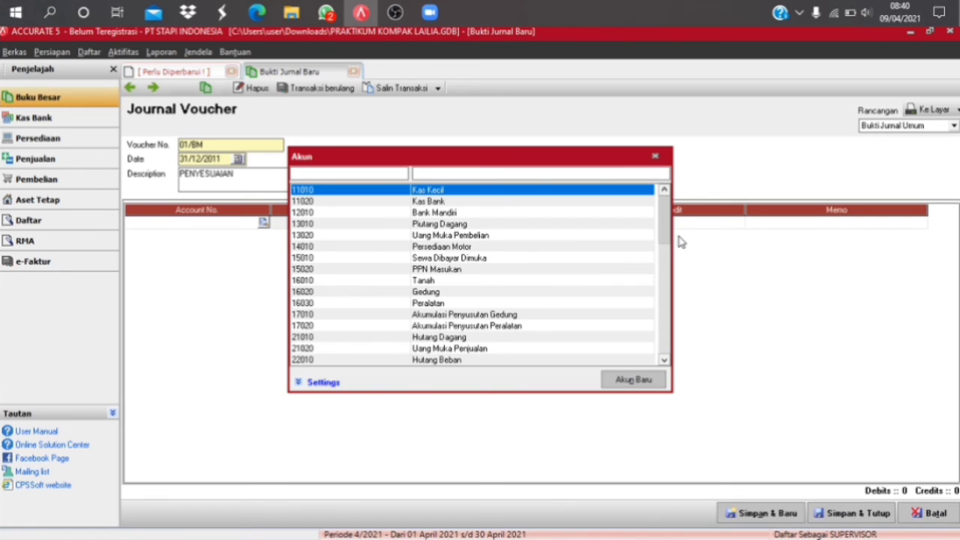
{"action": "left_click_drag", "start_coordinate": [669, 236], "coordinate": [664, 302]}
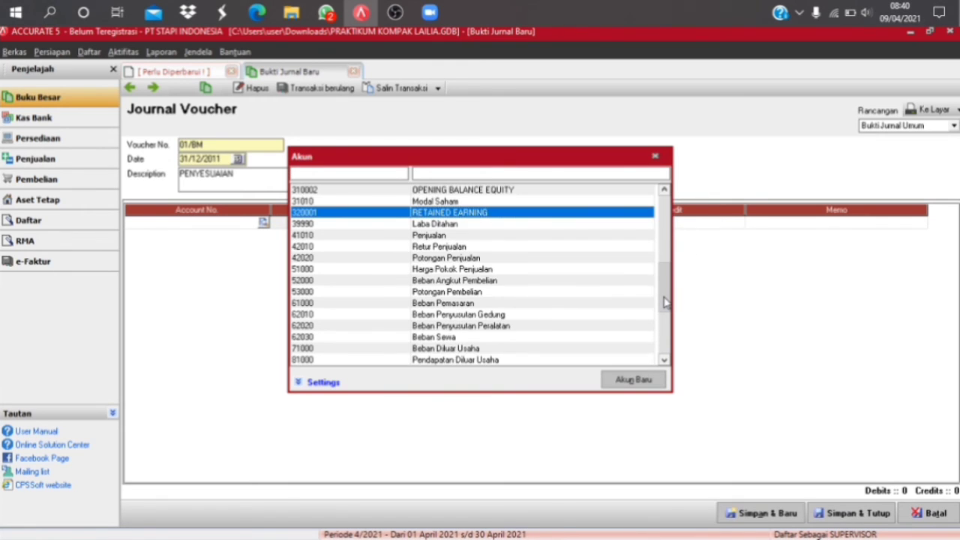
{"action": "left_click", "coordinate": [320, 341]}
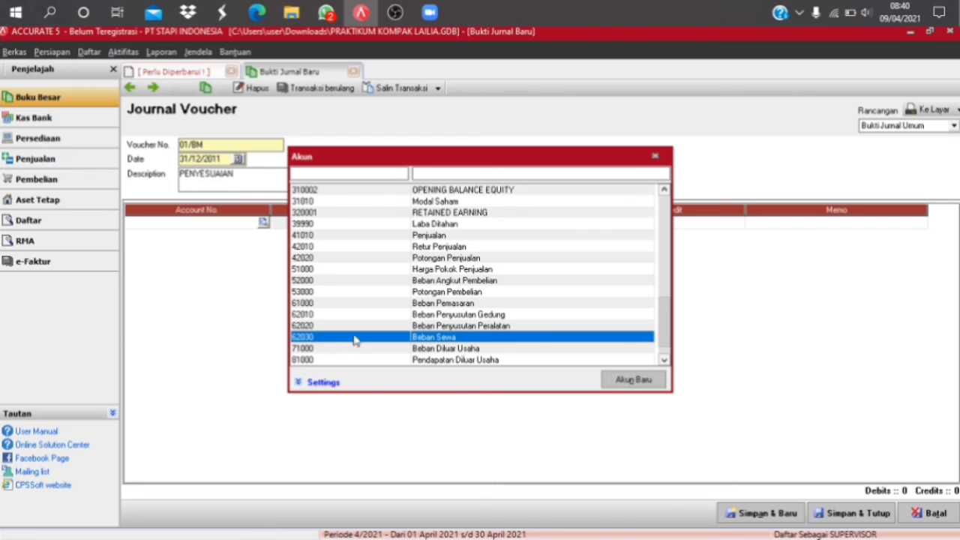
{"action": "double_click", "coordinate": [562, 338]}
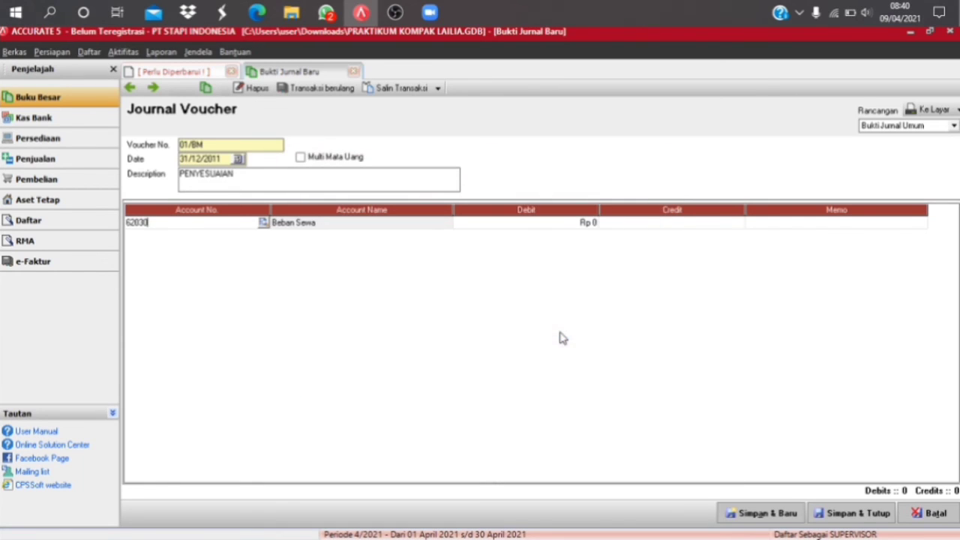
Step: Enter a debit of 3.600.000 on the Beban Sewa line and move on to a new line
{"action": "left_click", "coordinate": [535, 224]}
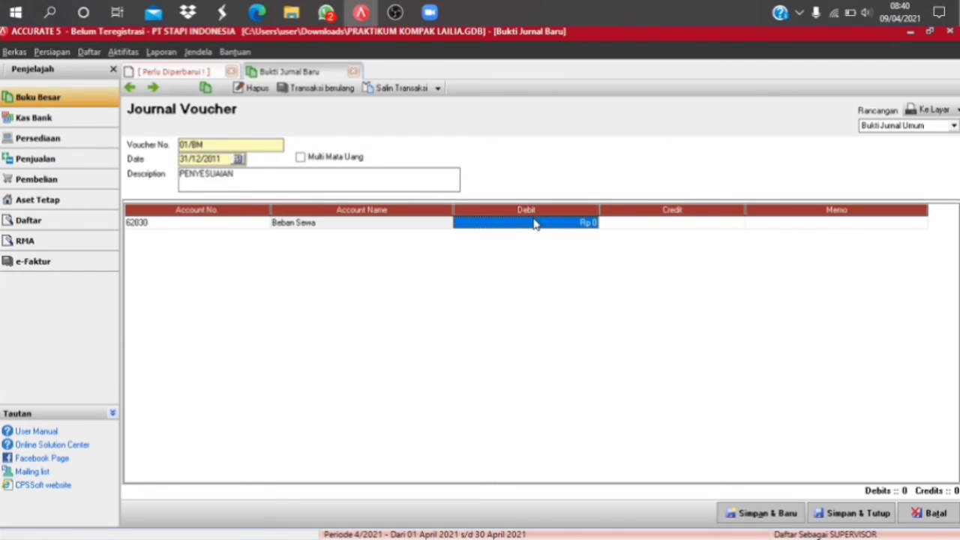
{"action": "type", "text": "3."}
{"action": "type", "text": "6"}
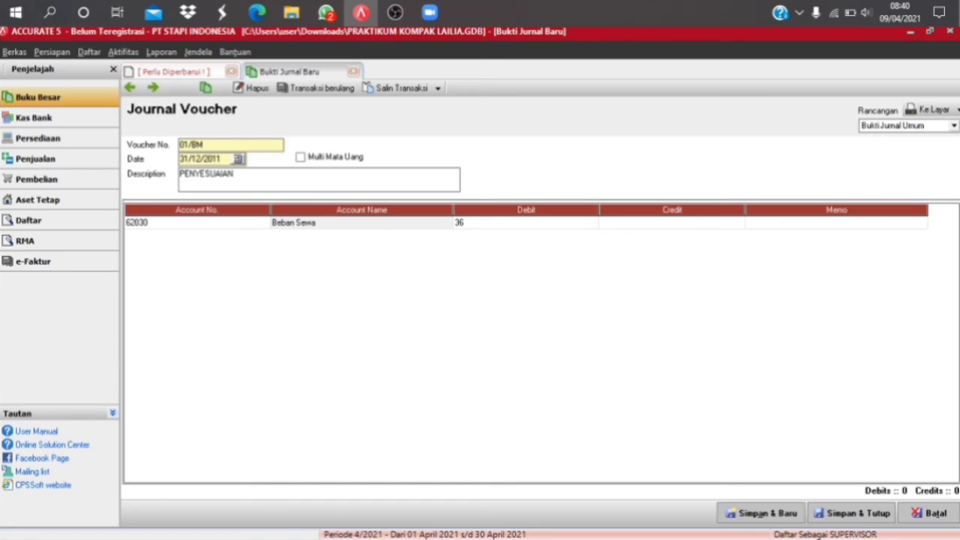
{"action": "type", "text": "00.000"}
{"action": "key", "text": "Tab"}
{"action": "key", "text": "Tab"}
{"action": "key", "text": "Tab"}
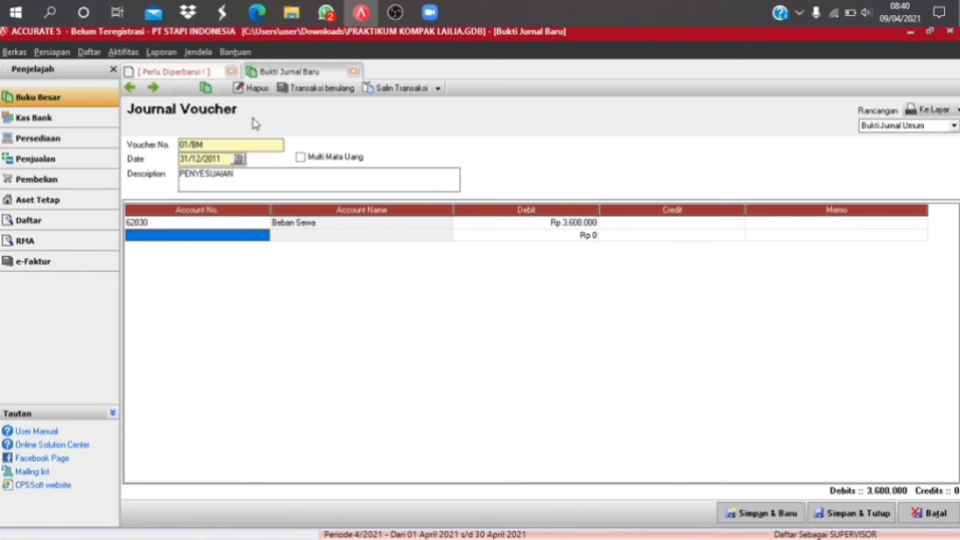
Step: Add account 15010 Sewa Dibayar Dimuka as the credit line of 3.600.000, then save and close the journal voucher
{"action": "left_click", "coordinate": [264, 234]}
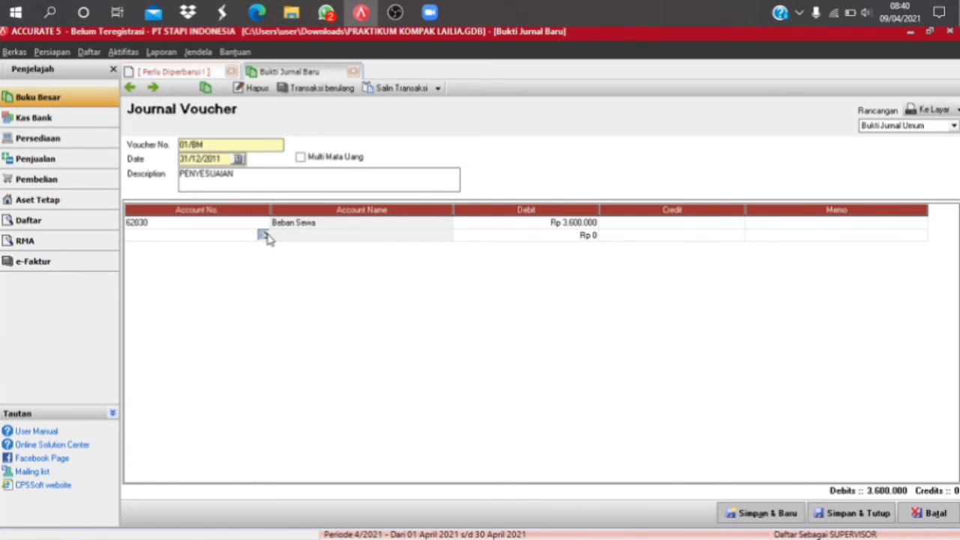
{"action": "left_click", "coordinate": [264, 235]}
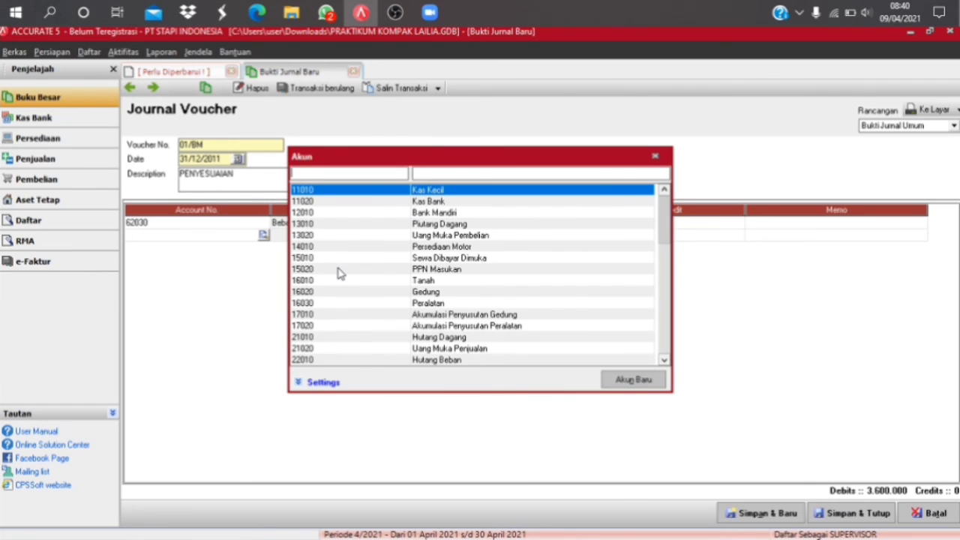
{"action": "double_click", "coordinate": [392, 261]}
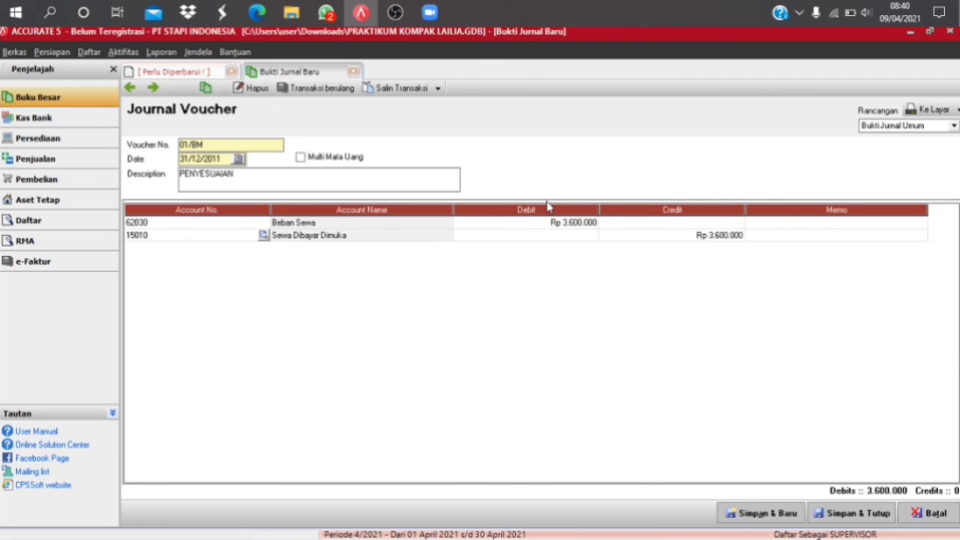
{"action": "left_click", "coordinate": [854, 515]}
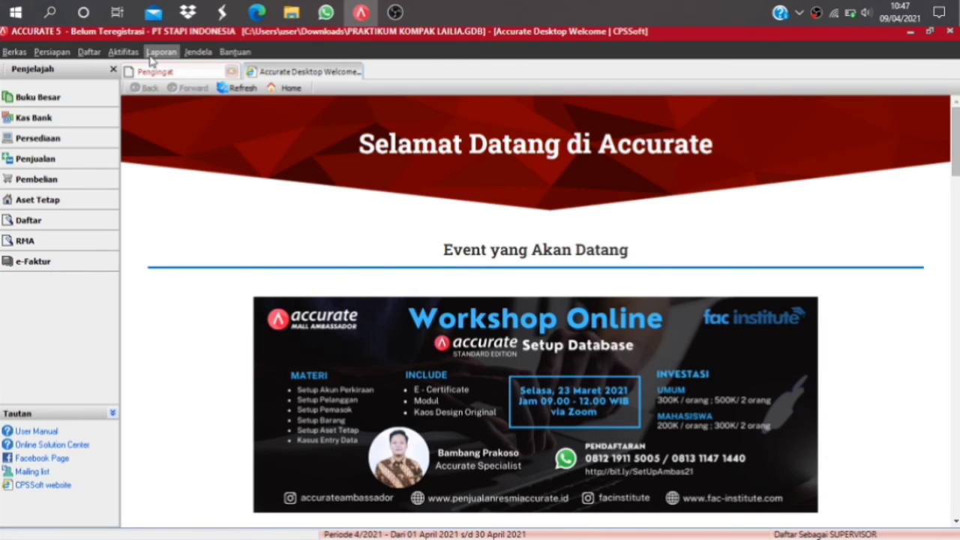
Step: Open the format settings of the Laba/Rugi (Standar) report and set its start date to 01/01/2011
{"action": "left_click", "coordinate": [158, 53]}
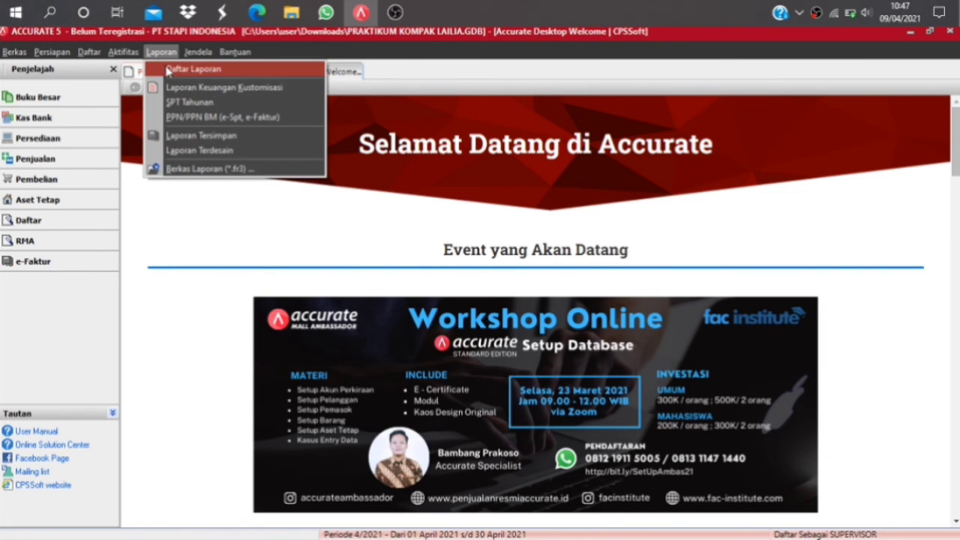
{"action": "left_click", "coordinate": [168, 70]}
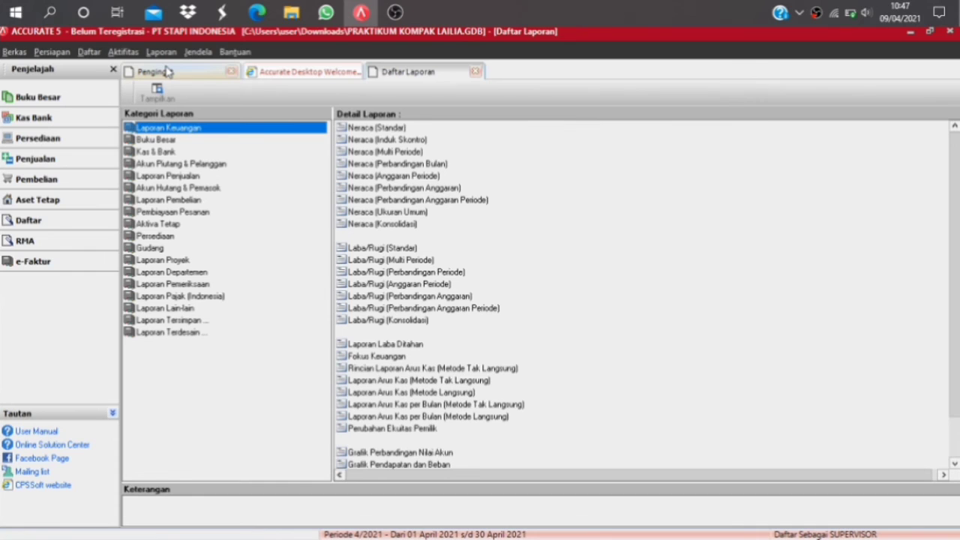
{"action": "double_click", "coordinate": [404, 247]}
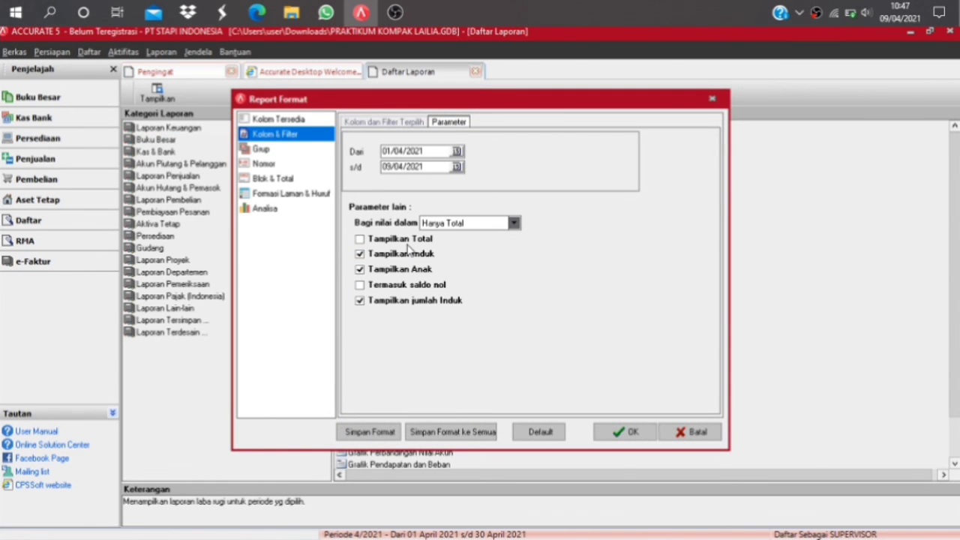
{"action": "left_click", "coordinate": [385, 152]}
{"action": "double_click", "coordinate": [386, 152]}
{"action": "left_click", "coordinate": [384, 152]}
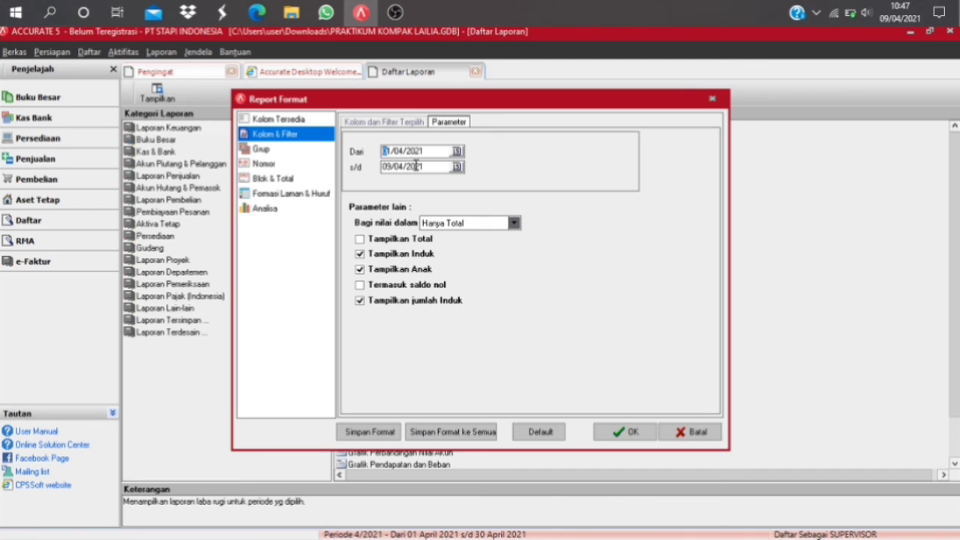
{"action": "type", "text": "01/01/2011"}
Step: Set the report's end date to 31/12/2011 and generate the profit and loss report
{"action": "left_click", "coordinate": [384, 166]}
{"action": "left_click", "coordinate": [382, 166]}
{"action": "double_click", "coordinate": [384, 167]}
{"action": "left_click", "coordinate": [383, 167]}
{"action": "type", "text": "31/12"}
{"action": "type", "text": "011"}
{"action": "key", "text": "Left"}
{"action": "key", "text": "Left"}
{"action": "key", "text": "Left"}
{"action": "type", "text": "2011"}
{"action": "left_click", "coordinate": [624, 432]}
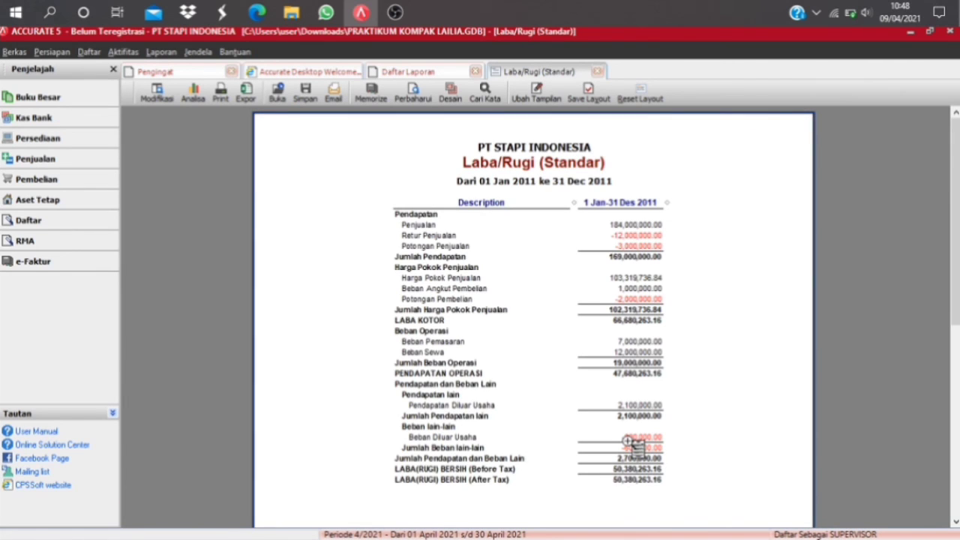
Step: Generate the Laporan Arus Kas (Metode Tak Langsung) for periods 1 to 12 of 2011, including zero balances
{"action": "left_click", "coordinate": [432, 73]}
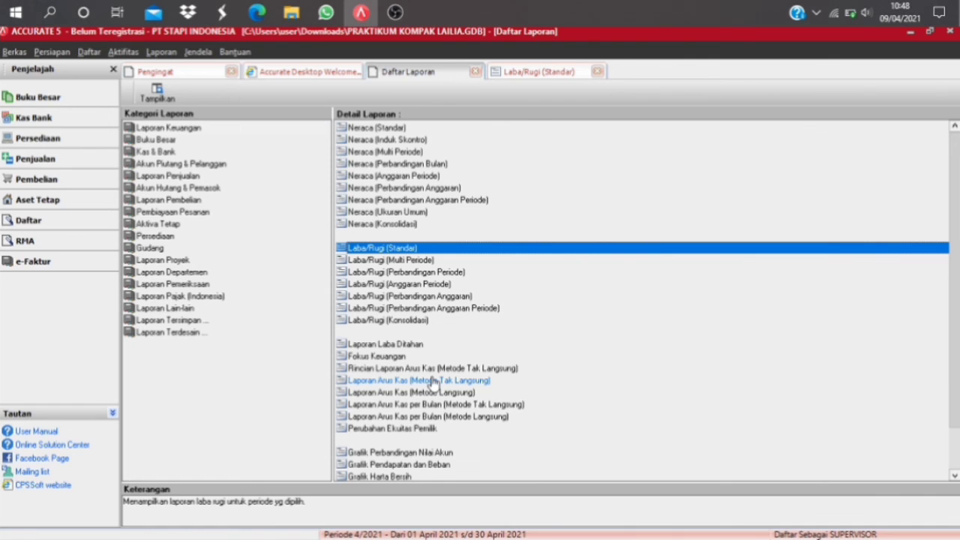
{"action": "left_click", "coordinate": [433, 382]}
{"action": "double_click", "coordinate": [433, 380]}
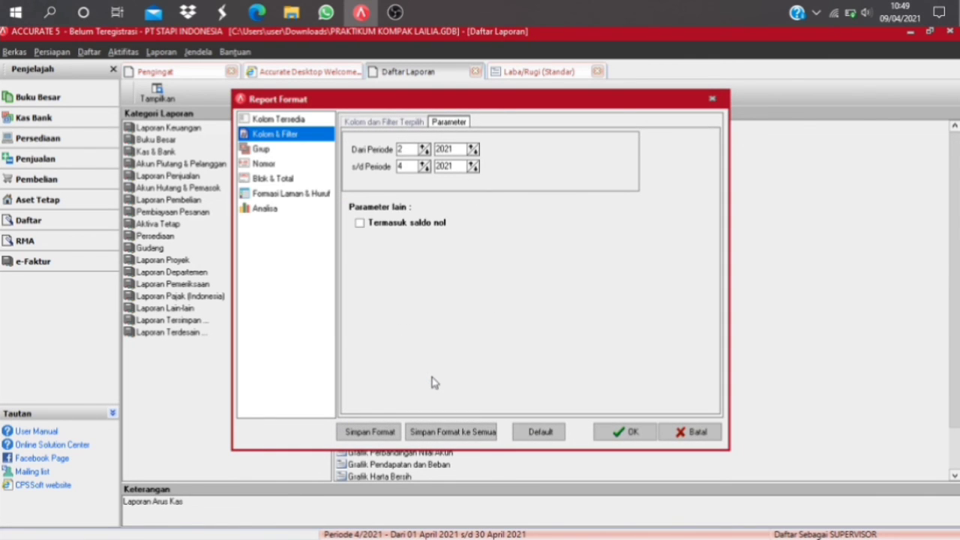
{"action": "left_click", "coordinate": [425, 152]}
{"action": "key", "text": "BackSpace"}
{"action": "type", "text": "1"}
{"action": "left_click", "coordinate": [403, 167]}
{"action": "type", "text": "11"}
{"action": "left_click", "coordinate": [363, 227]}
{"action": "left_click", "coordinate": [622, 431]}
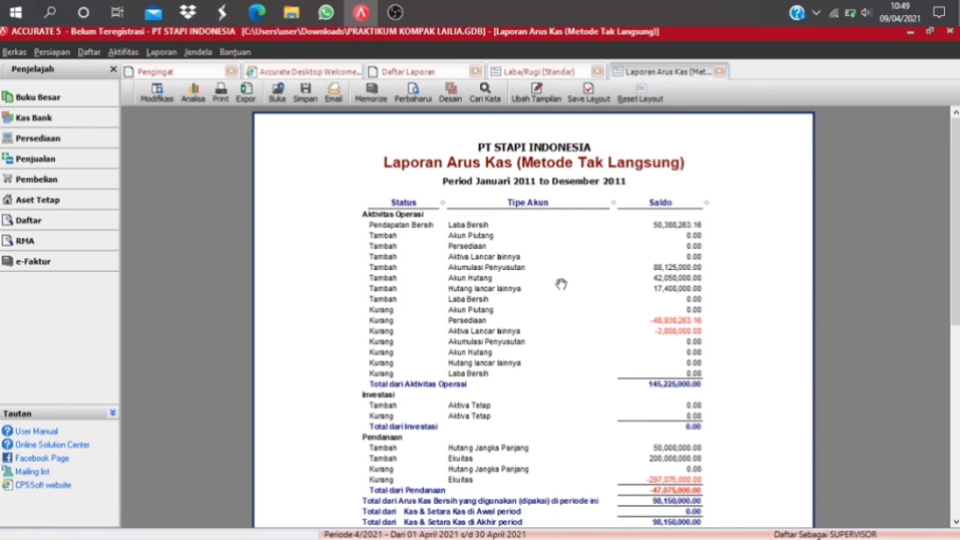
Step: Generate the Laporan Arus Kas (Metode Langsung) for periods 1 to 12 of 2011
{"action": "left_click", "coordinate": [416, 72]}
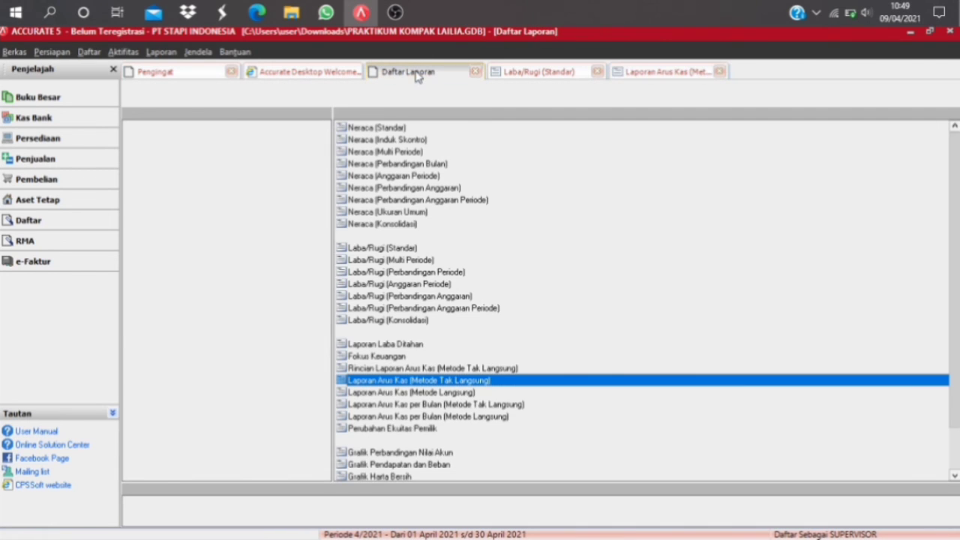
{"action": "left_click", "coordinate": [420, 393]}
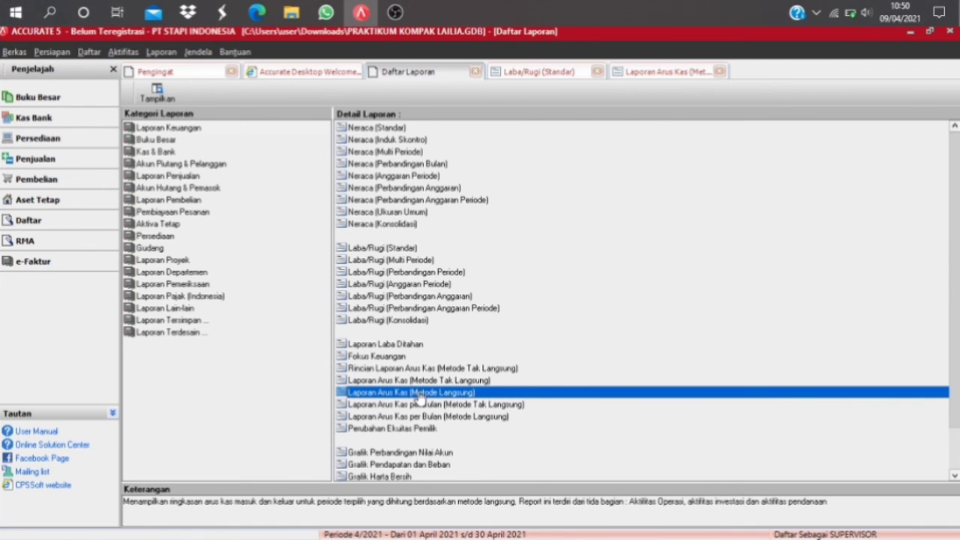
{"action": "double_click", "coordinate": [417, 388]}
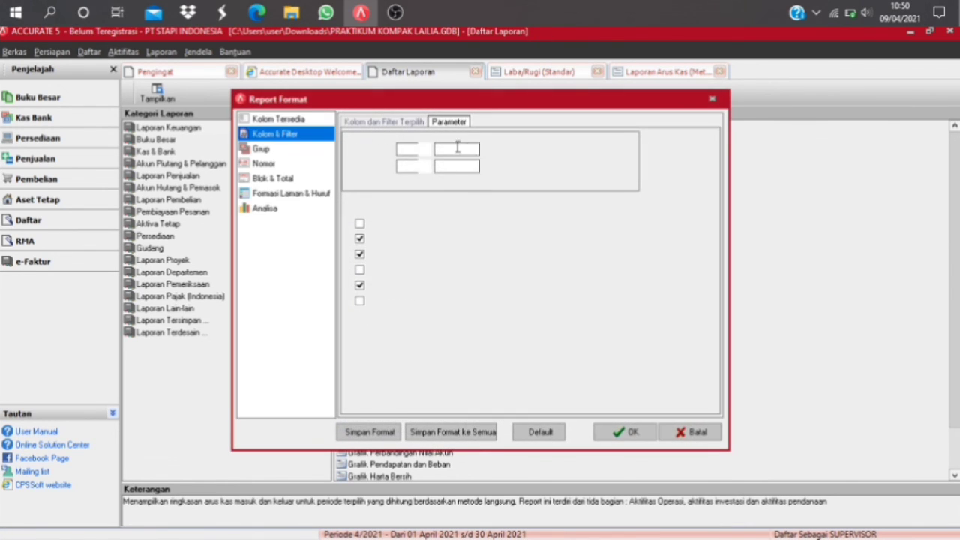
{"action": "left_click", "coordinate": [426, 151]}
{"action": "left_click", "coordinate": [426, 151]}
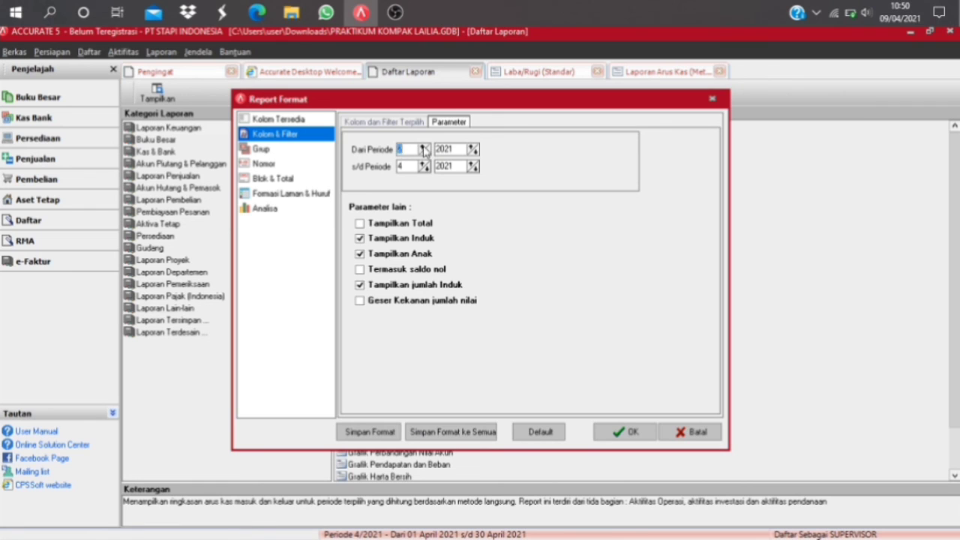
{"action": "left_click", "coordinate": [426, 153]}
{"action": "left_click", "coordinate": [426, 153]}
{"action": "key", "text": "BackSpace"}
{"action": "type", "text": "11"}
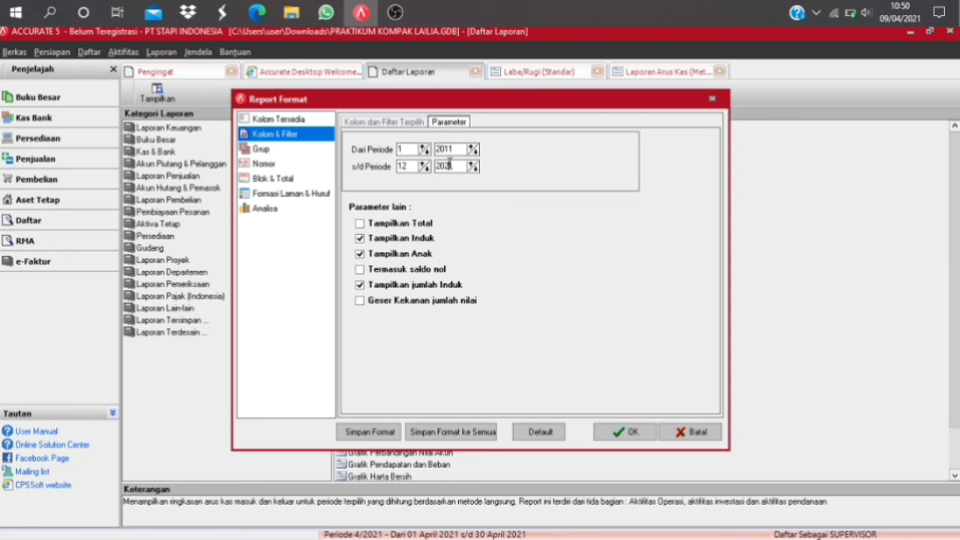
{"action": "type", "text": "1"}
{"action": "left_click", "coordinate": [633, 431]}
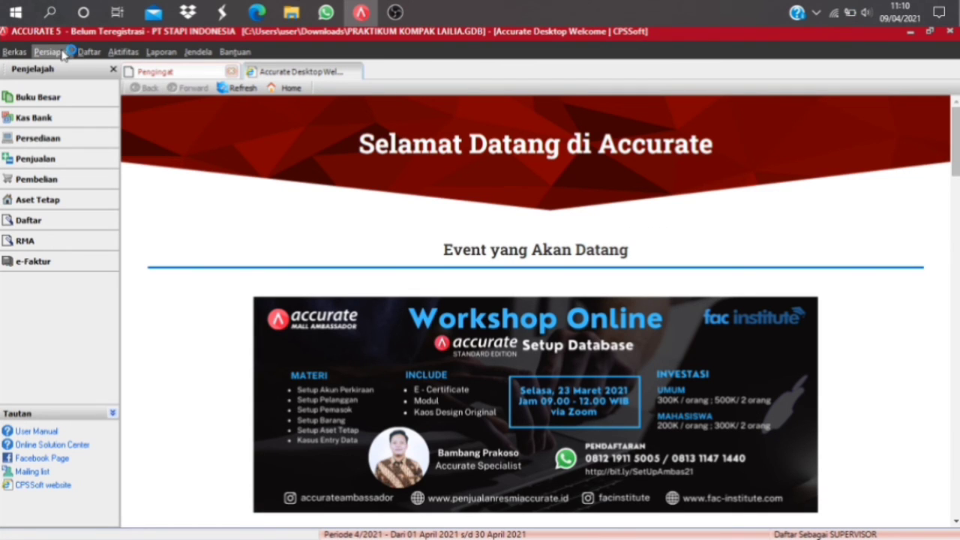
Step: Open the Faktur Penjualan template from the form designs (Rancangan Formulir) for editing
{"action": "left_click", "coordinate": [63, 53]}
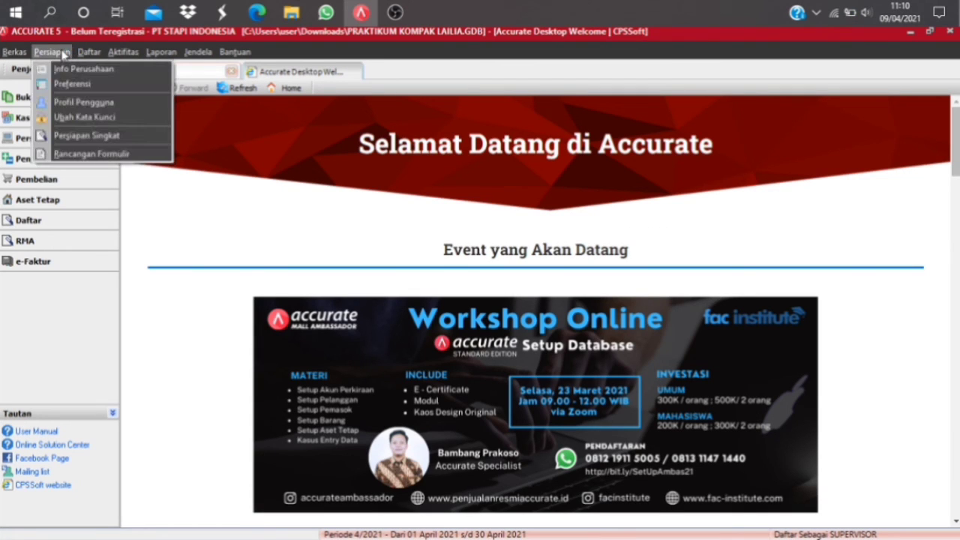
{"action": "left_click", "coordinate": [75, 153]}
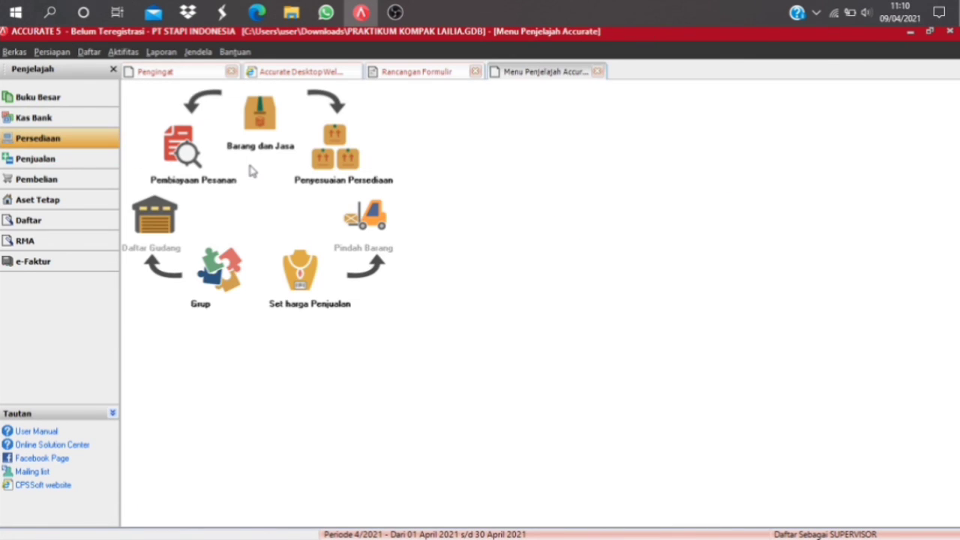
{"action": "left_click", "coordinate": [438, 78]}
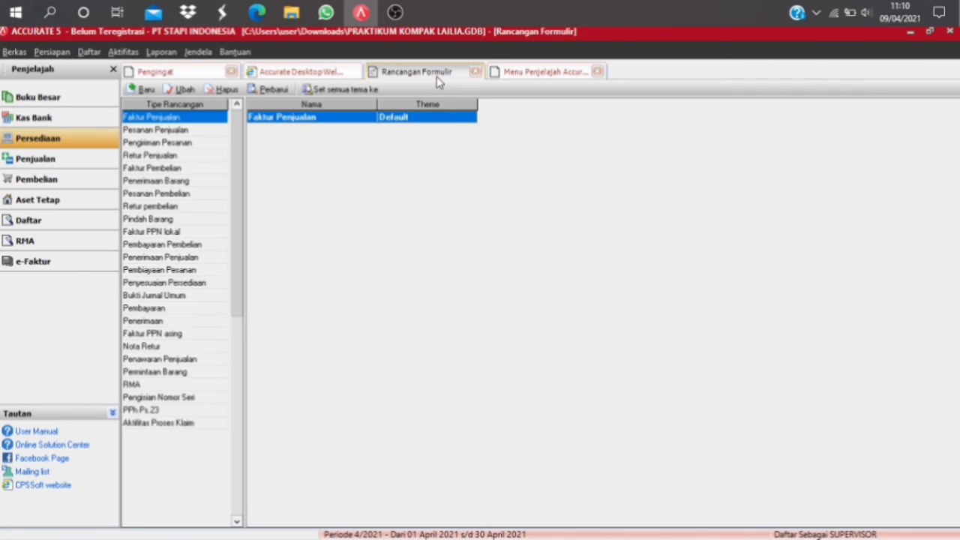
{"action": "double_click", "coordinate": [309, 116]}
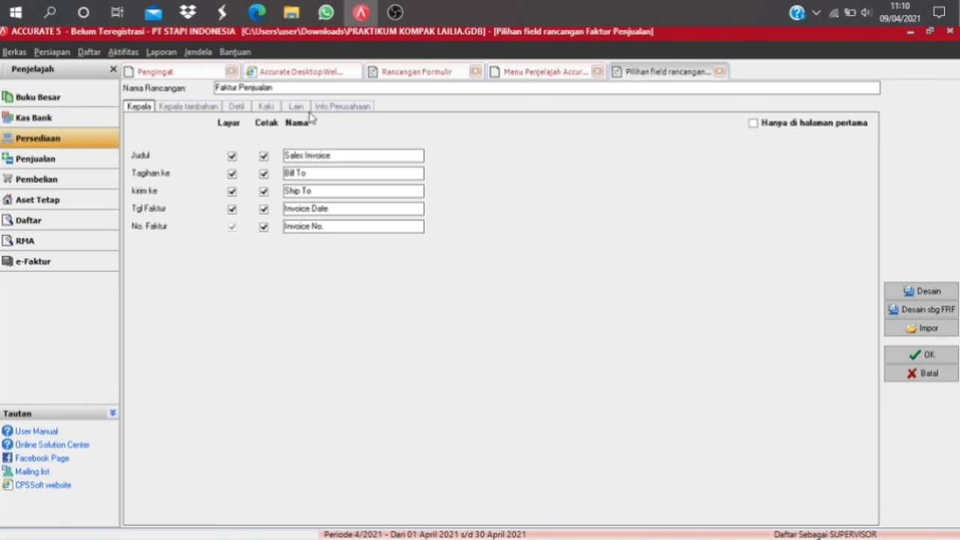
Step: Enable the logo in the template's company info and load IMG_20191209_151101.jpg from the Pictures folder
{"action": "left_click", "coordinate": [329, 109]}
{"action": "left_click", "coordinate": [271, 173]}
{"action": "left_click", "coordinate": [274, 202]}
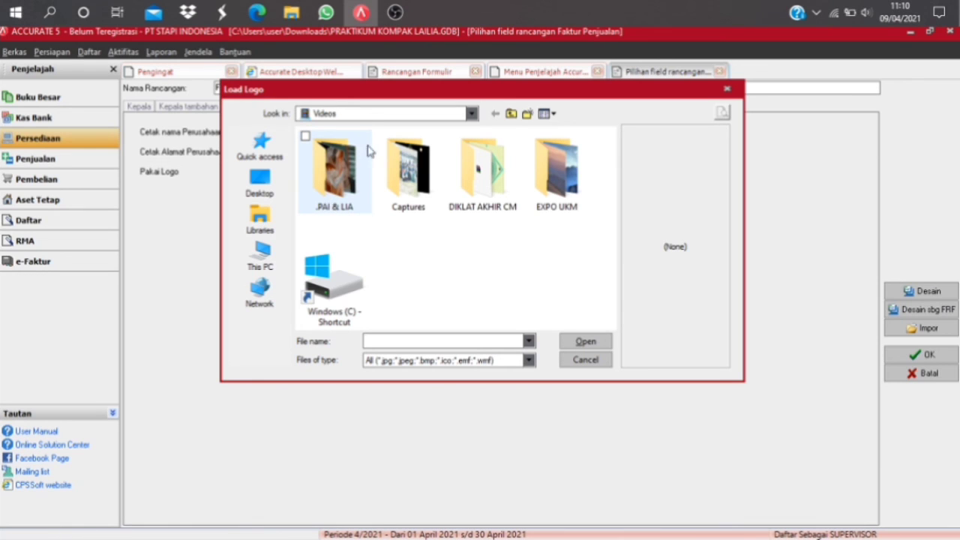
{"action": "left_click", "coordinate": [260, 253]}
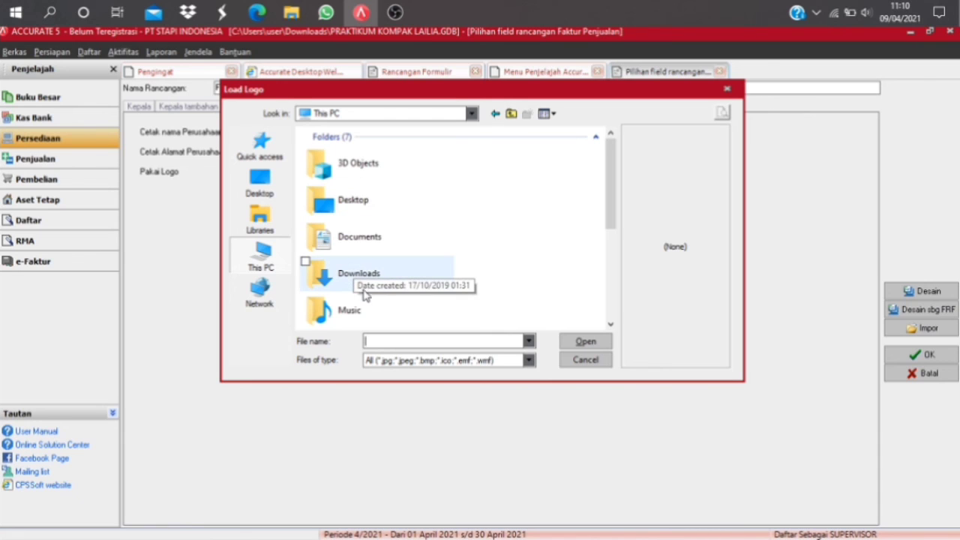
{"action": "left_click", "coordinate": [366, 297]}
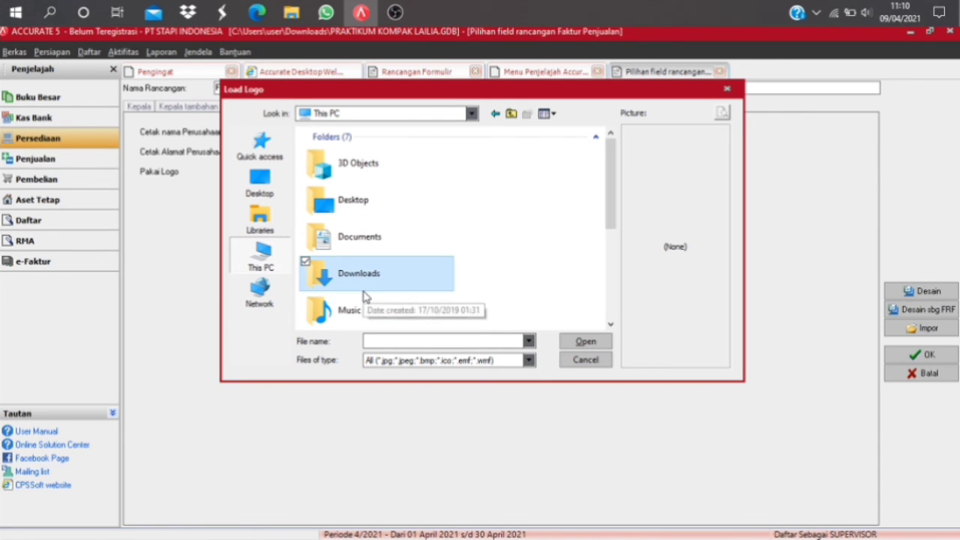
{"action": "scroll", "coordinate": [365, 296], "scroll_direction": "down", "scroll_amount": 1}
{"action": "left_click", "coordinate": [365, 297]}
{"action": "double_click", "coordinate": [365, 297]}
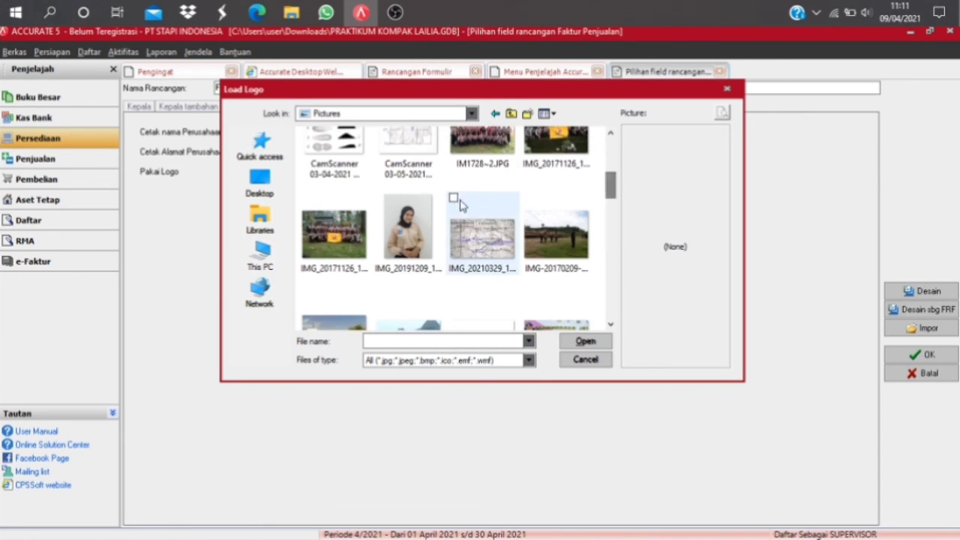
{"action": "left_click", "coordinate": [409, 234]}
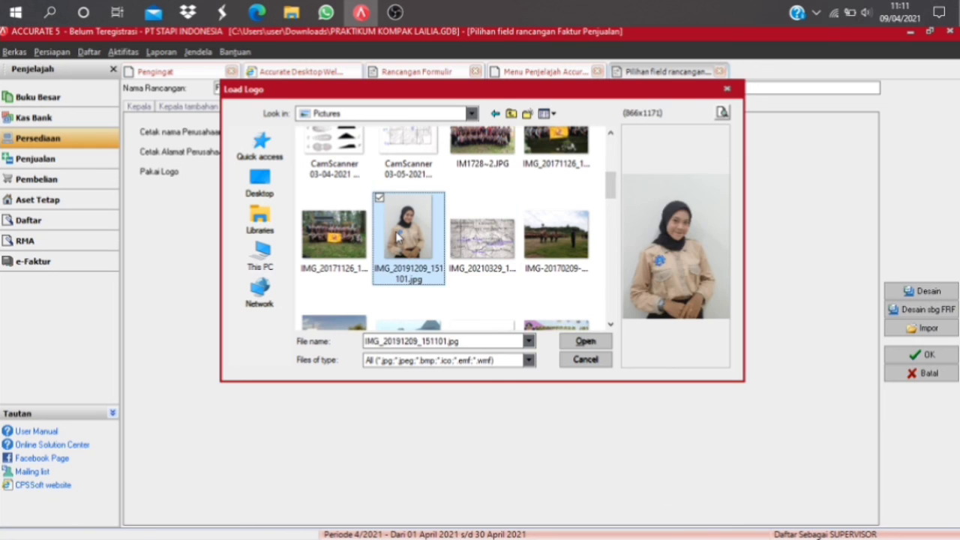
{"action": "left_click", "coordinate": [583, 341]}
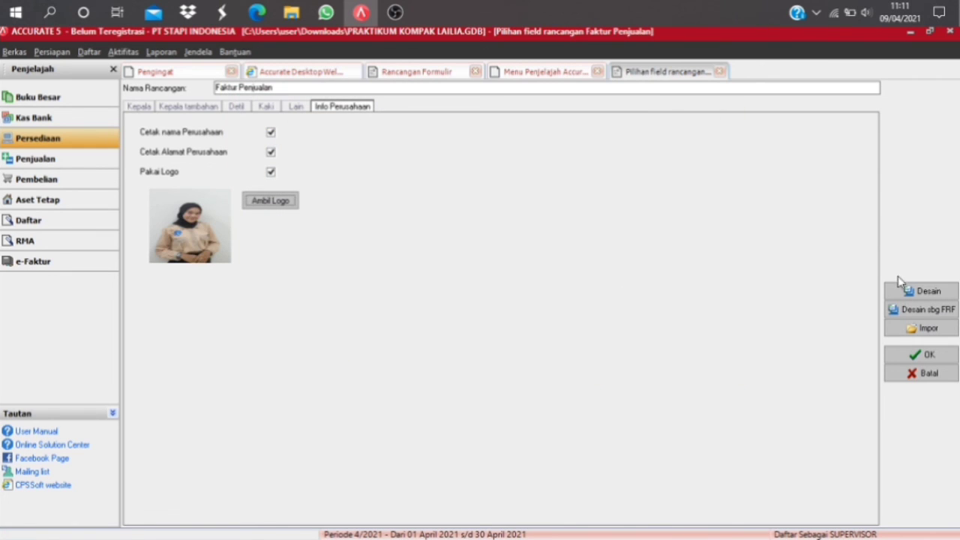
Step: Open the sales invoice layout in the designer and replace the [Company Name] text with the person's full name in square brackets
{"action": "left_click", "coordinate": [924, 292]}
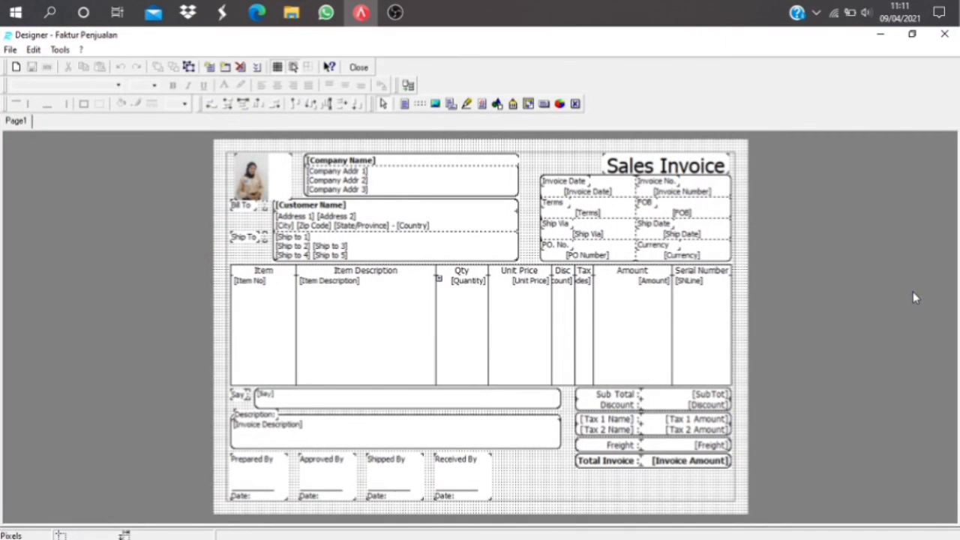
{"action": "left_click", "coordinate": [342, 168]}
{"action": "left_click", "coordinate": [342, 166]}
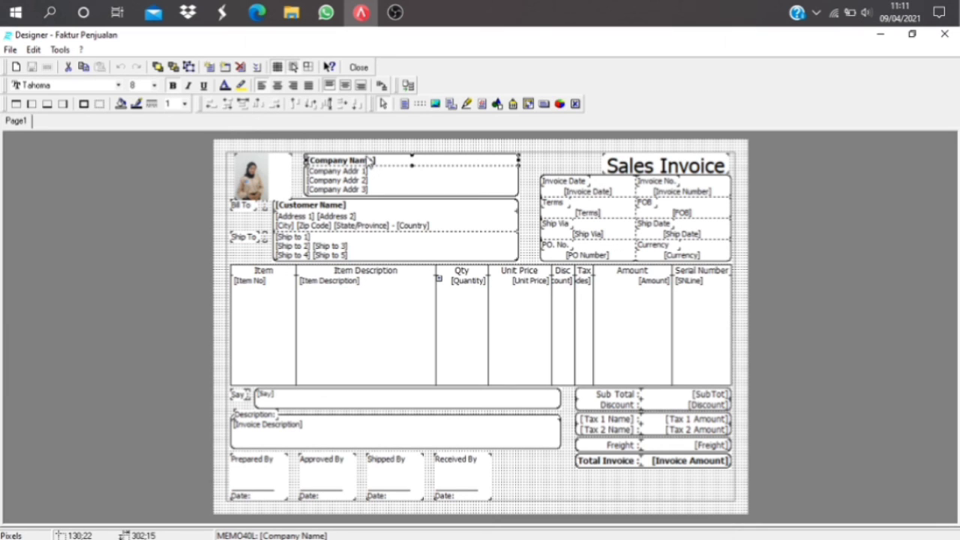
{"action": "double_click", "coordinate": [369, 160]}
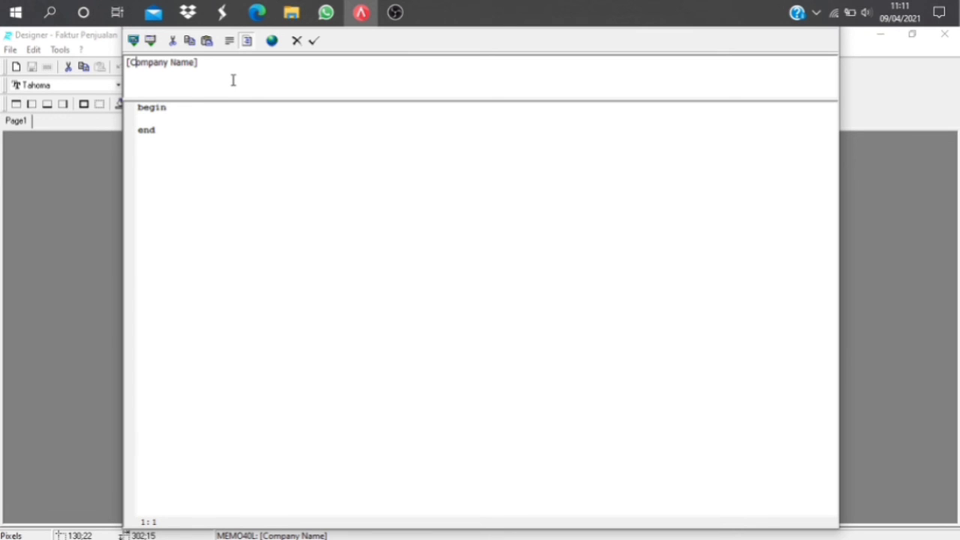
{"action": "key", "text": "BackSpace"}
{"action": "key", "text": "BackSpace"}
{"action": "key", "text": "BackSpace"}
{"action": "key", "text": "BackSpace"}
{"action": "key", "text": "BackSpace"}
{"action": "key", "text": "BackSpace"}
{"action": "key", "text": "BackSpace"}
{"action": "key", "text": "BackSpace"}
{"action": "key", "text": "BackSpace"}
{"action": "key", "text": "BackSpace"}
{"action": "key", "text": "BackSpace"}
{"action": "key", "text": "BackSpace"}
{"action": "type", "text": "Lailia Nafi A"}
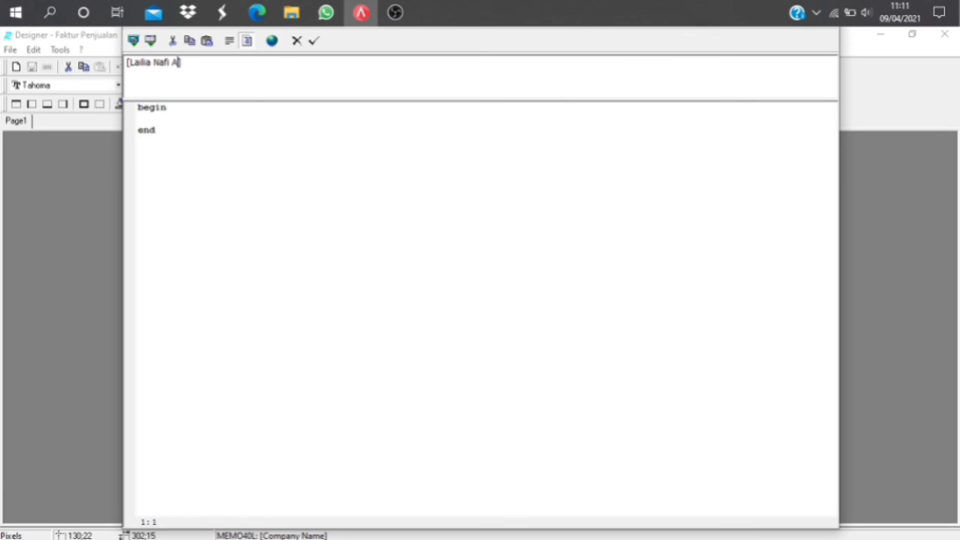
{"action": "type", "text": "tus Sholikah"}
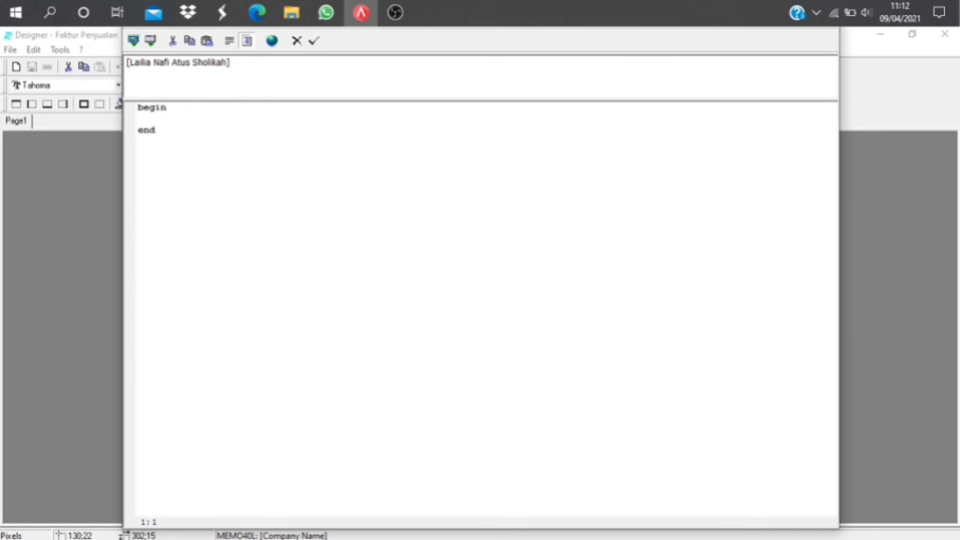
{"action": "key", "text": "Return"}
{"action": "key", "text": "BackSpace"}
{"action": "left_click", "coordinate": [313, 41]}
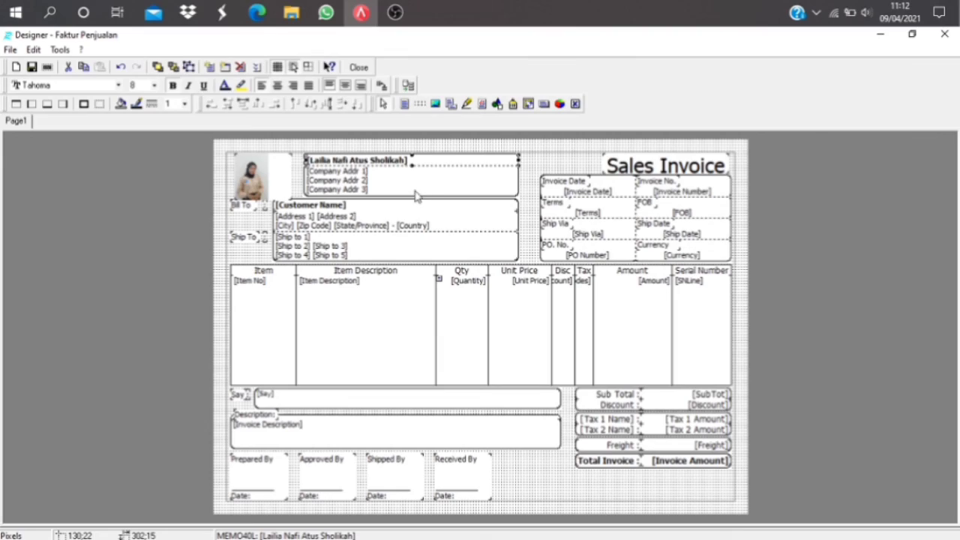